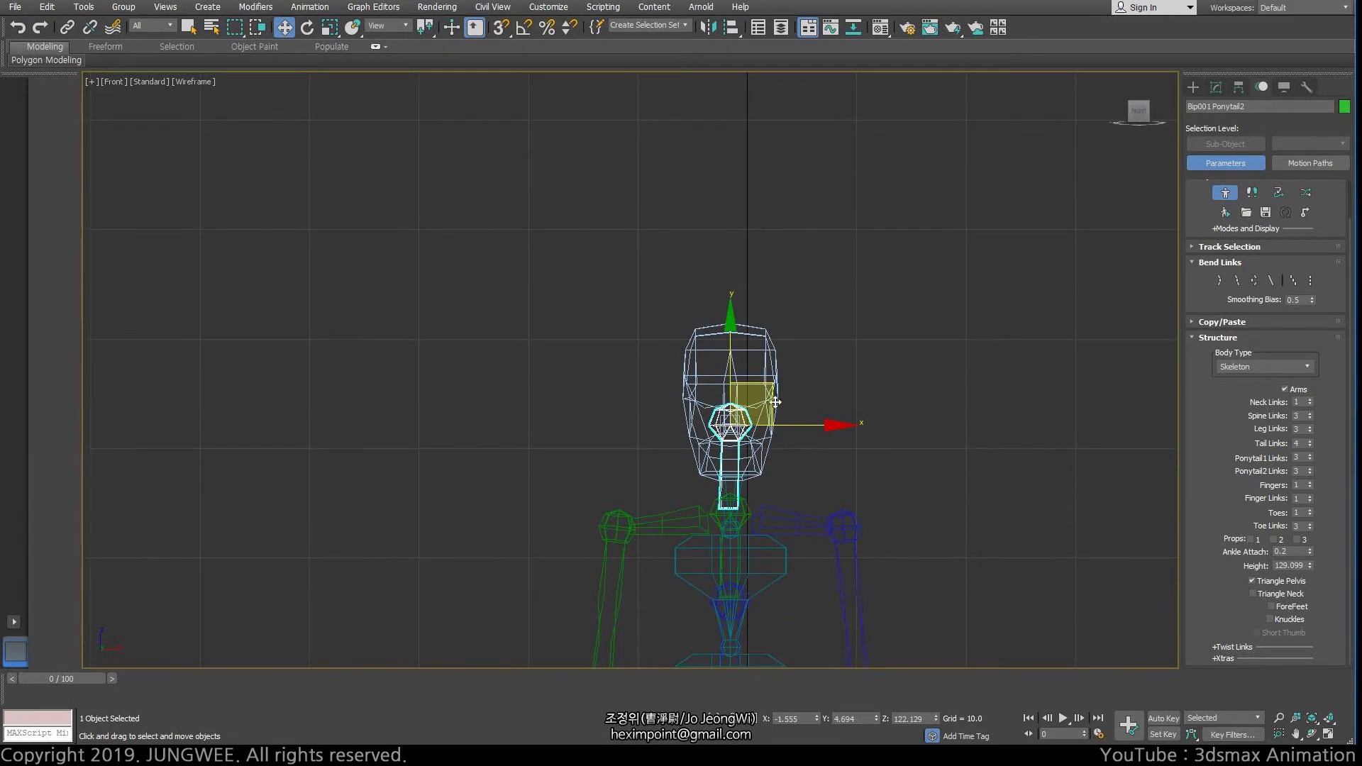
# - Move the two ponytail chains out to opposite sides of the biped's head and display the view shaded
pyautogui.moveTo(768, 385); pyautogui.dragTo(954, 214)
pyautogui.click(752, 433)
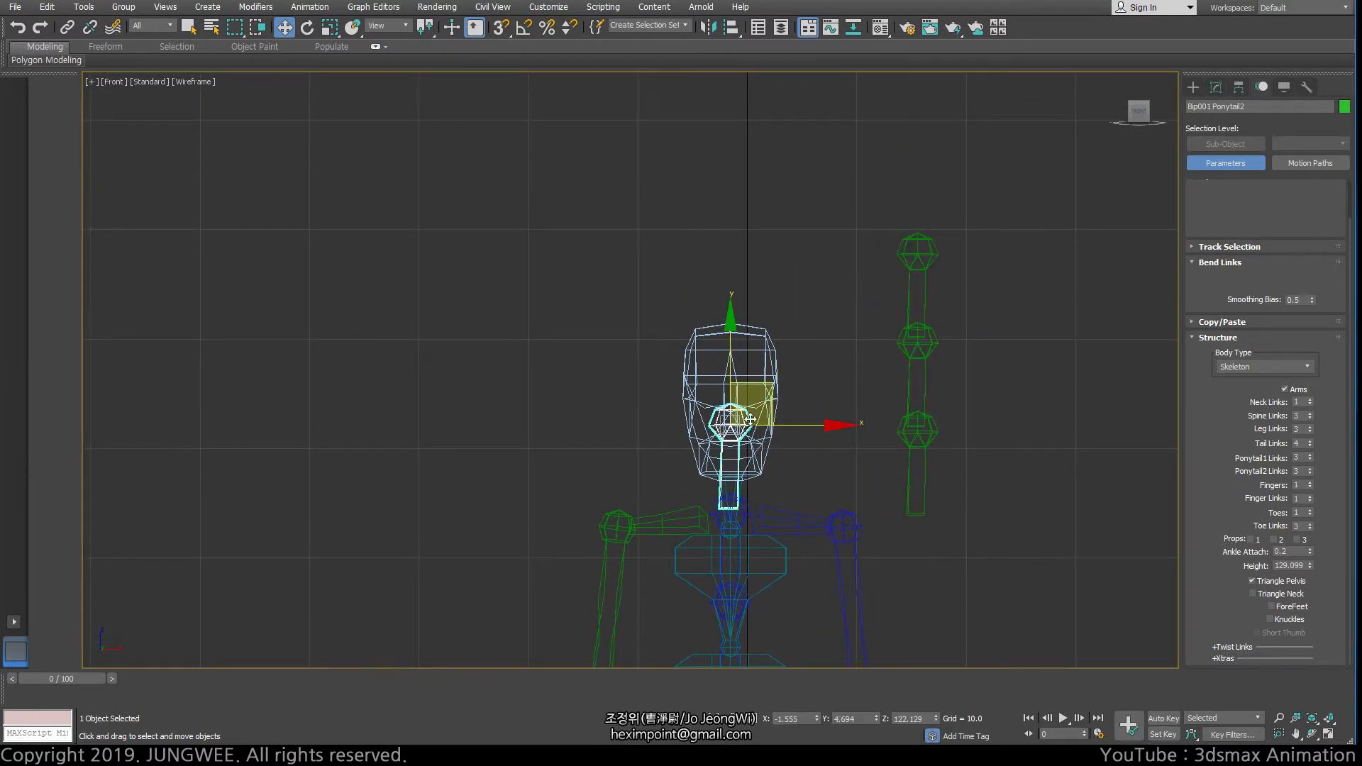
pyautogui.moveTo(769, 356); pyautogui.dragTo(621, 173)
pyautogui.press('F3')
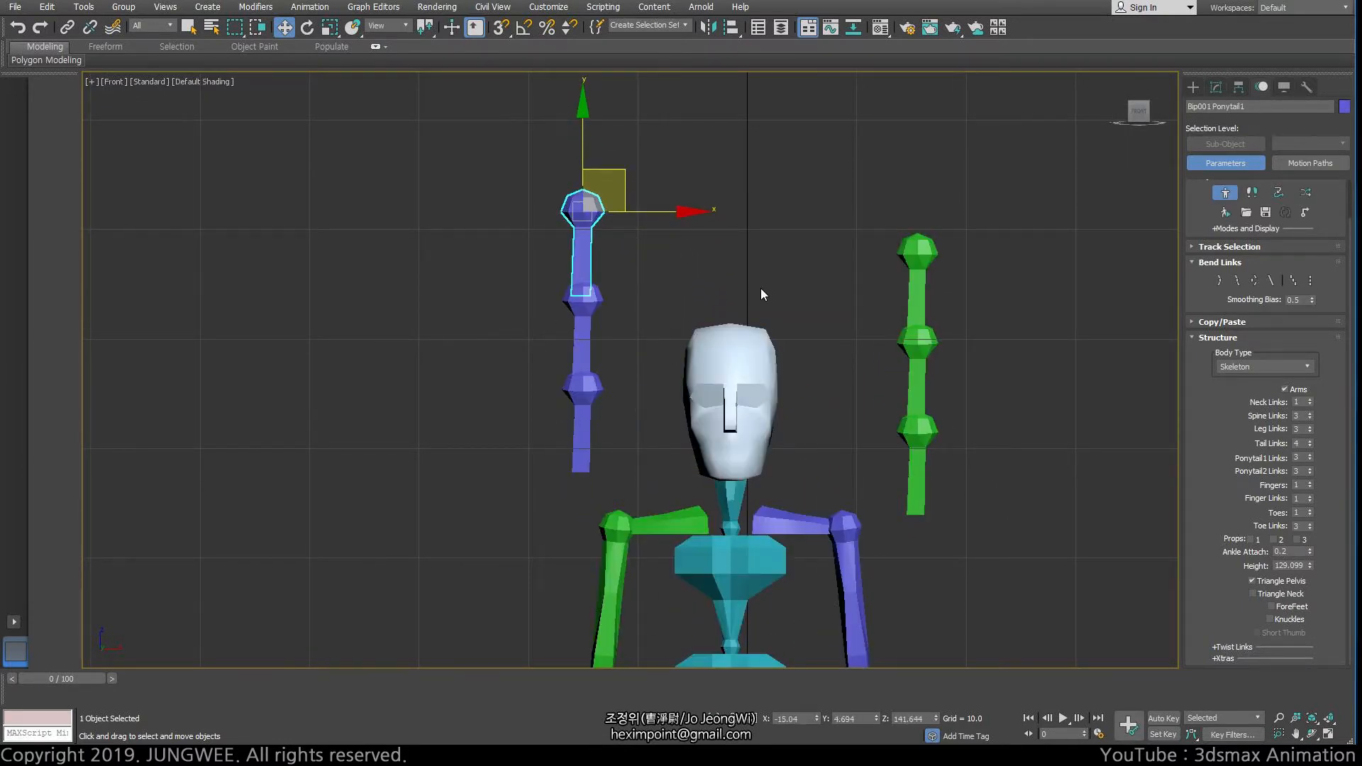
# - Move the green ponytail chain closer above the head and rotate it slightly so it slants outward
pyautogui.click(917, 254)
pyautogui.moveTo(931, 230); pyautogui.dragTo(870, 167)
pyautogui.press('r')
pyautogui.press('e')
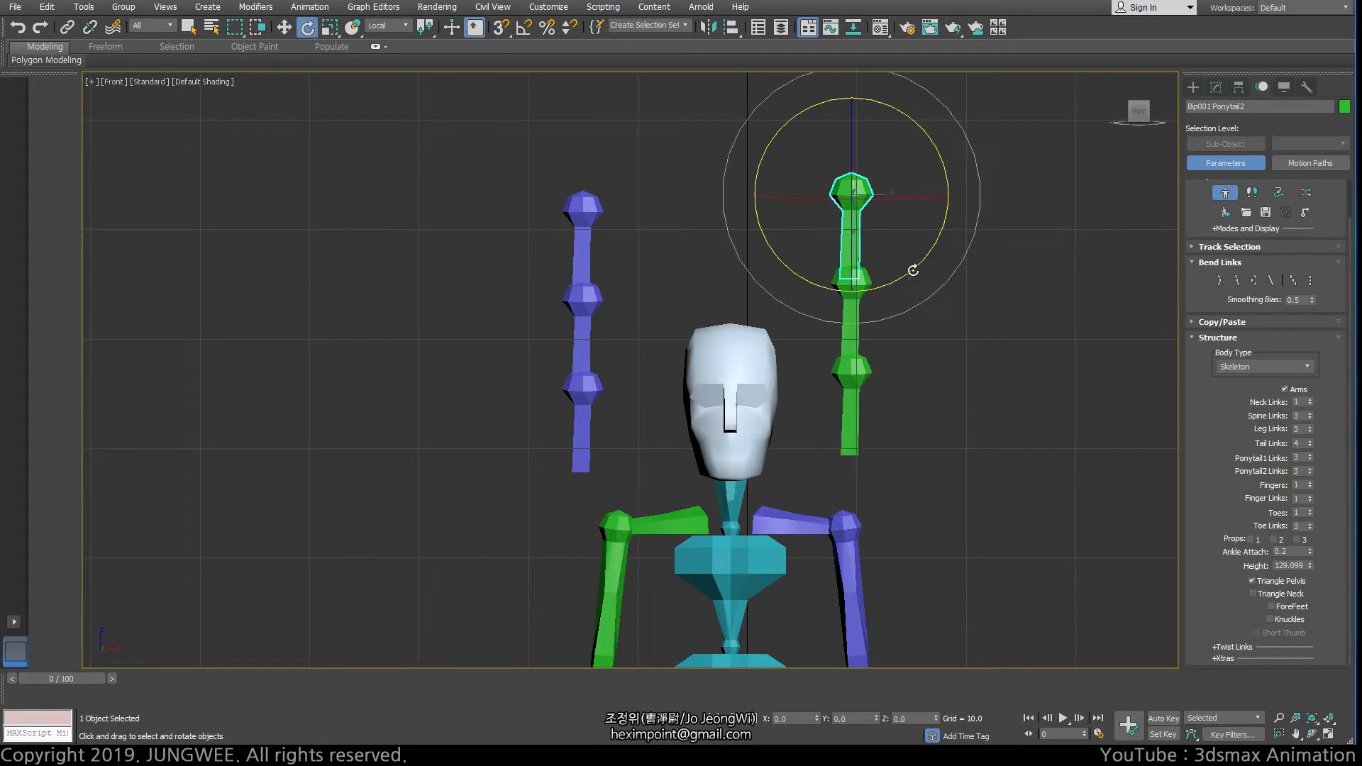
pyautogui.moveTo(912, 269); pyautogui.dragTo(926, 268)
pyautogui.press('w')
pyautogui.moveTo(878, 157); pyautogui.dragTo(885, 164)
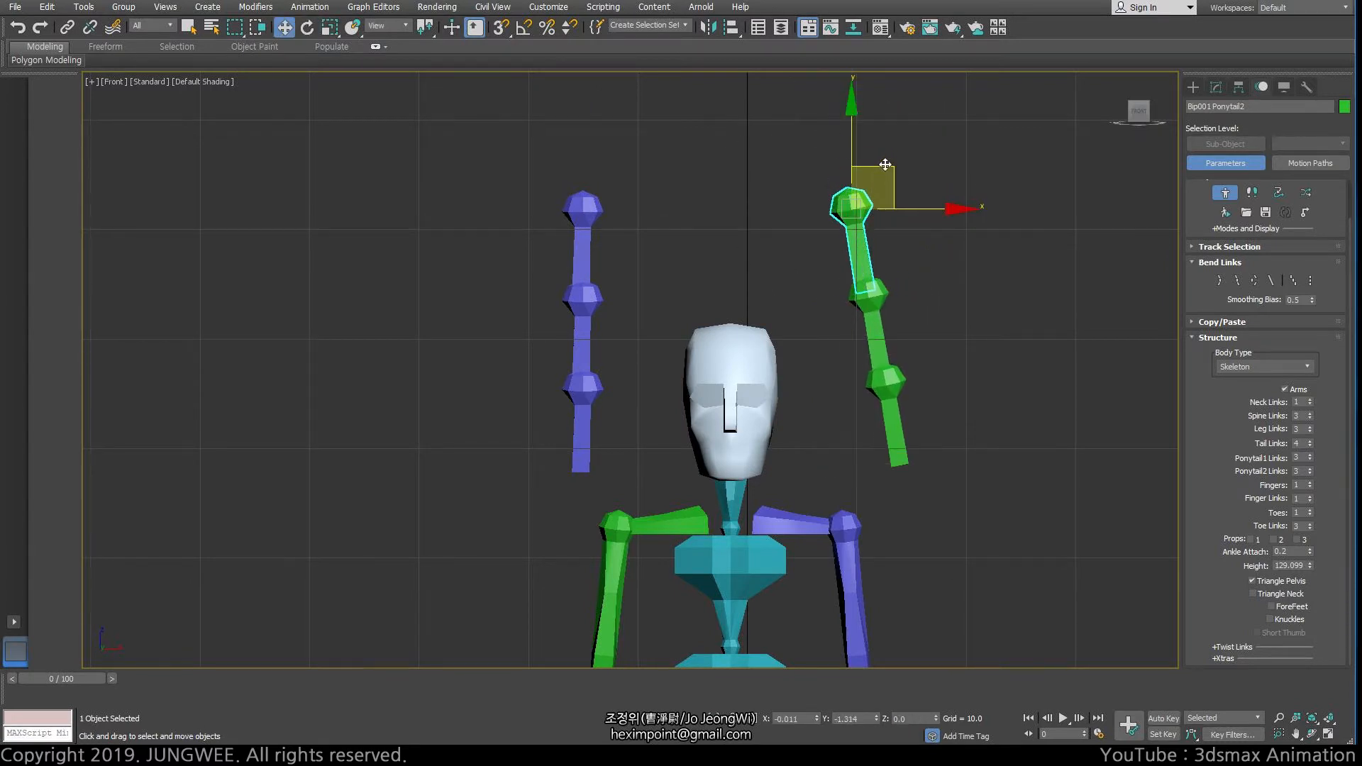
# - Rotate the blue ponytail chain so it slants outward and shift it slightly toward the head
pyautogui.click(583, 227)
pyautogui.press('e')
pyautogui.moveTo(664, 181); pyautogui.dragTo(676, 218)
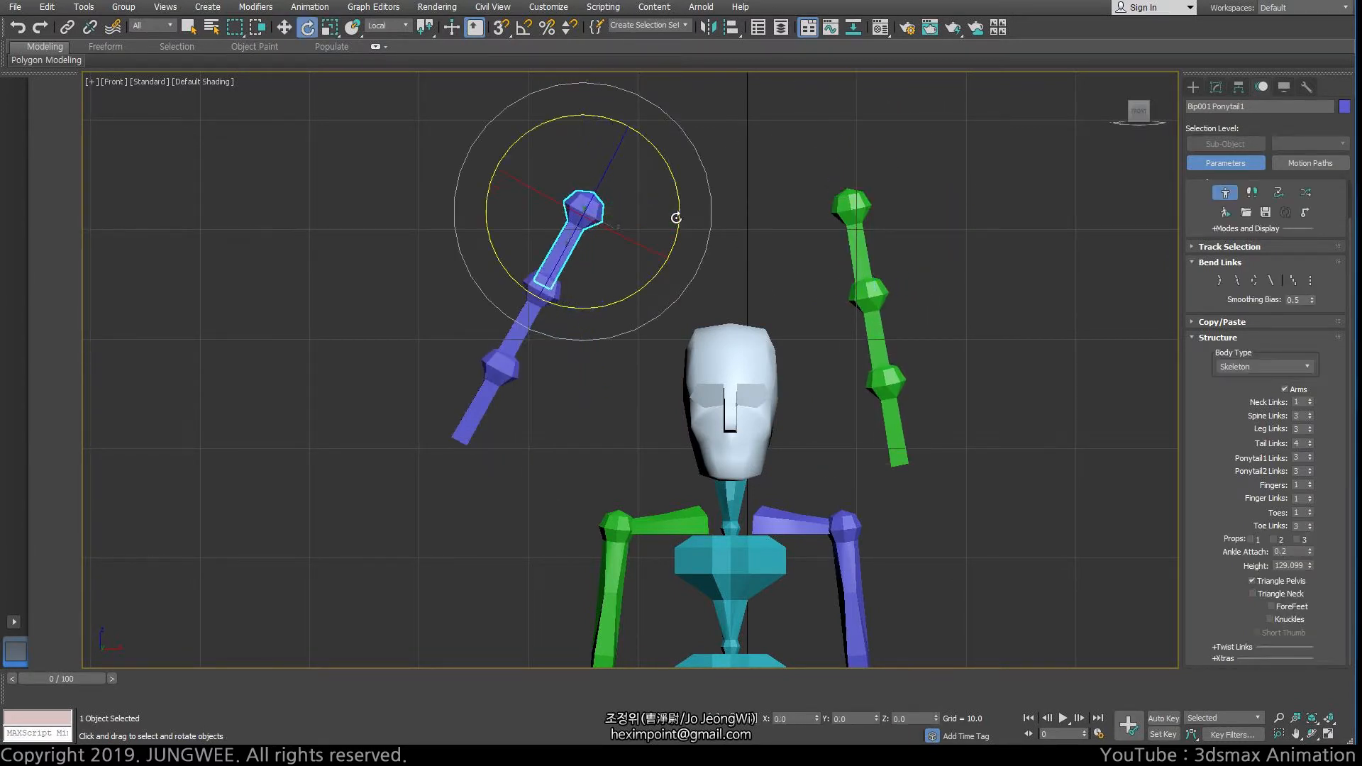
pyautogui.press('w')
pyautogui.moveTo(620, 182); pyautogui.dragTo(632, 187)
pyautogui.click(834, 233)
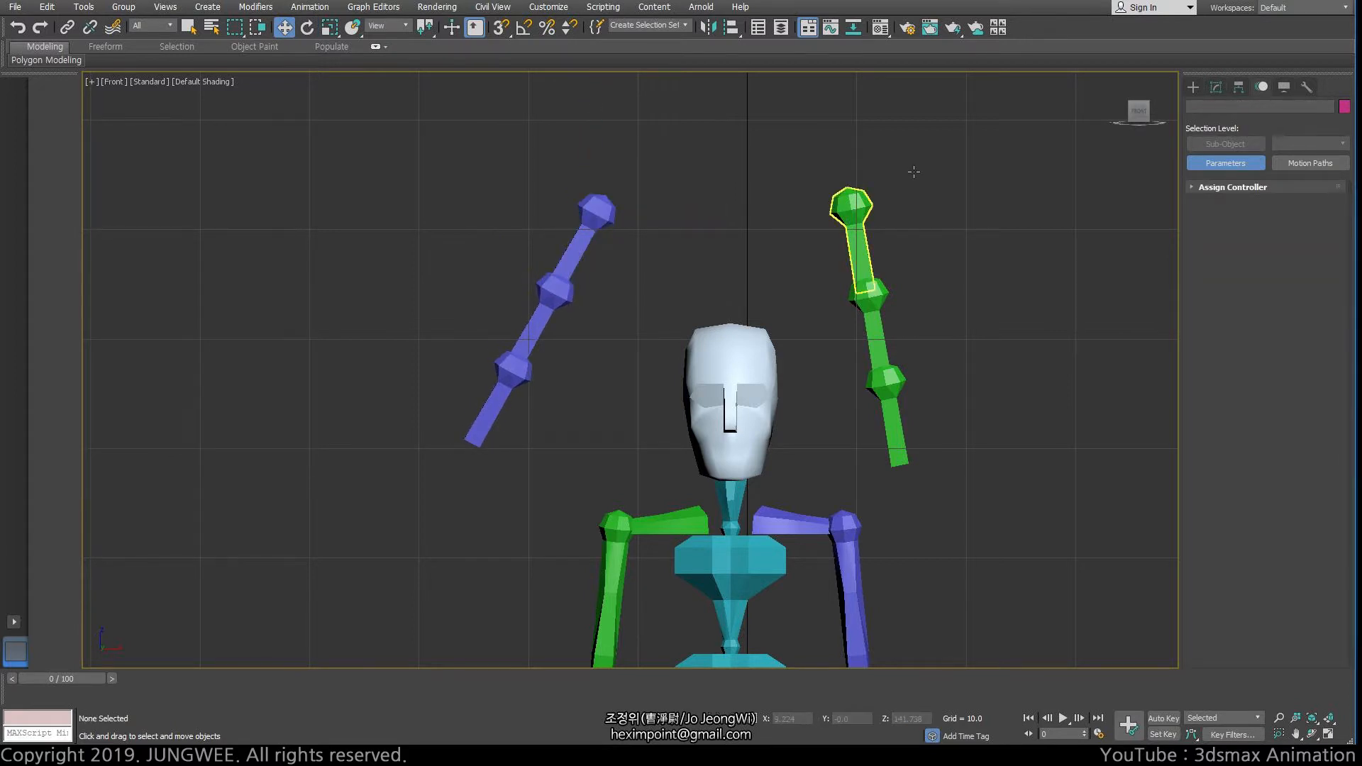
# - Rotate the green ponytail chain further outward to roughly mirror the slant of the blue one
pyautogui.click(851, 205)
pyautogui.press('e')
pyautogui.moveTo(920, 158); pyautogui.dragTo(904, 126)
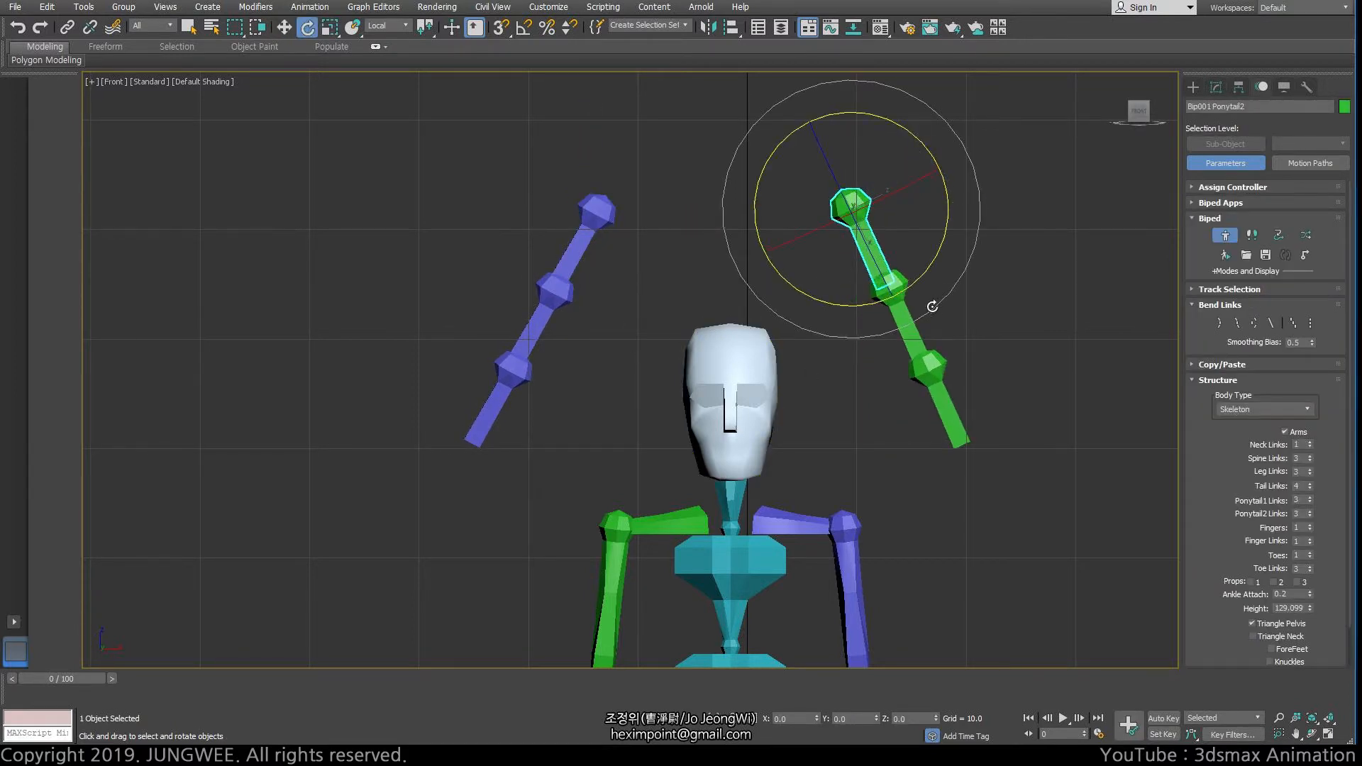
pyautogui.click(594, 233)
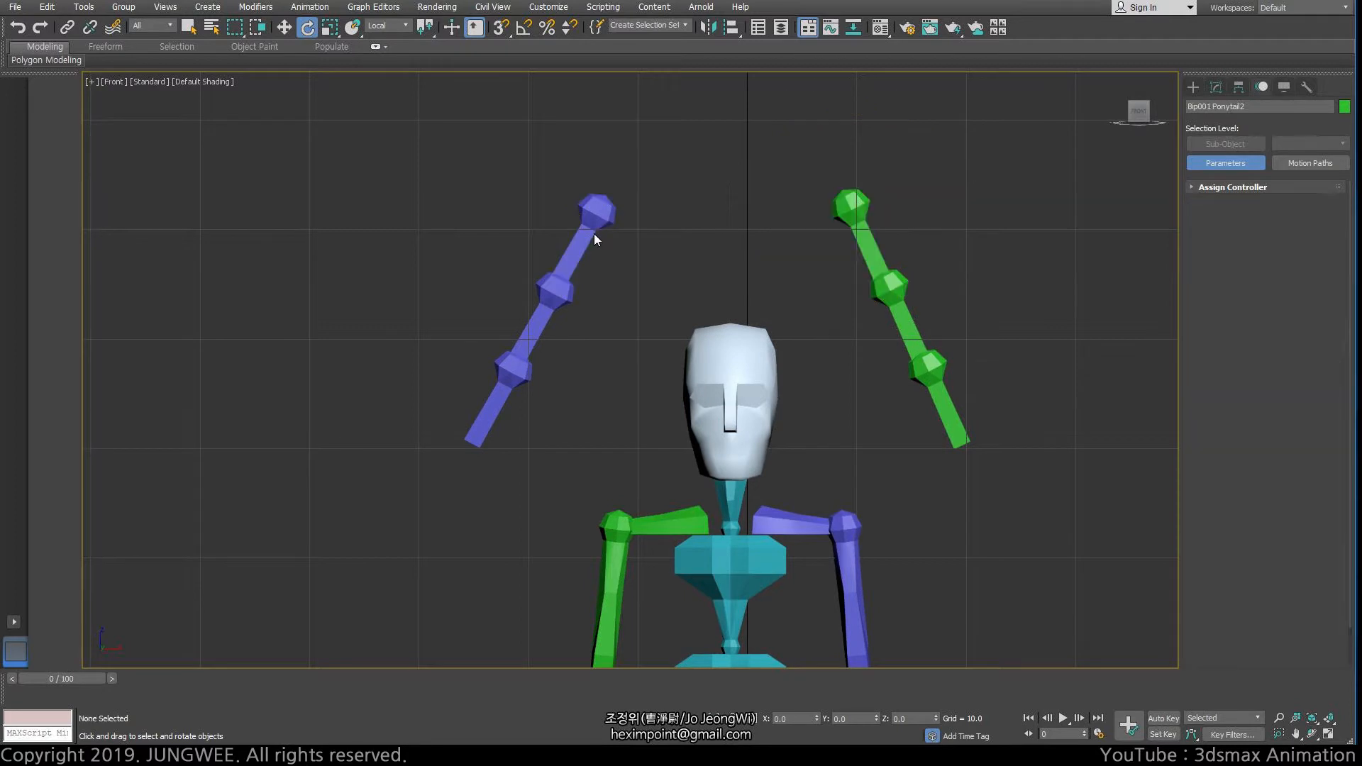
pyautogui.click(594, 233)
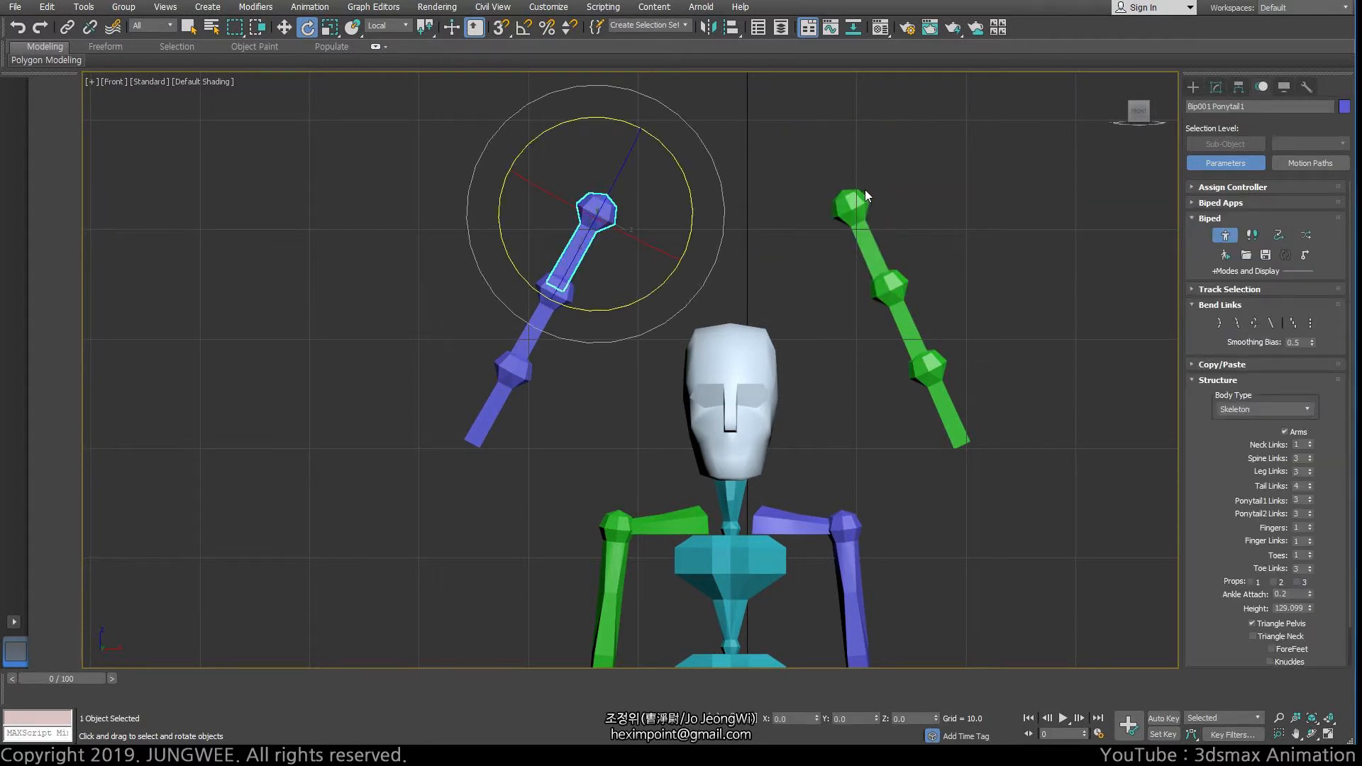
# - Try extending the blue ponytail to 6 links and return its link count to 3
pyautogui.moveTo(975, 462); pyautogui.dragTo(993, 431, button='middle')
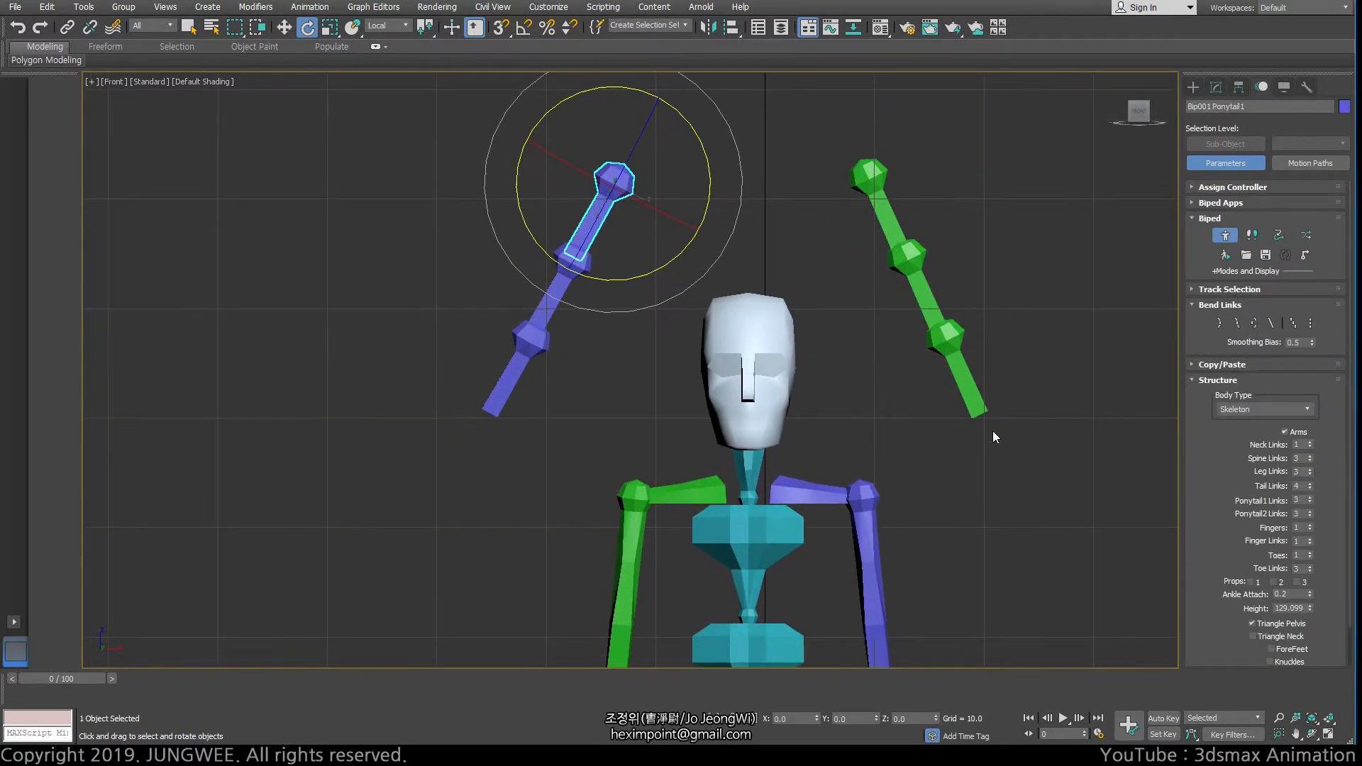
pyautogui.click(1309, 498)
pyautogui.click(1310, 497)
pyautogui.click(1309, 498)
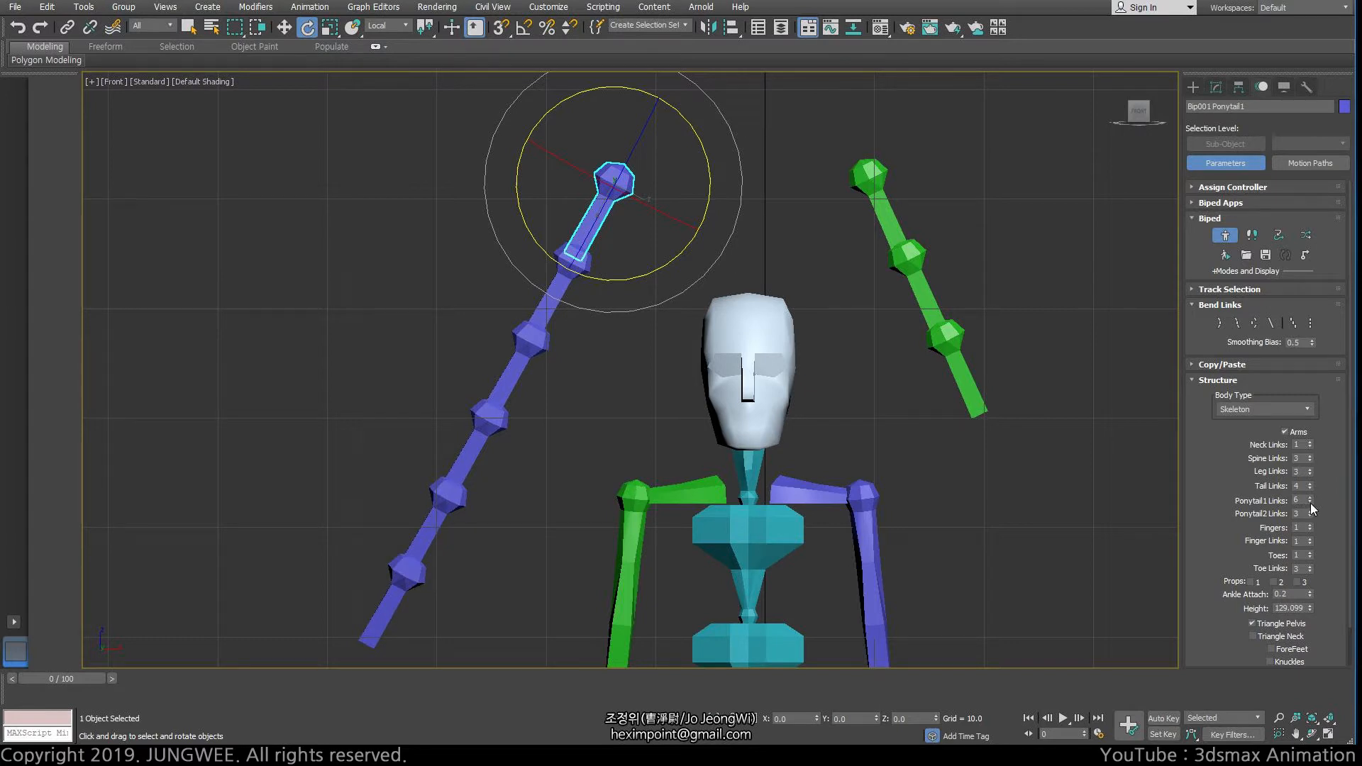
pyautogui.click(1309, 503)
pyautogui.click(1309, 503)
pyautogui.click(1310, 503)
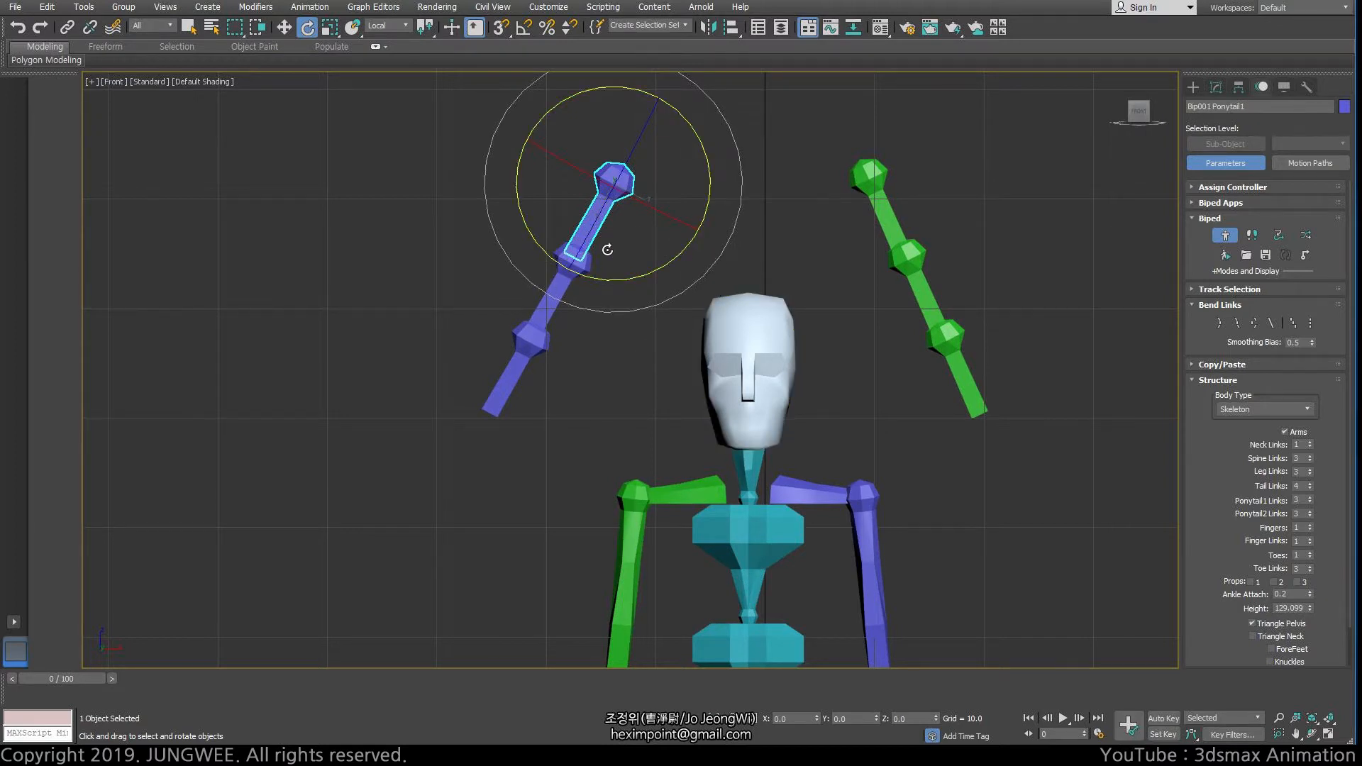
# - Rotate the blue ponytail chain nearly horizontal and move its root onto the front of the face beside the mouth
pyautogui.moveTo(724, 296); pyautogui.dragTo(694, 317, button='middle')
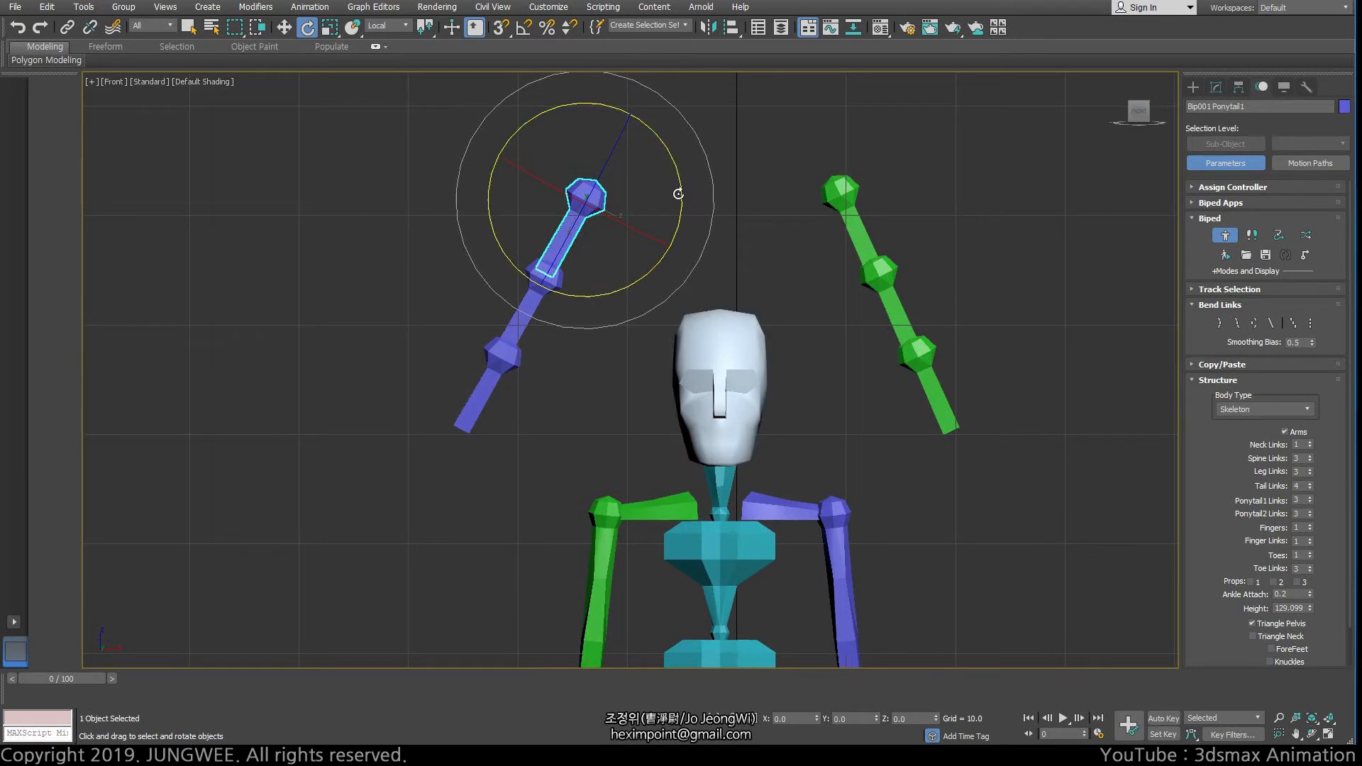
pyautogui.moveTo(678, 192); pyautogui.dragTo(695, 287)
pyautogui.press('w')
pyautogui.moveTo(629, 159); pyautogui.dragTo(744, 377)
pyautogui.keyDown('alt'); pyautogui.moveTo(744, 377); pyautogui.dragTo(729, 419, button='middle'); pyautogui.keyUp('alt')
pyautogui.moveTo(742, 395); pyautogui.dragTo(464, 520)
pyautogui.press('f')
pyautogui.scroll(8, 755, 355)
# - Scale all three blue ponytail links down to a small chain on the face and rotate them into an upward curve
pyautogui.press('e')
pyautogui.doubleClick(469, 505)
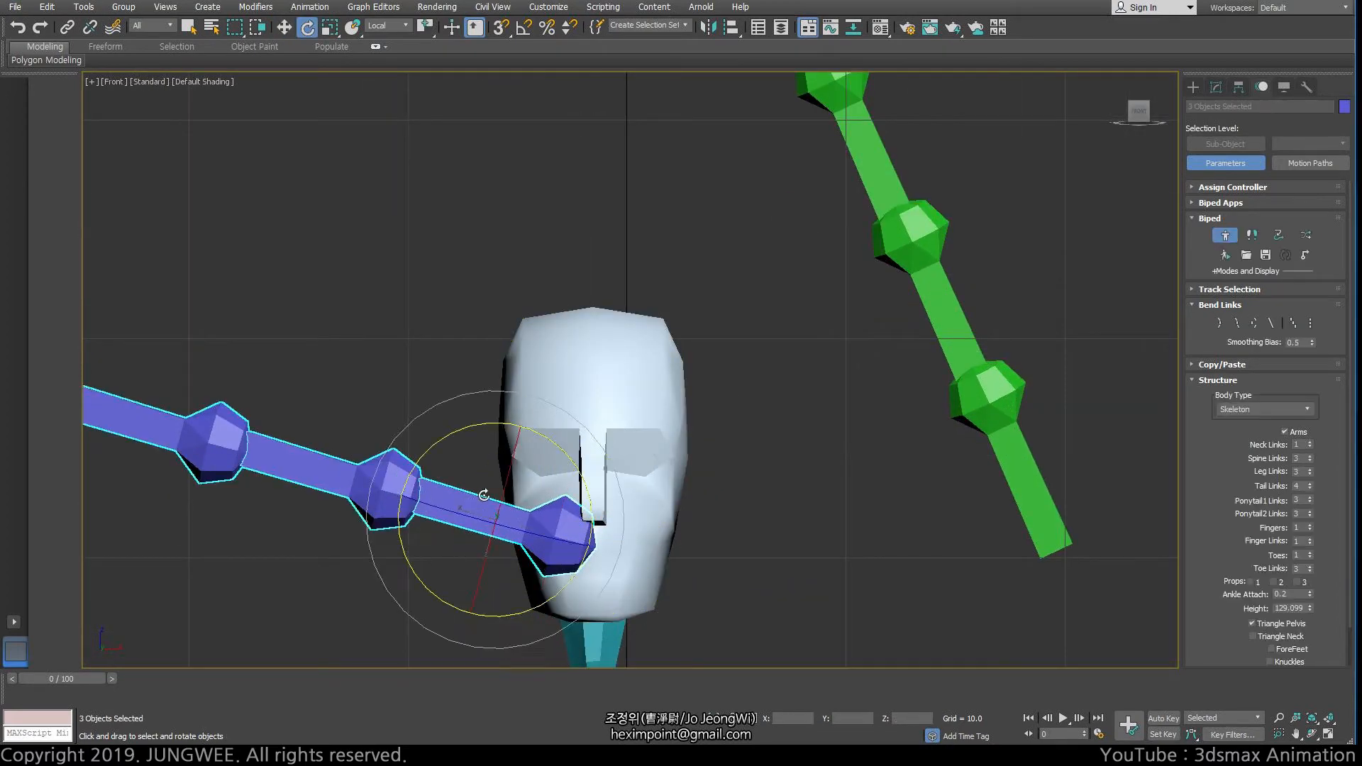
pyautogui.press('r')
pyautogui.moveTo(348, 456); pyautogui.dragTo(435, 595)
pyautogui.press('e')
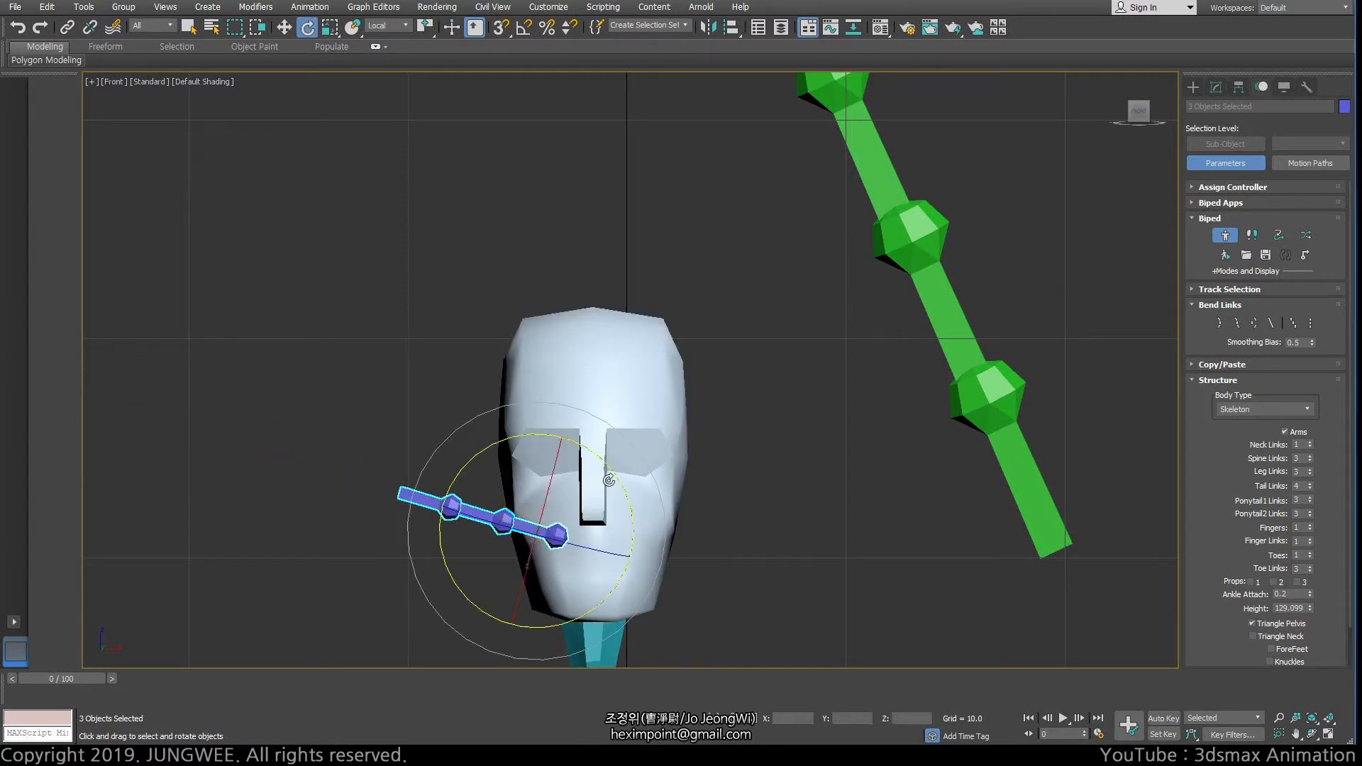
pyautogui.moveTo(610, 475); pyautogui.dragTo(627, 506)
pyautogui.click(778, 550)
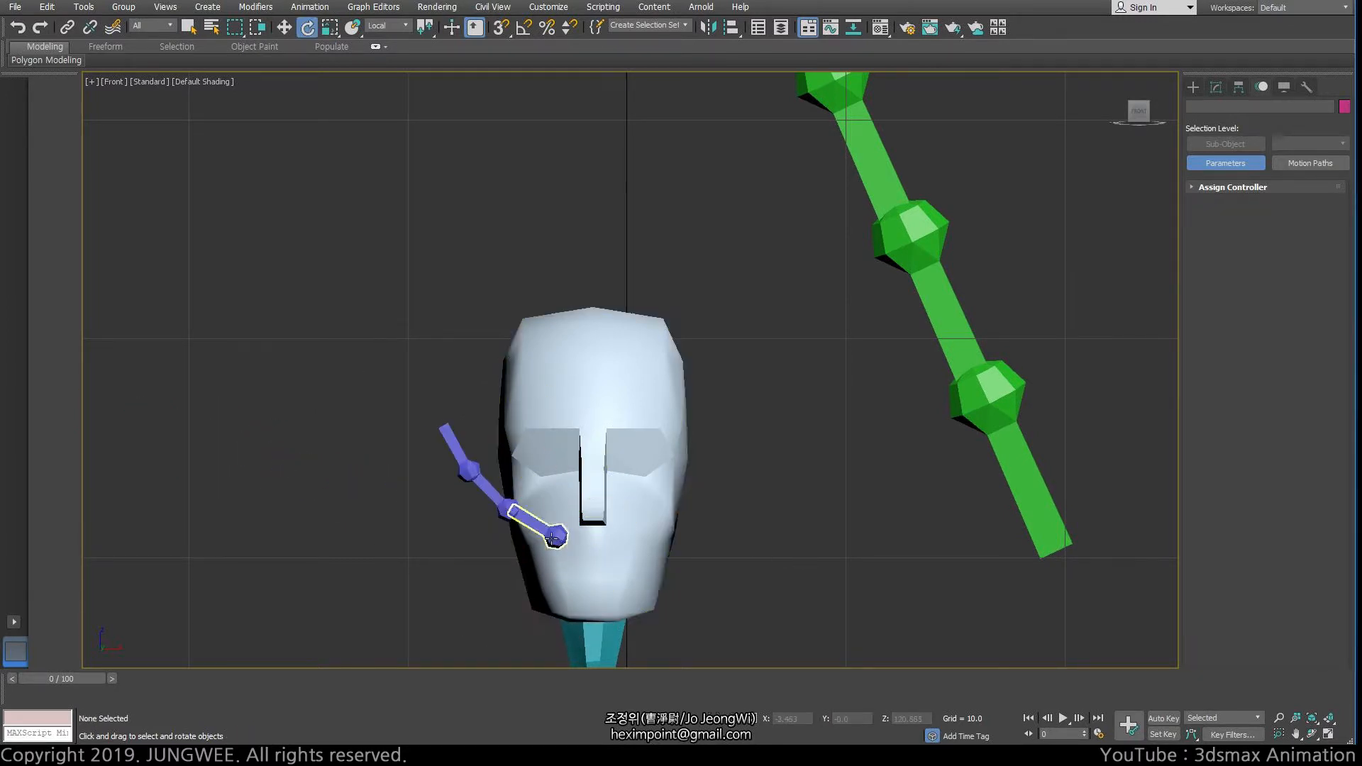
# - Copy the posture of the whole blue ponytail chain into a new collection and paste it onto the opposite ponytail
pyautogui.doubleClick(551, 538)
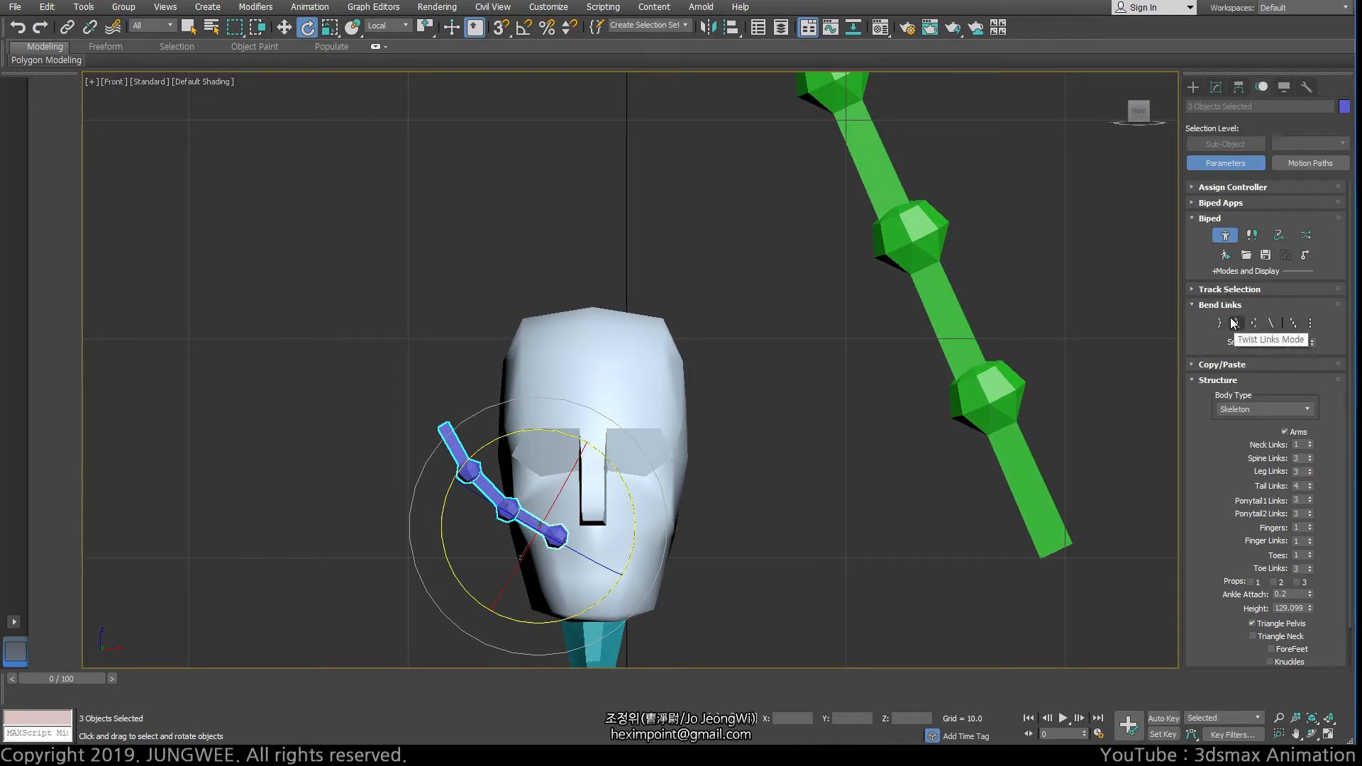
pyautogui.click(1215, 365)
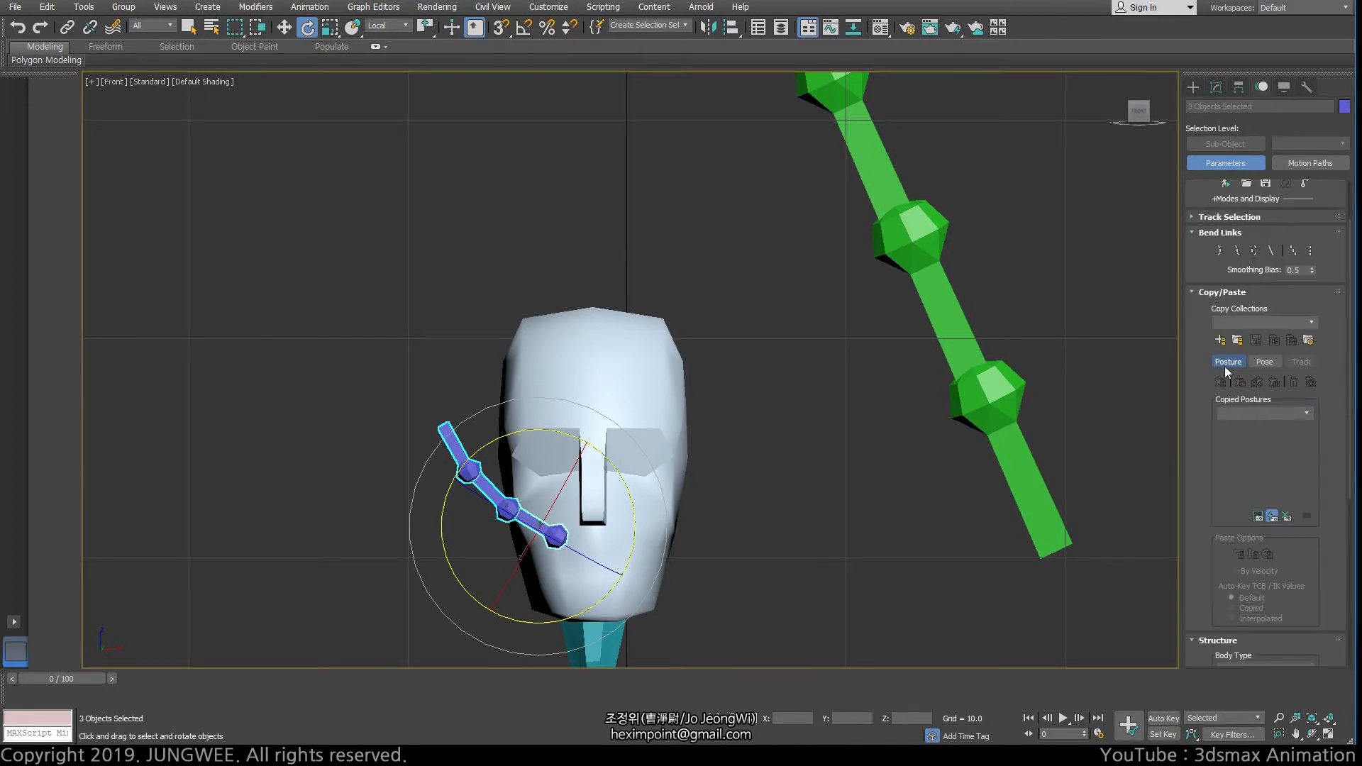
pyautogui.click(1220, 339)
pyautogui.click(1220, 382)
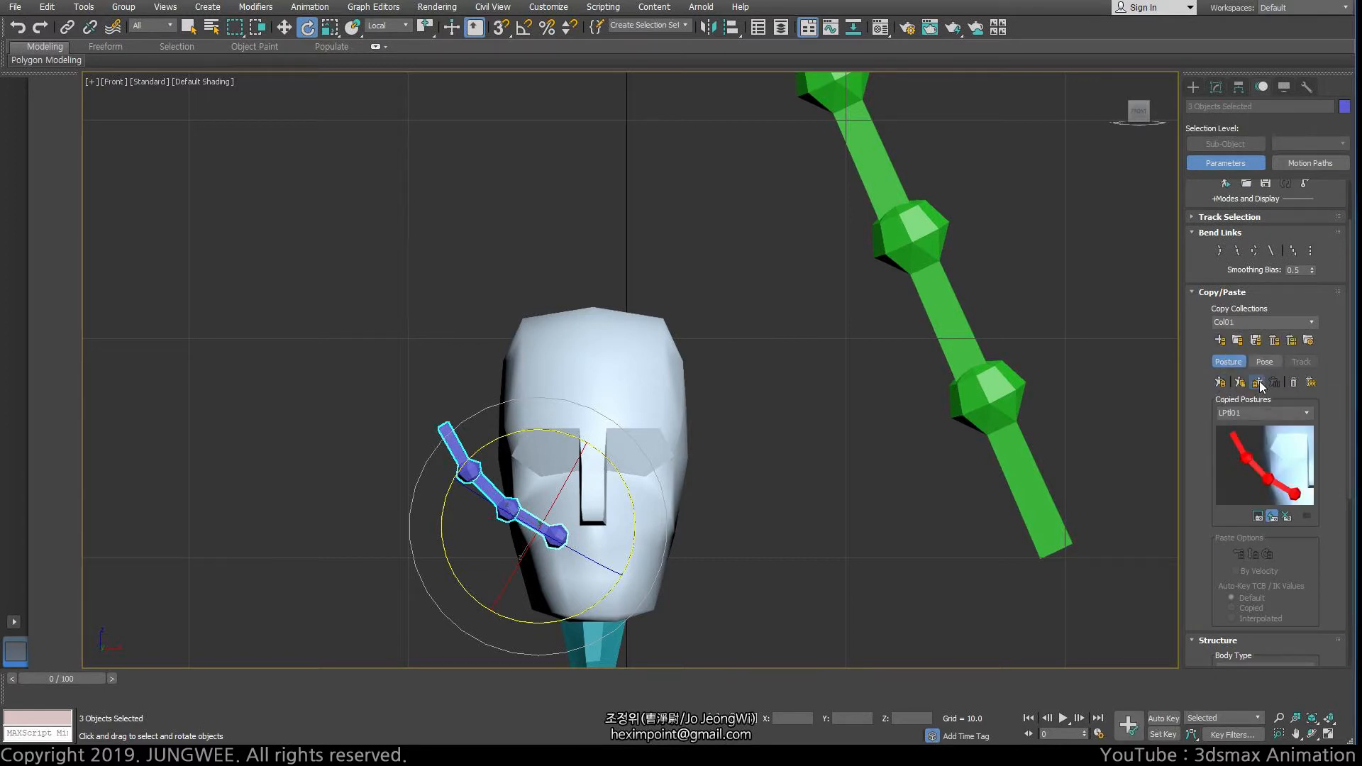
pyautogui.click(1256, 381)
pyautogui.scroll(-2, 897, 242)
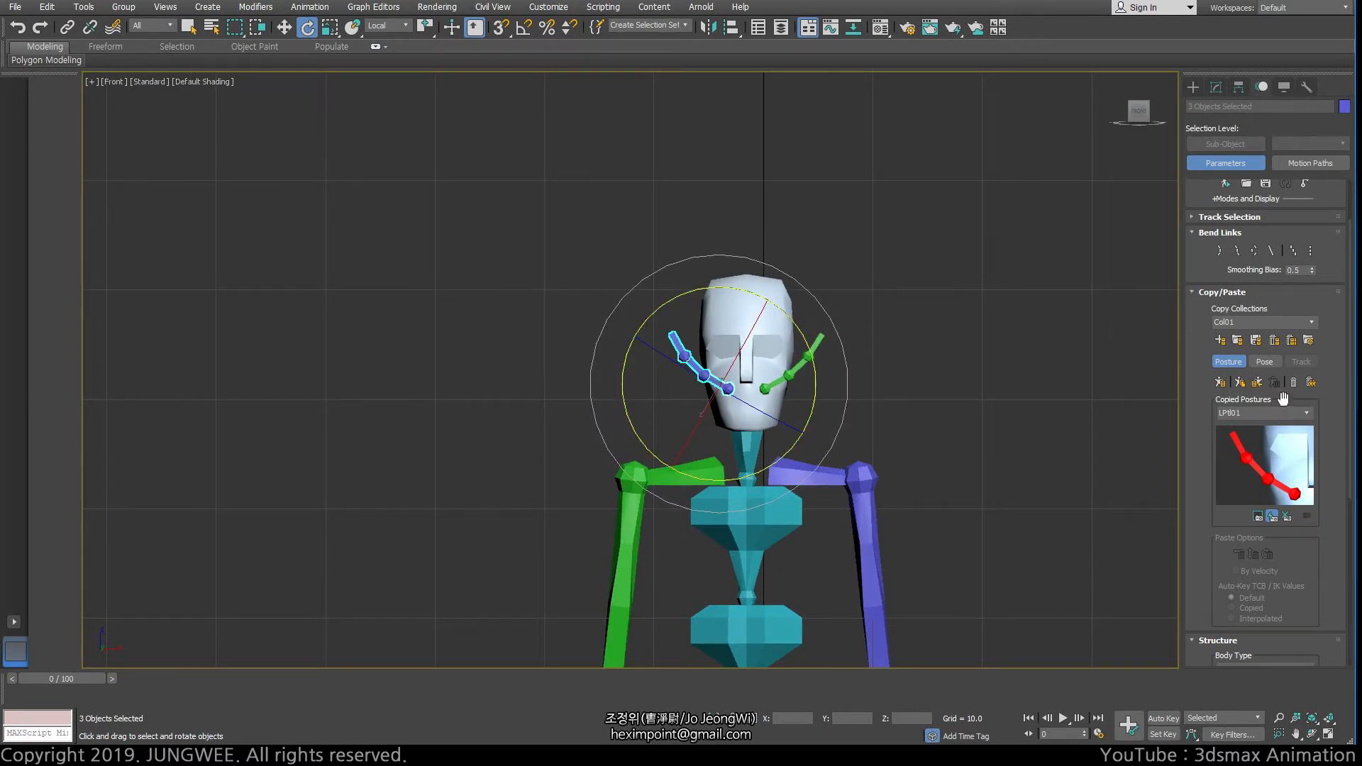
pyautogui.click(1193, 292)
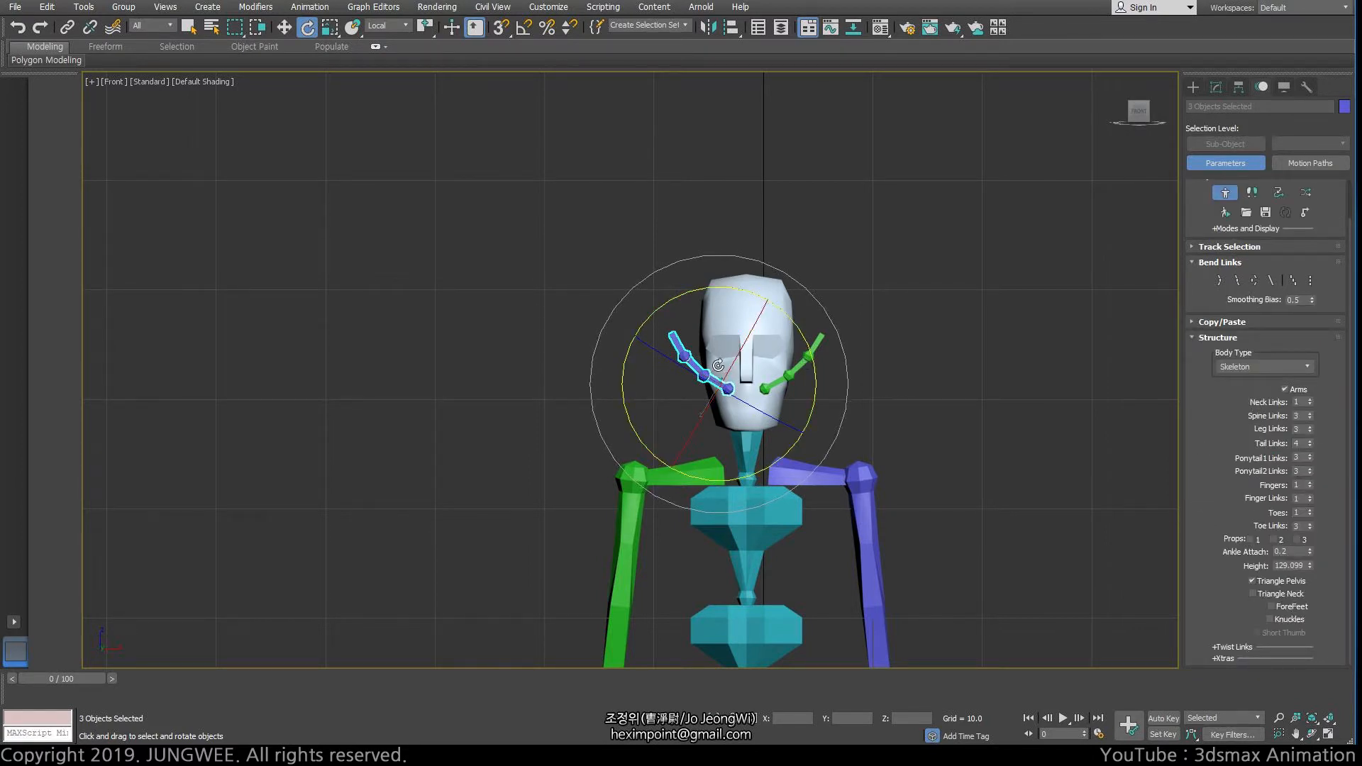
# - Examine the two small ponytail chains on the face, orbiting around the head and returning to the front view
pyautogui.scroll(5, 722, 362)
pyautogui.click(724, 404)
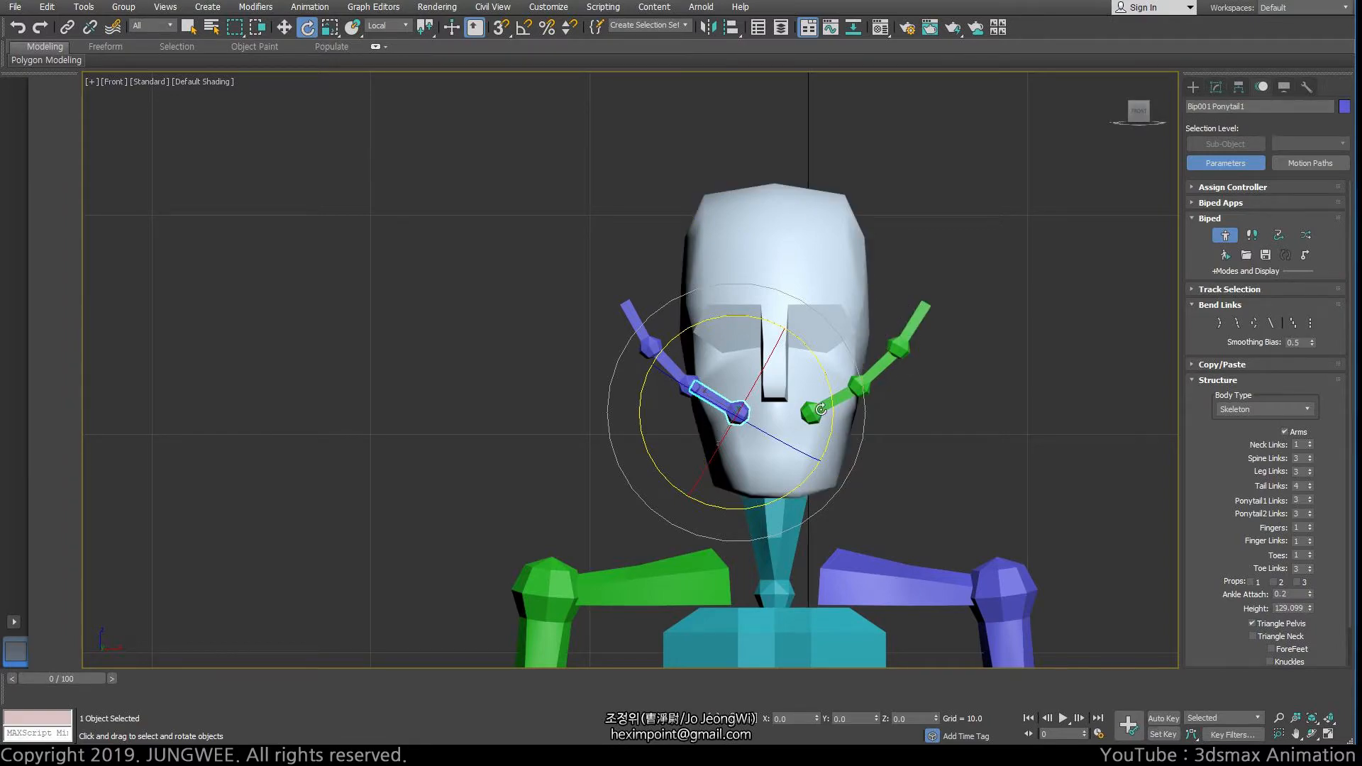
pyautogui.keyDown('alt'); pyautogui.moveTo(790, 424); pyautogui.dragTo(995, 417, button='middle'); pyautogui.keyUp('alt')
pyautogui.keyDown('alt'); pyautogui.moveTo(995, 417); pyautogui.dragTo(759, 403); pyautogui.keyUp('alt')
pyautogui.press('f')
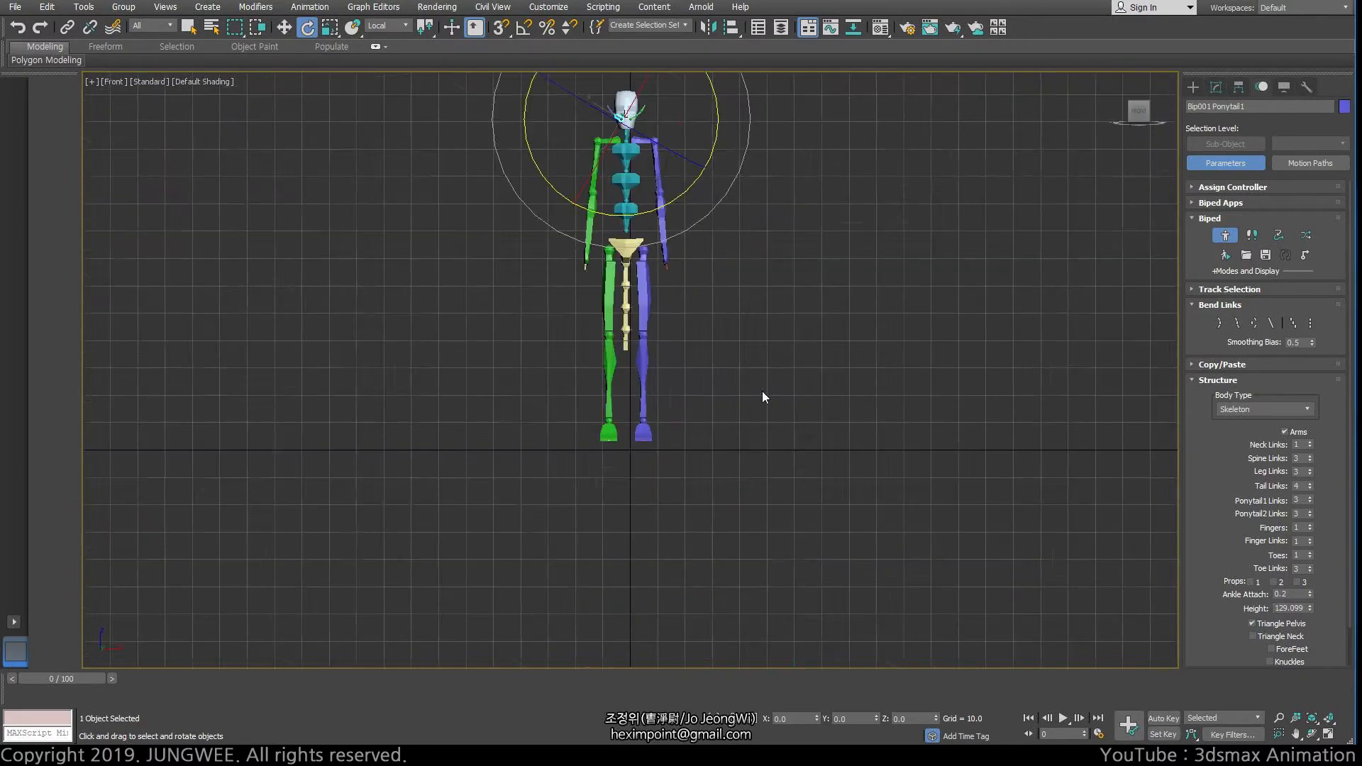
pyautogui.scroll(-2, 762, 394)
pyautogui.scroll(8, 670, 211)
pyautogui.moveTo(735, 224); pyautogui.dragTo(872, 435, button='middle')
pyautogui.scroll(2, 904, 450)
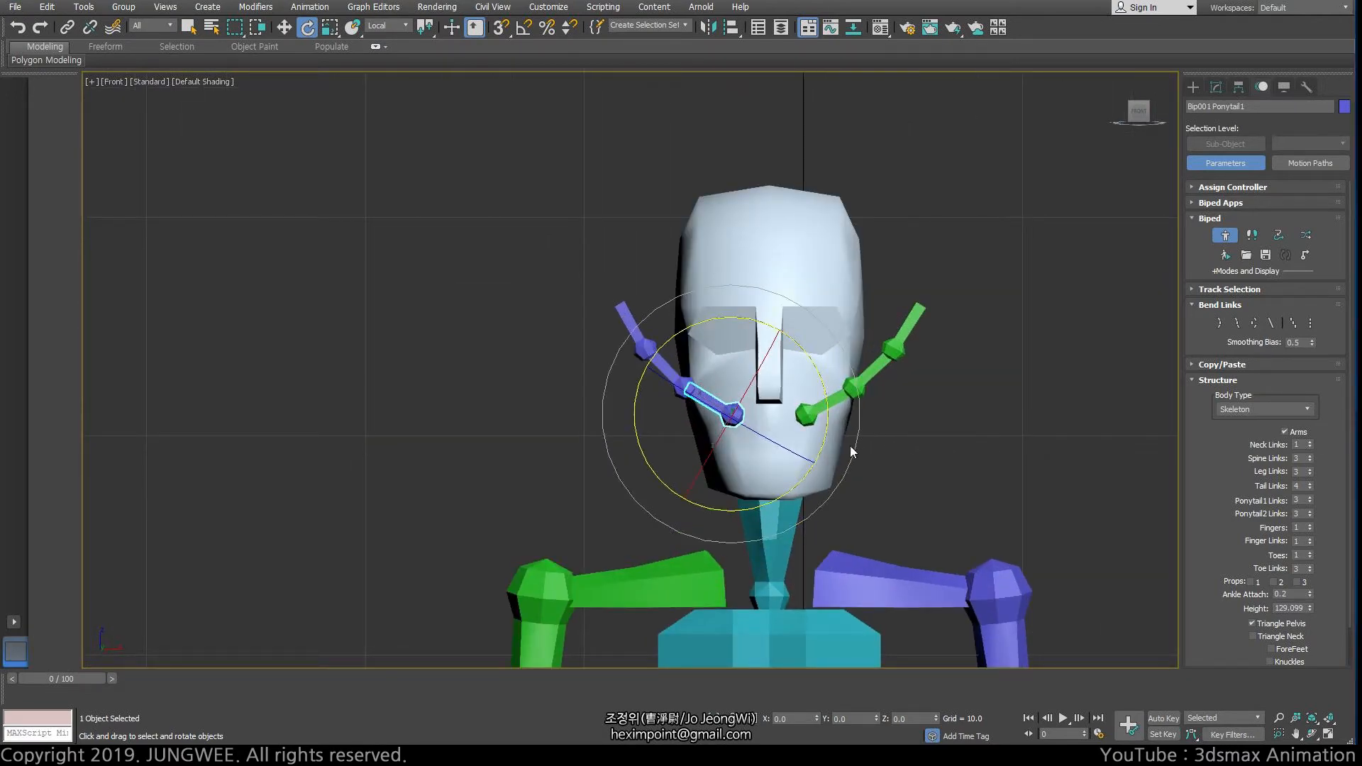
pyautogui.moveTo(854, 475); pyautogui.dragTo(855, 428, button='middle')
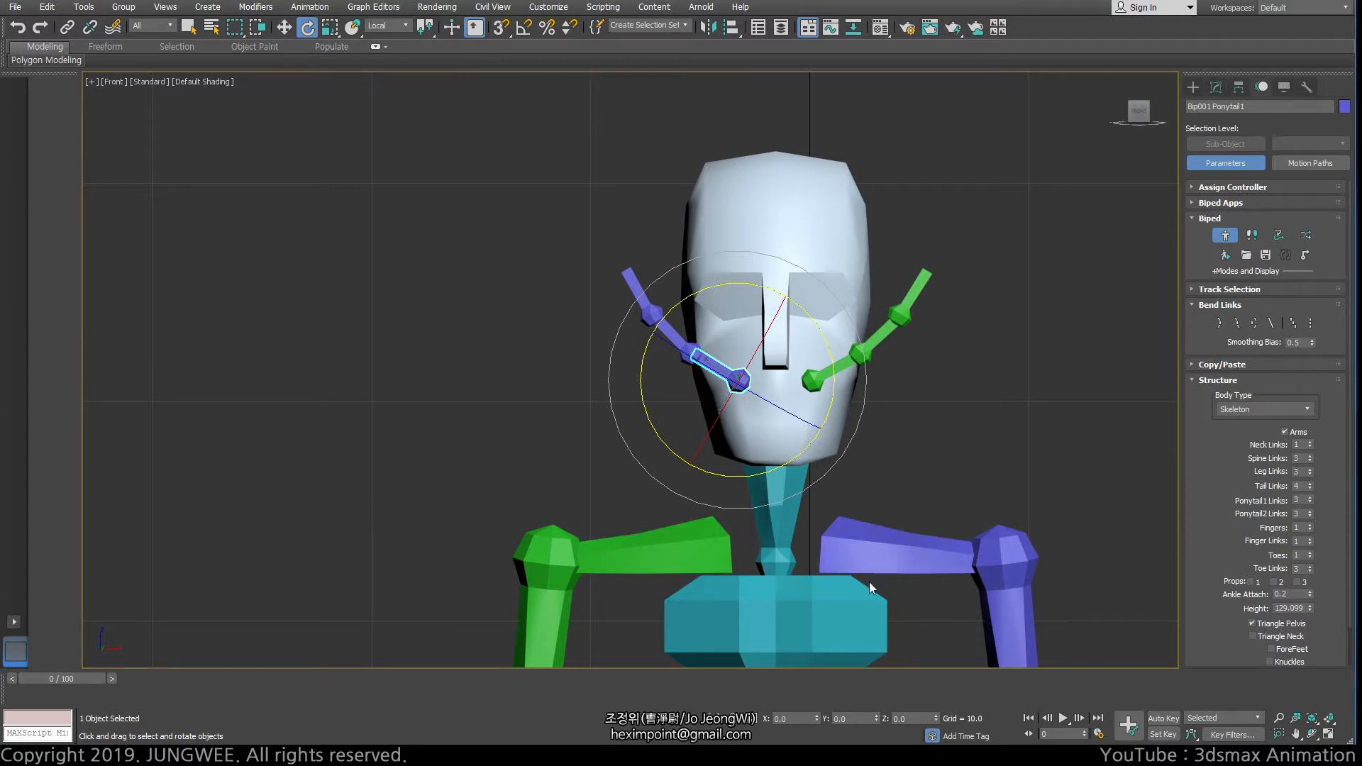
# - Examine the biped's left hand and its finger bone up close
pyautogui.moveTo(788, 596); pyautogui.dragTo(749, 531, button='middle')
pyautogui.scroll(-3, 749, 530)
pyautogui.moveTo(752, 624); pyautogui.dragTo(751, 326, button='middle')
pyautogui.scroll(-2, 751, 326)
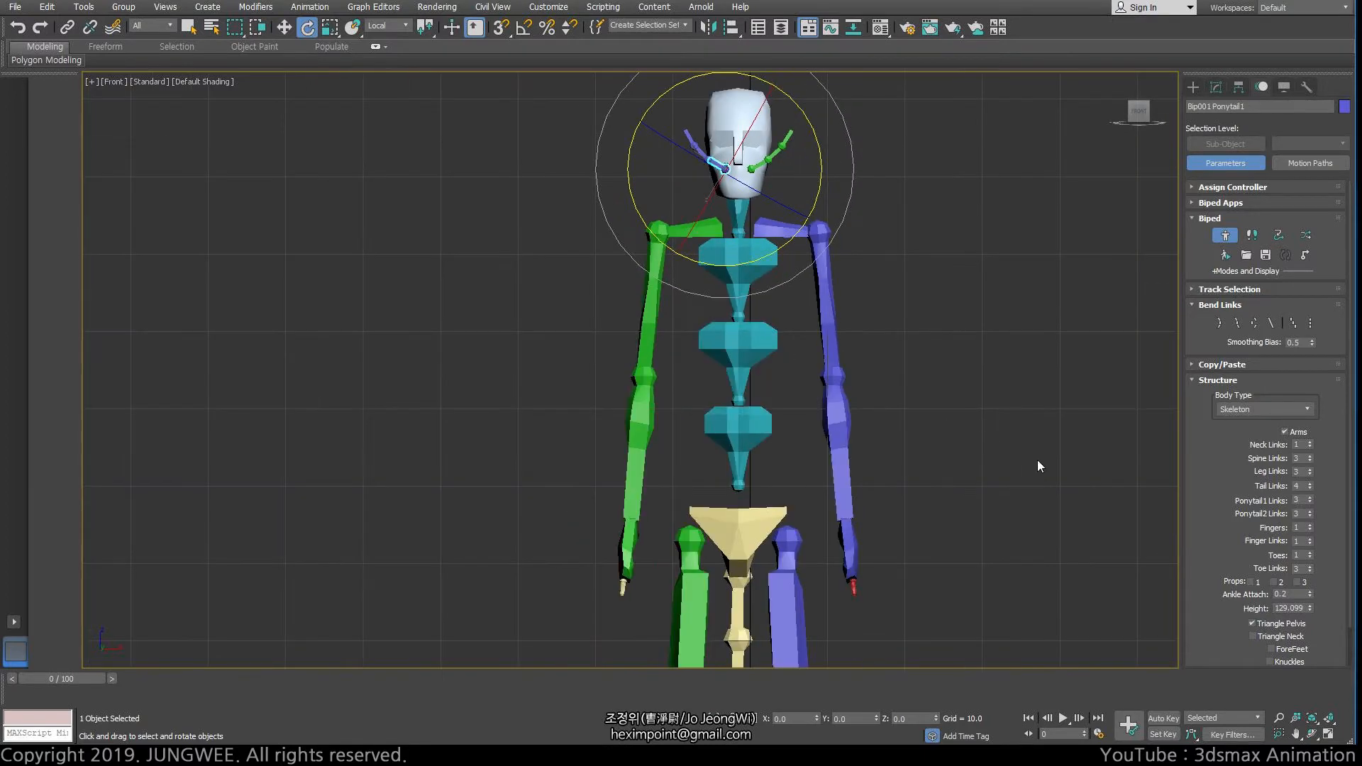
pyautogui.keyDown('alt'); pyautogui.moveTo(921, 572); pyautogui.dragTo(821, 576, button='middle'); pyautogui.keyUp('alt')
pyautogui.click(833, 560)
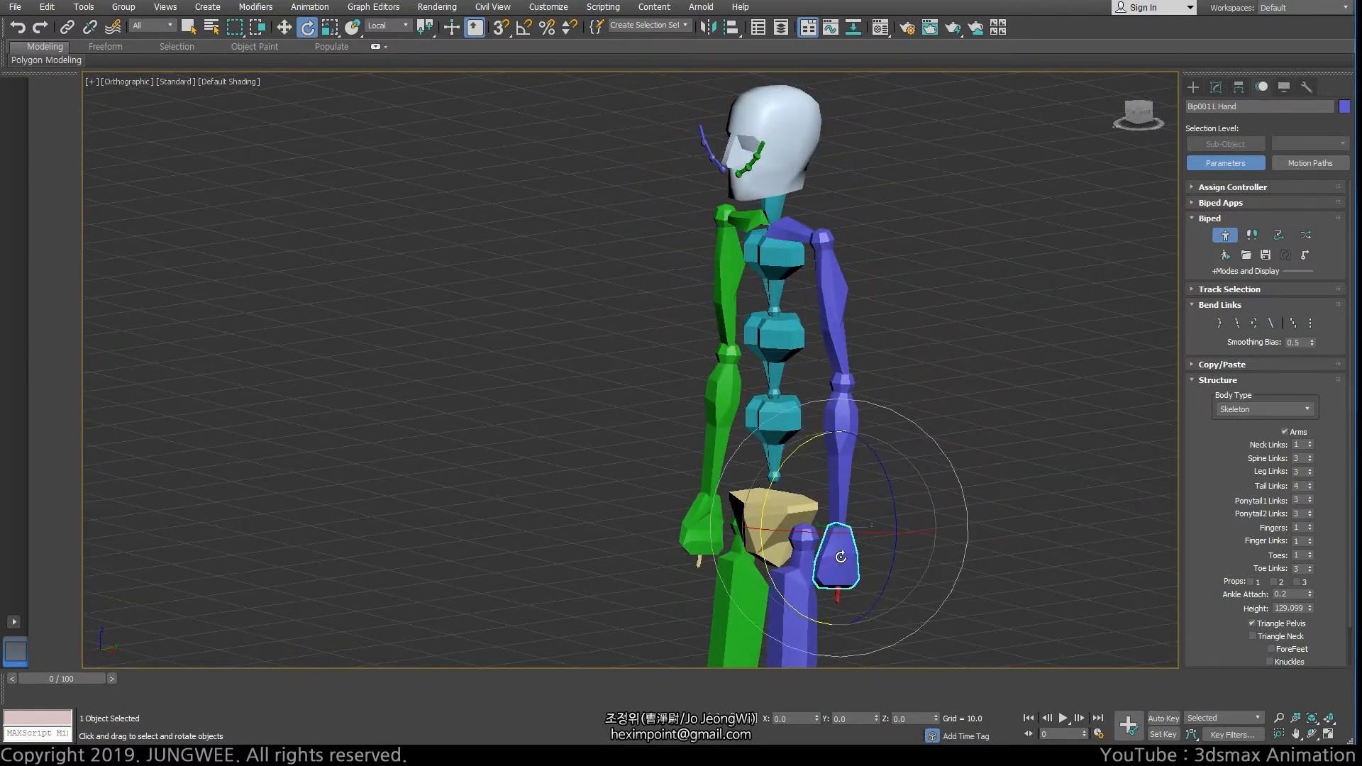
pyautogui.scroll(5, 844, 567)
pyautogui.scroll(3, 803, 437)
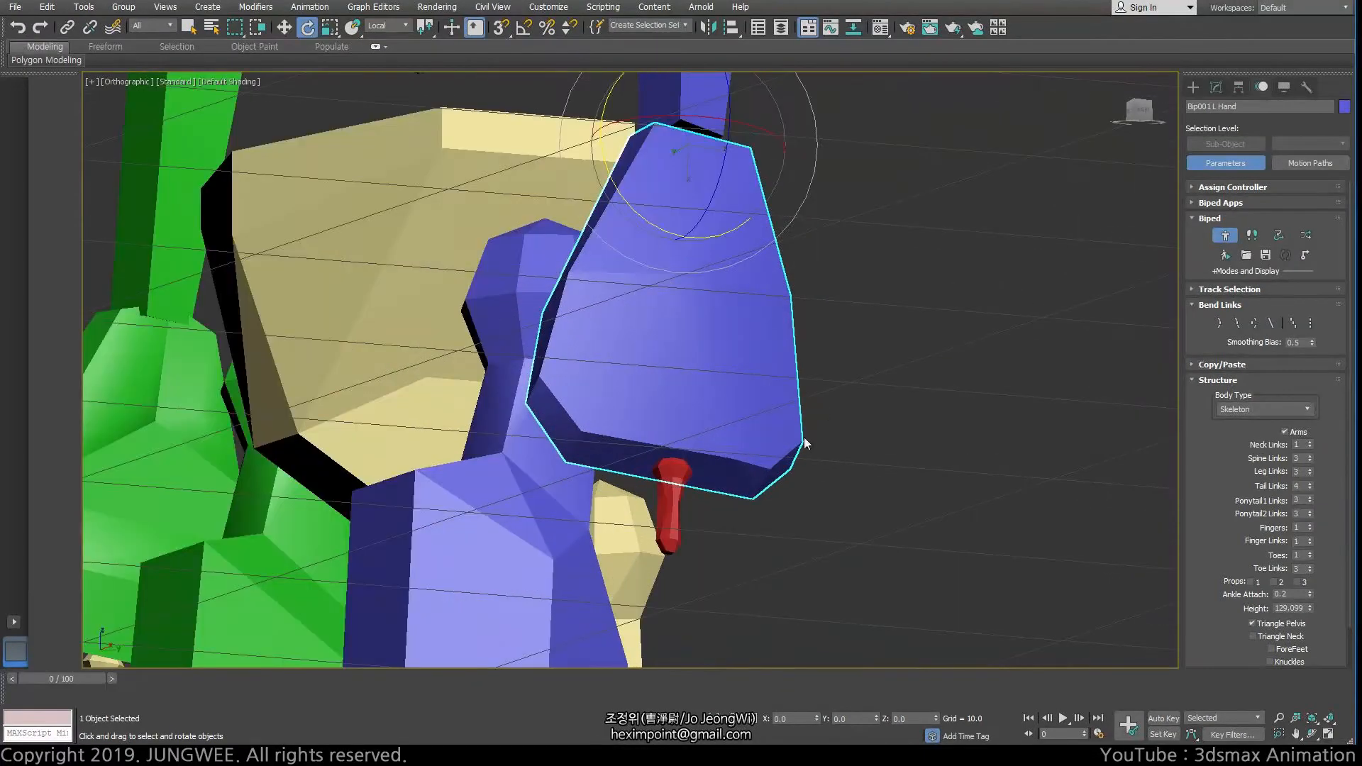
pyautogui.click(663, 507)
pyautogui.scroll(3, 667, 511)
pyautogui.click(736, 391)
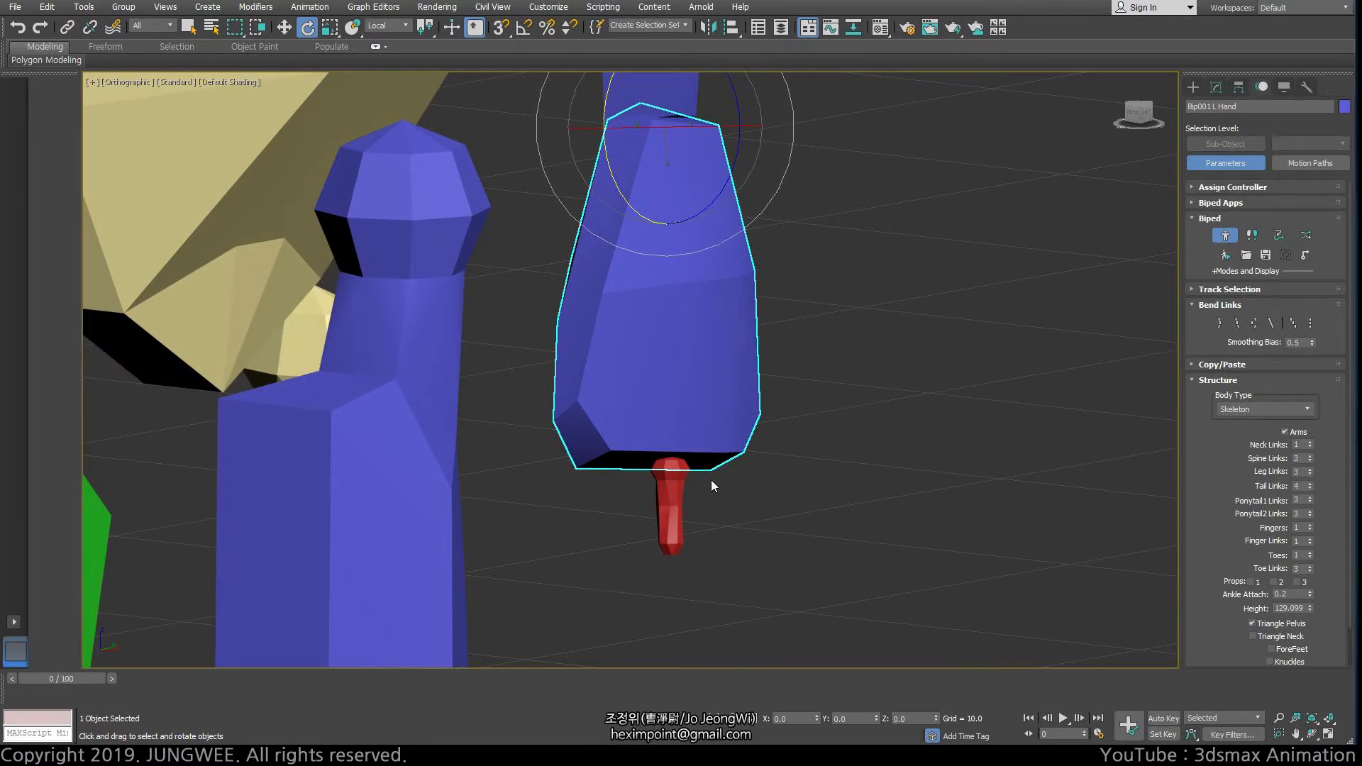
# - Select the left hand's finger bone and set the biped's number of fingers to 5
pyautogui.click(677, 492)
pyautogui.moveTo(680, 491); pyautogui.dragTo(718, 412, button='middle')
pyautogui.scroll(-2, 719, 411)
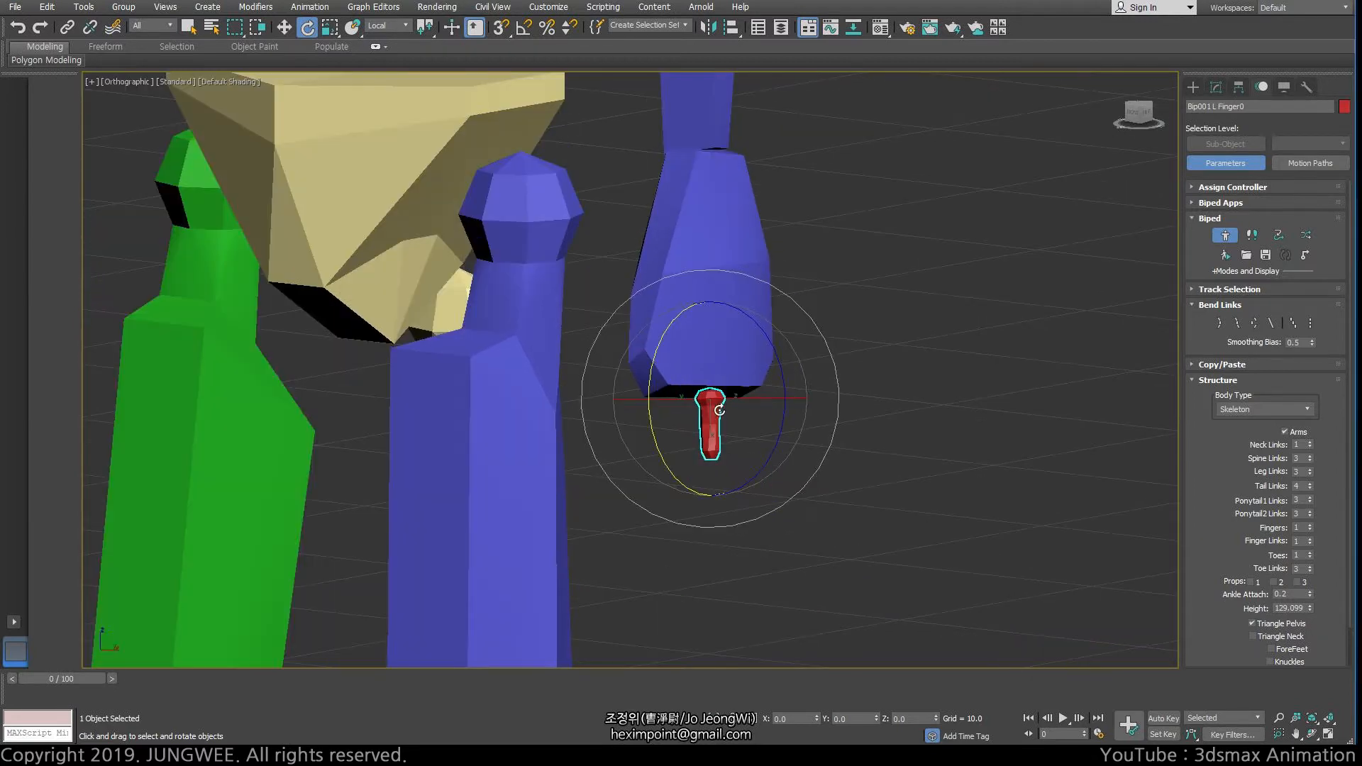
pyautogui.scroll(2, 717, 412)
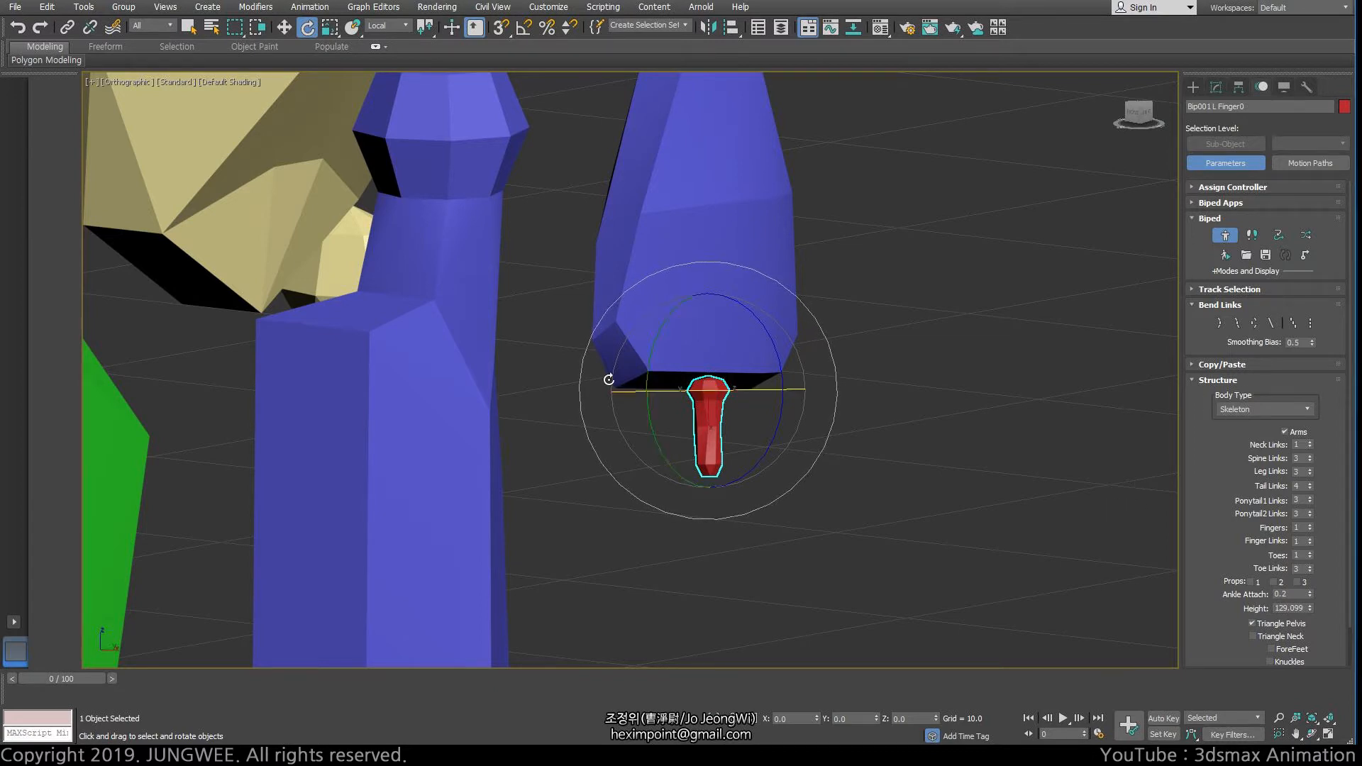
pyautogui.click(1309, 525)
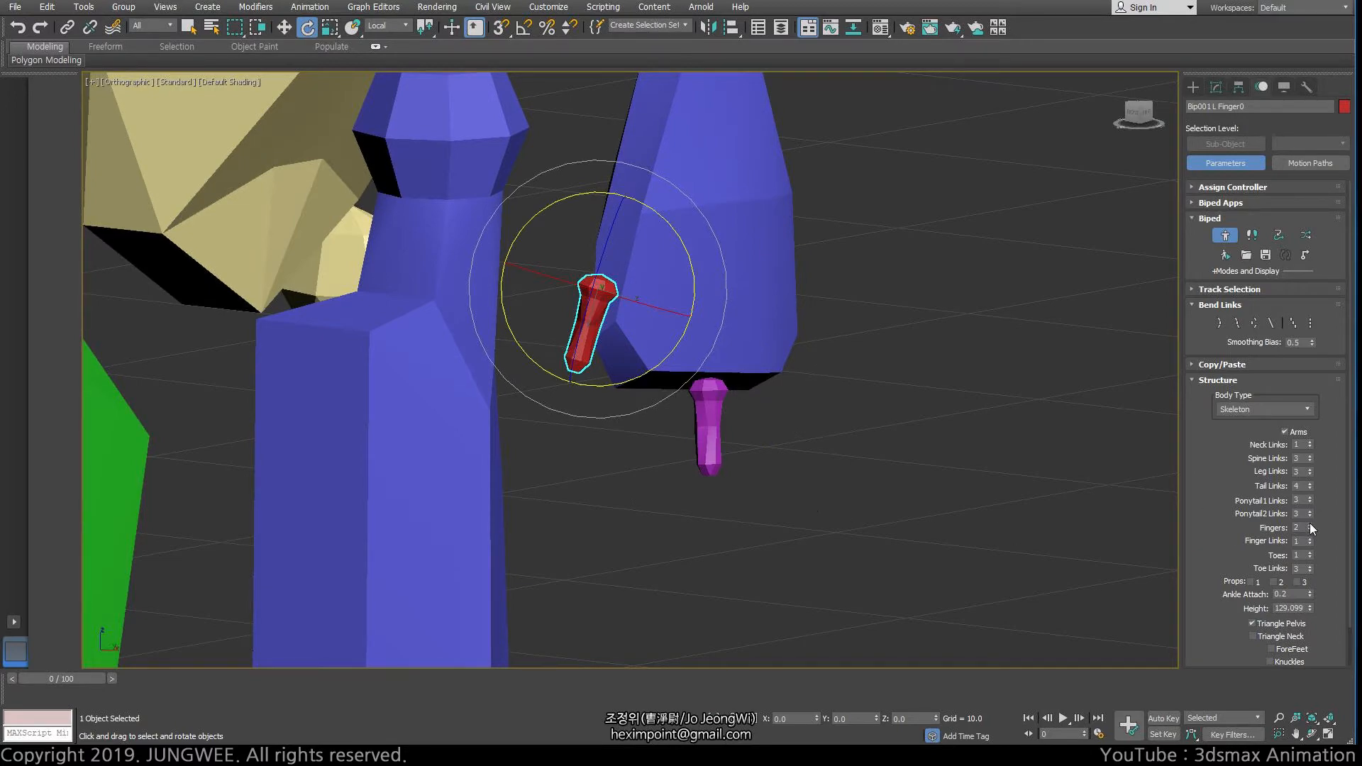
pyautogui.click(1309, 525)
pyautogui.click(1309, 525)
pyautogui.click(1309, 525)
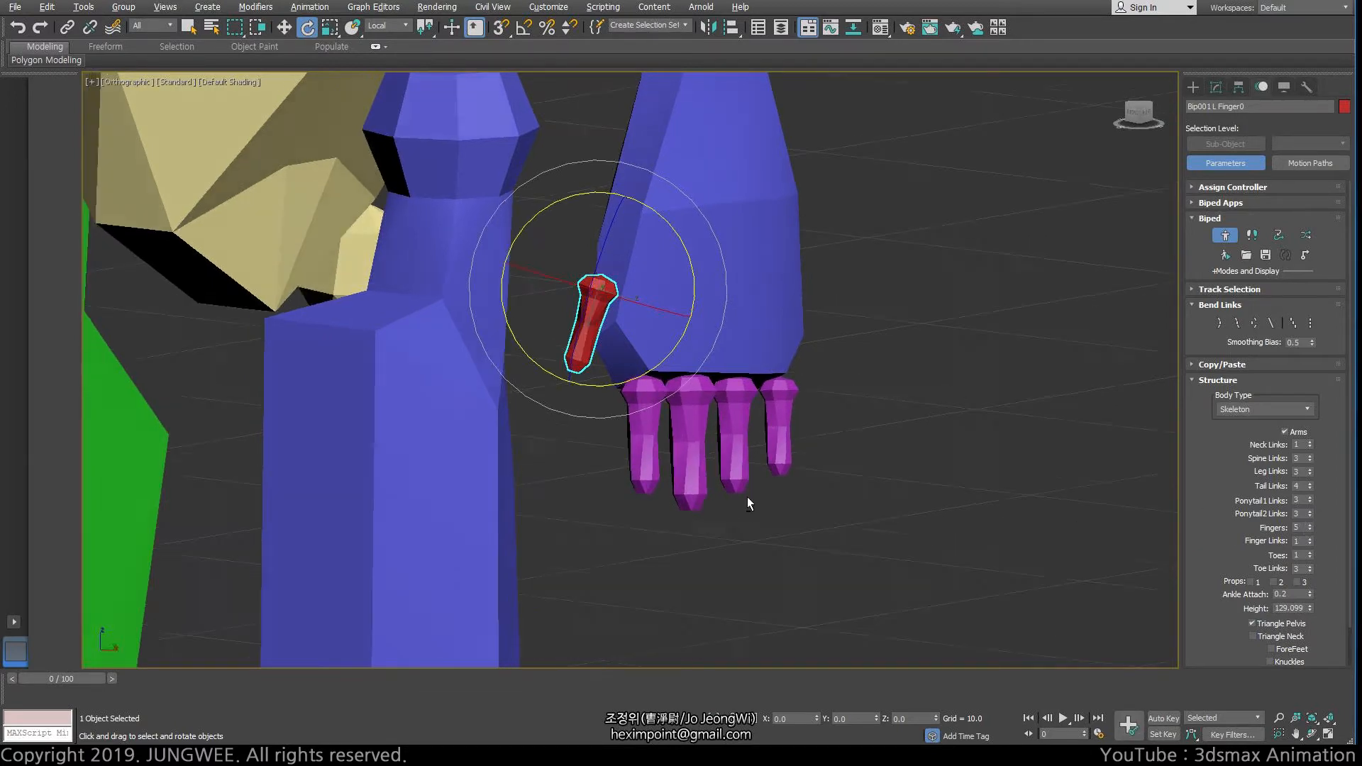
# - Set the biped's number of finger links to 3 and examine the hands
pyautogui.keyDown('alt'); pyautogui.moveTo(747, 496); pyautogui.dragTo(715, 499, button='middle'); pyautogui.keyUp('alt')
pyautogui.scroll(3, 715, 497)
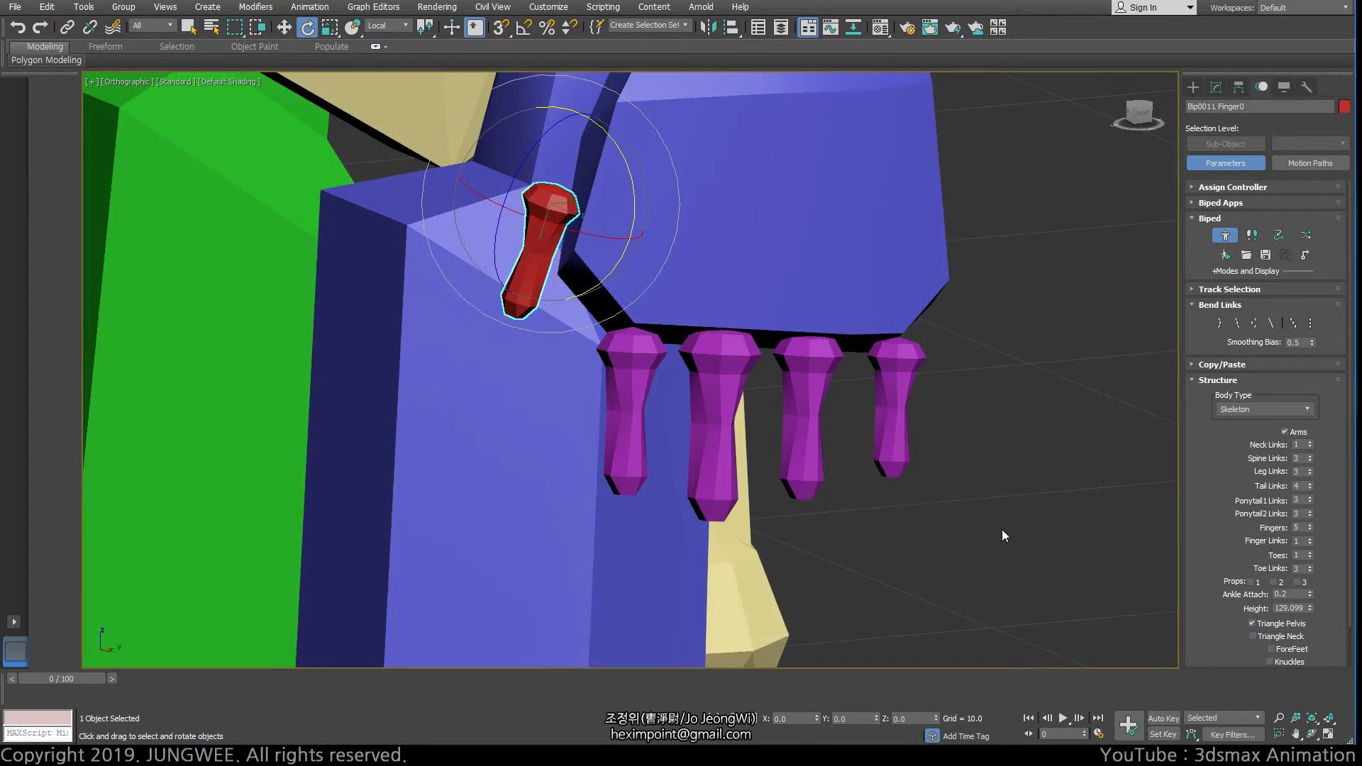
pyautogui.click(1309, 539)
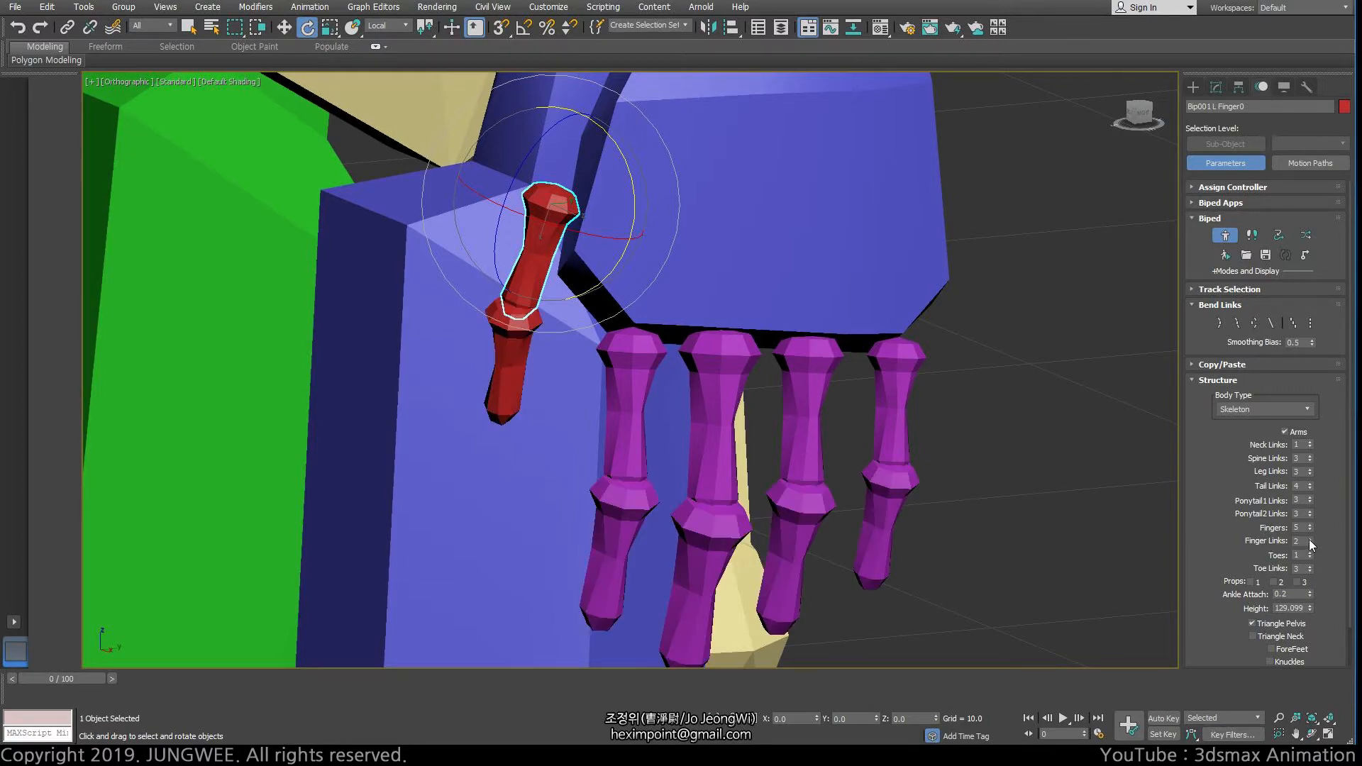
pyautogui.click(1310, 539)
pyautogui.scroll(-3, 795, 487)
pyautogui.keyDown('alt'); pyautogui.moveTo(779, 488); pyautogui.dragTo(605, 395, button='middle'); pyautogui.keyUp('alt')
pyautogui.scroll(3, 799, 471)
pyautogui.scroll(-3, 606, 395)
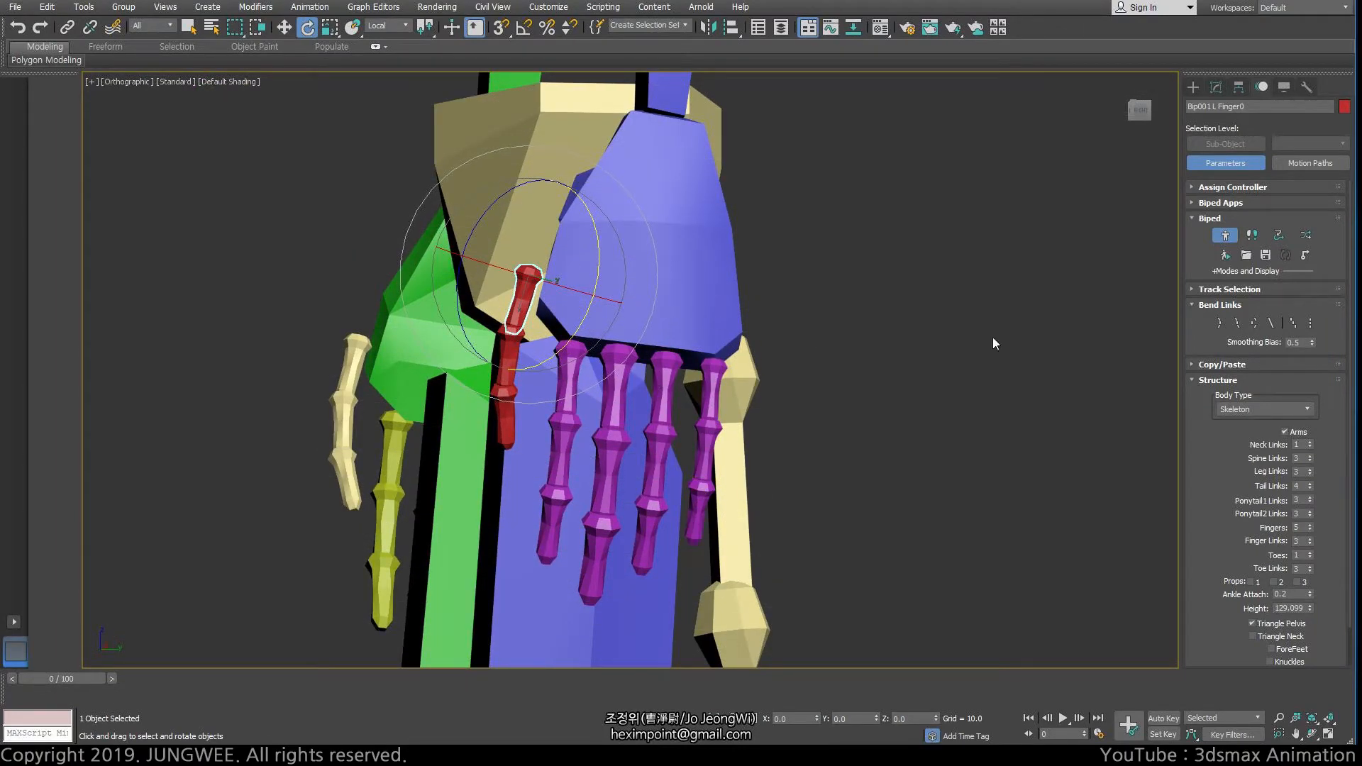
# - Select the left thumb's base bone and set the Move tool's reference coordinate system to Local
pyautogui.click(568, 383)
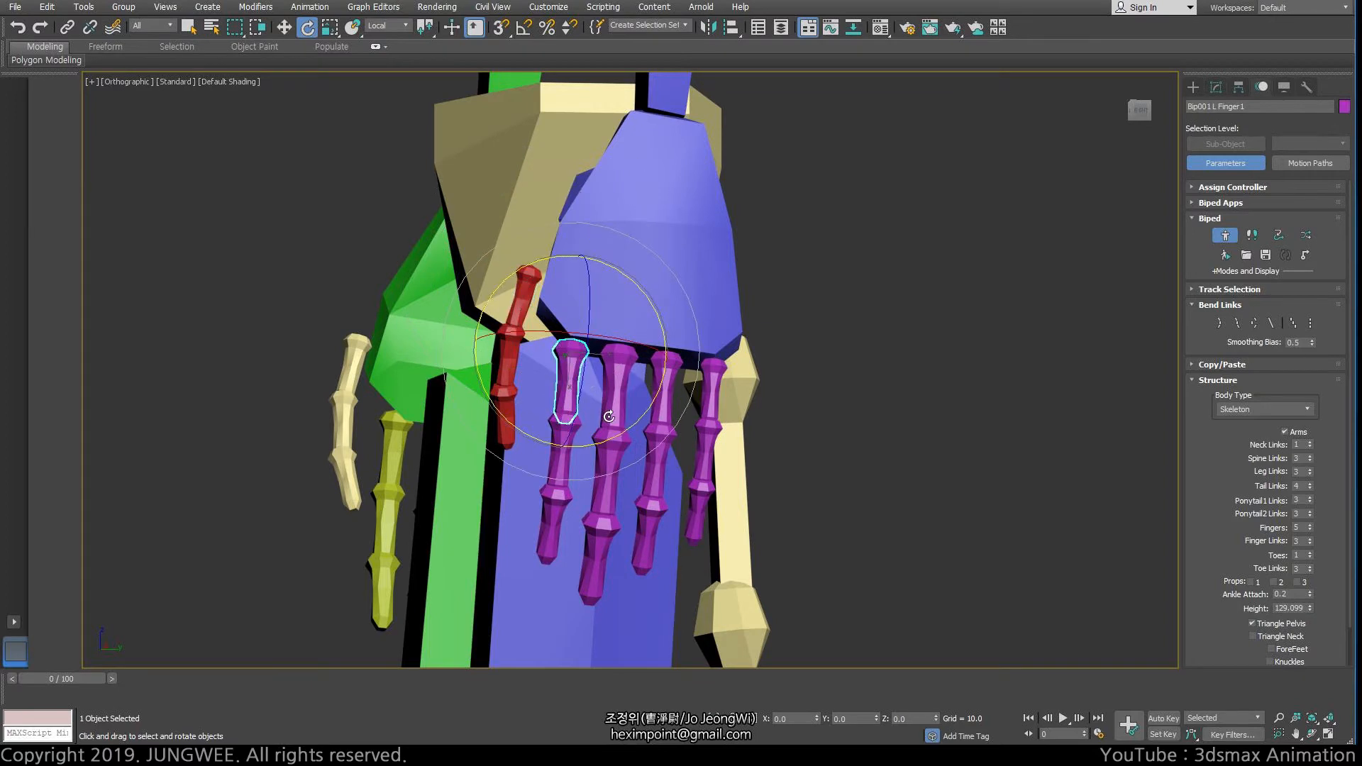
pyautogui.press('w')
pyautogui.click(523, 289)
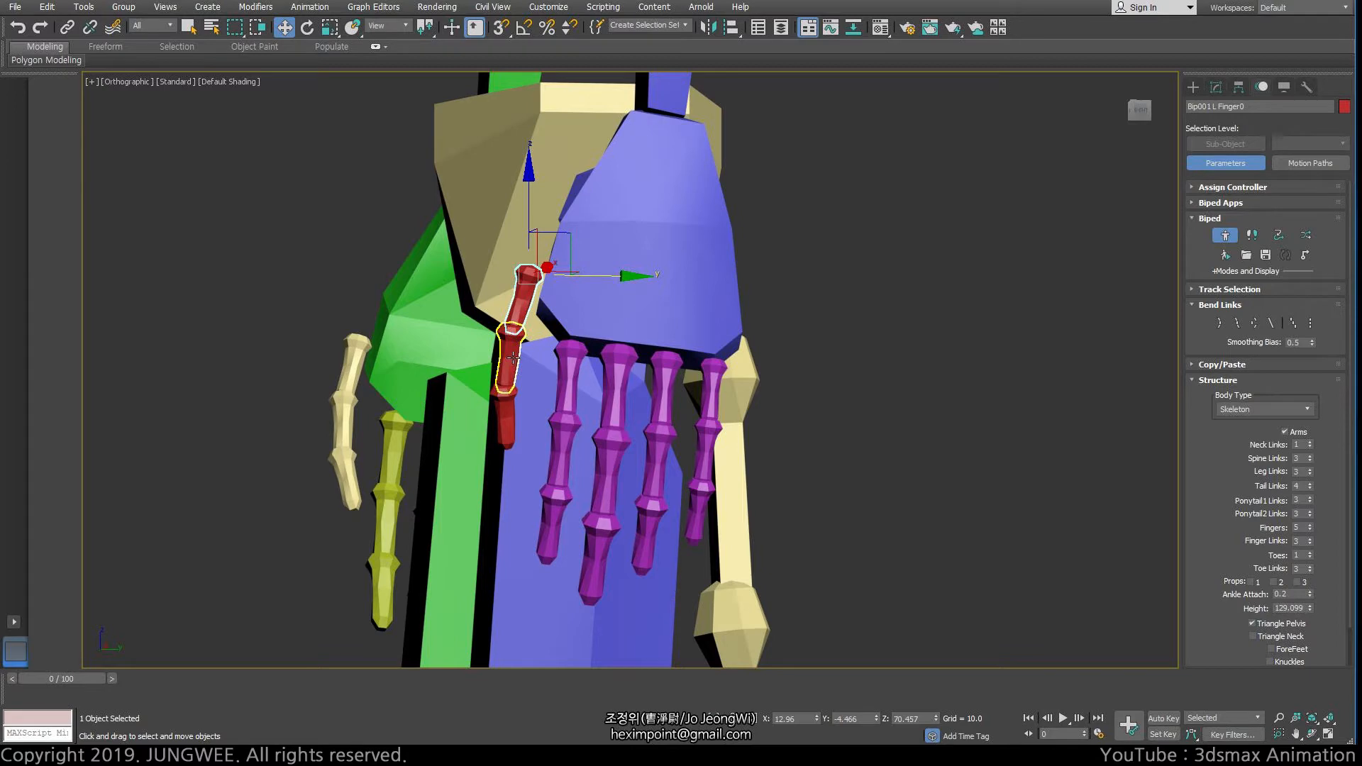
pyautogui.click(505, 407)
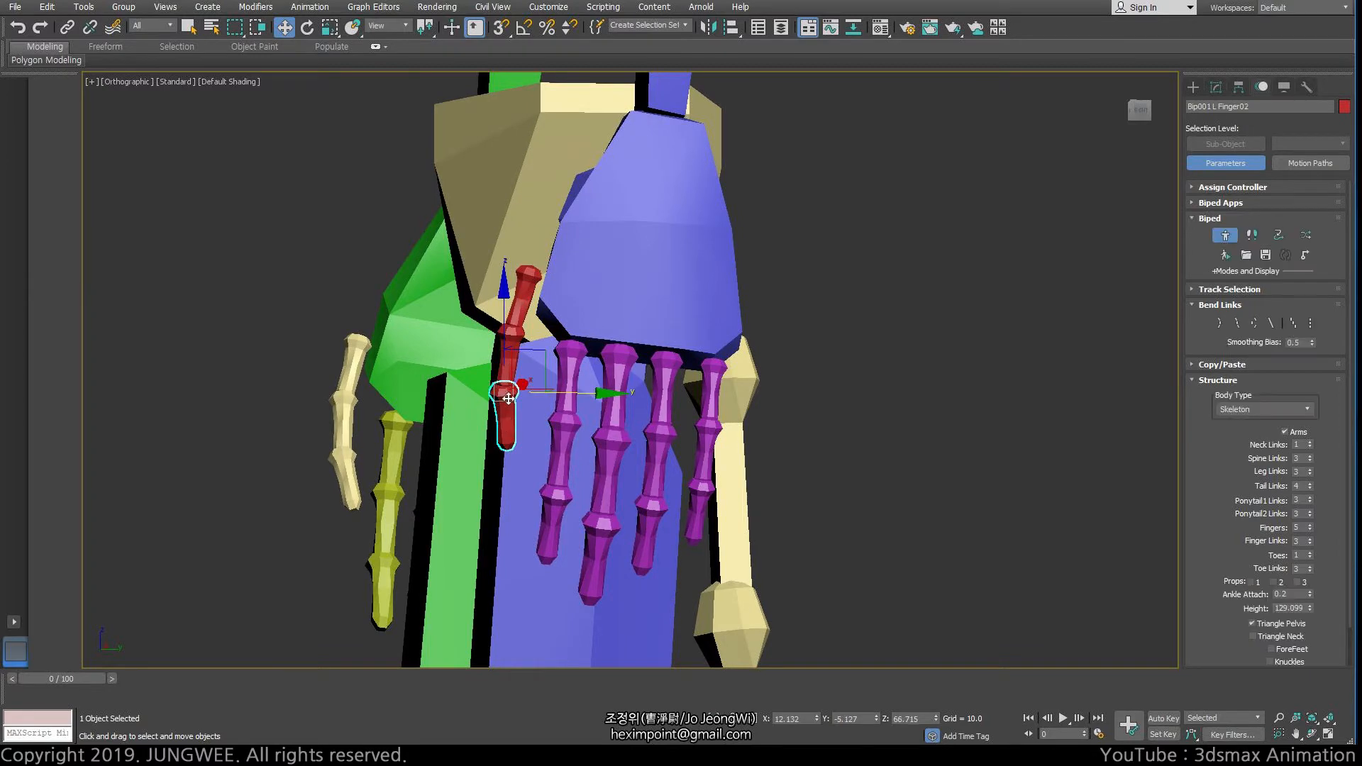
pyautogui.click(517, 297)
pyautogui.keyDown('alt'); pyautogui.moveTo(557, 288); pyautogui.dragTo(722, 429, button='middle'); pyautogui.keyUp('alt')
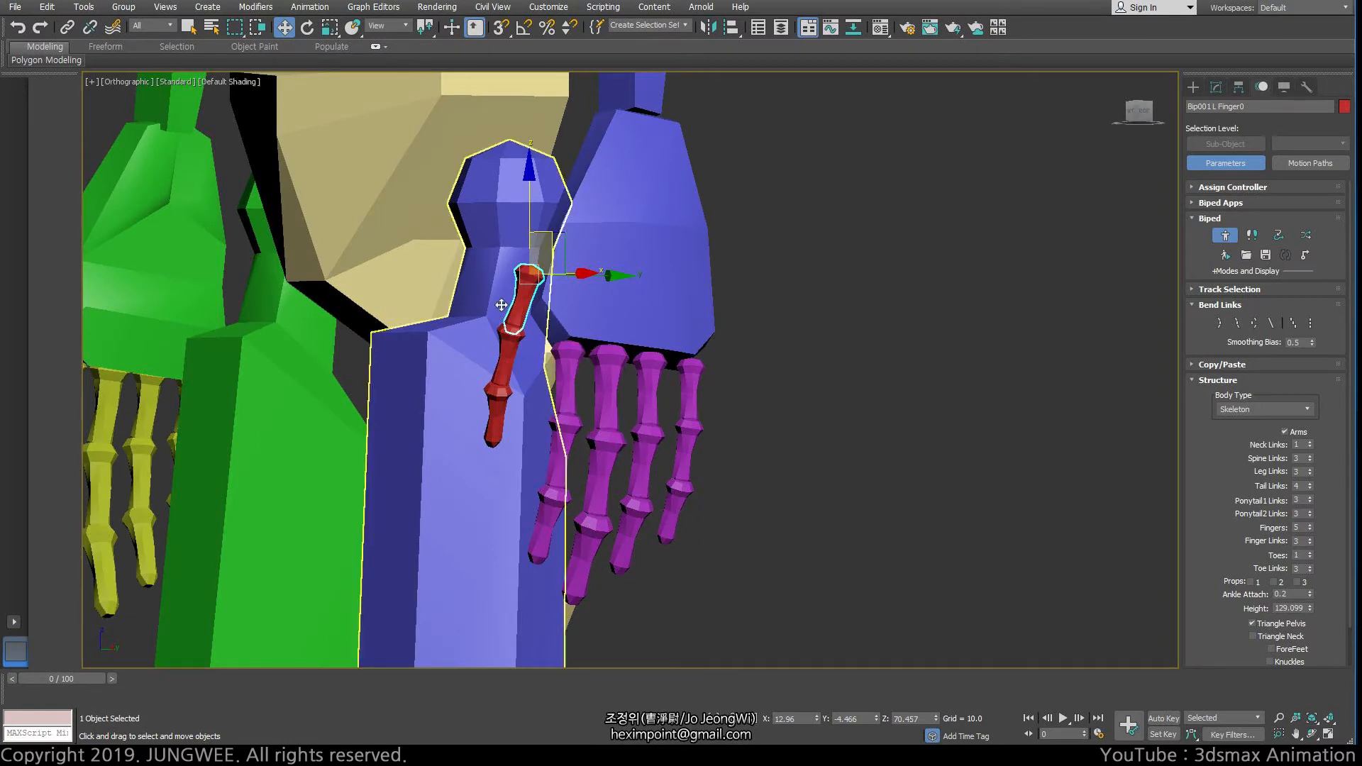
pyautogui.keyDown('alt'); pyautogui.moveTo(501, 305); pyautogui.dragTo(559, 344, button='middle'); pyautogui.keyUp('alt')
pyautogui.keyDown('alt'); pyautogui.rightClick(558, 344); pyautogui.keyUp('alt')
pyautogui.click(578, 305)
pyautogui.keyDown('alt'); pyautogui.moveTo(556, 294); pyautogui.dragTo(484, 296, button='middle'); pyautogui.keyUp('alt')
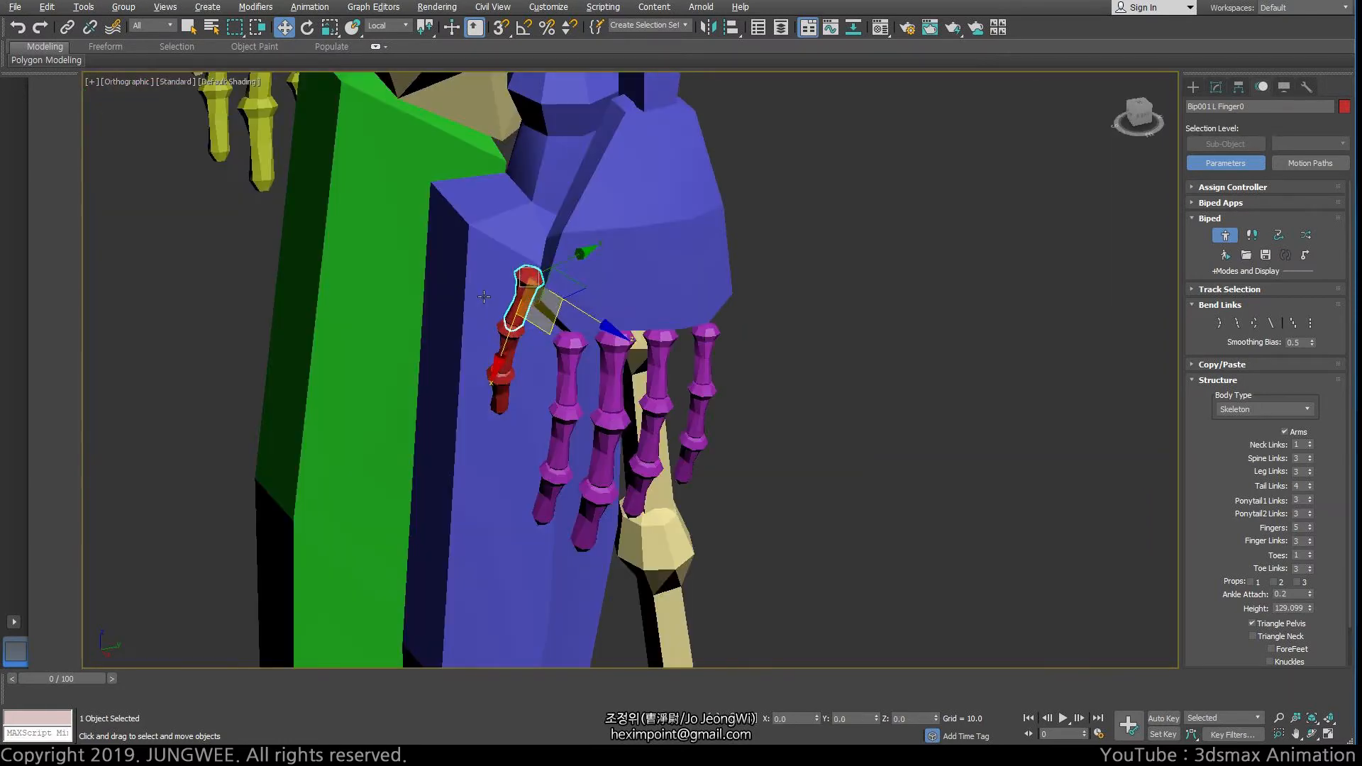
# - Move the left thumb's base bone to the edge of the palm and rotate it to angle the thumb away from the fingers
pyautogui.moveTo(573, 261); pyautogui.dragTo(648, 227)
pyautogui.press('e')
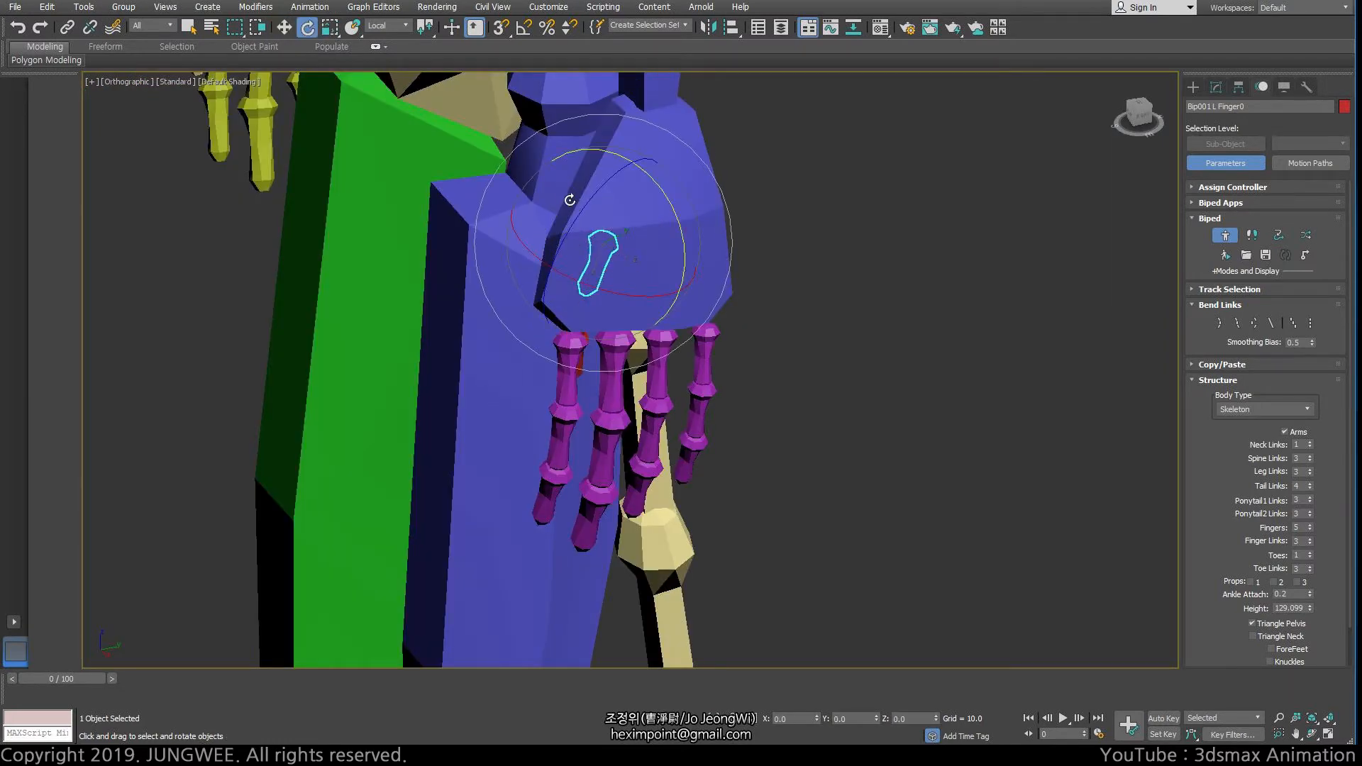
pyautogui.moveTo(570, 200); pyautogui.dragTo(630, 149)
pyautogui.press('w')
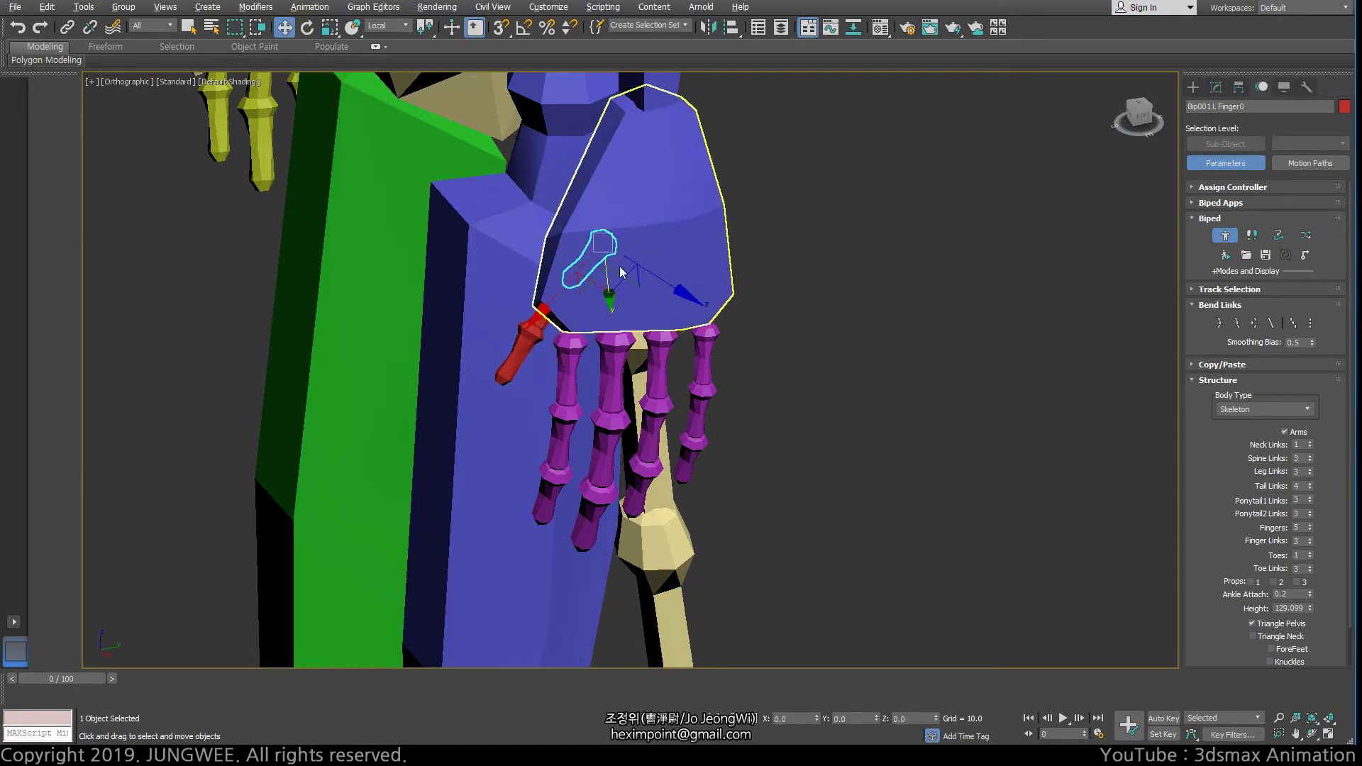
pyautogui.moveTo(620, 272); pyautogui.dragTo(532, 325)
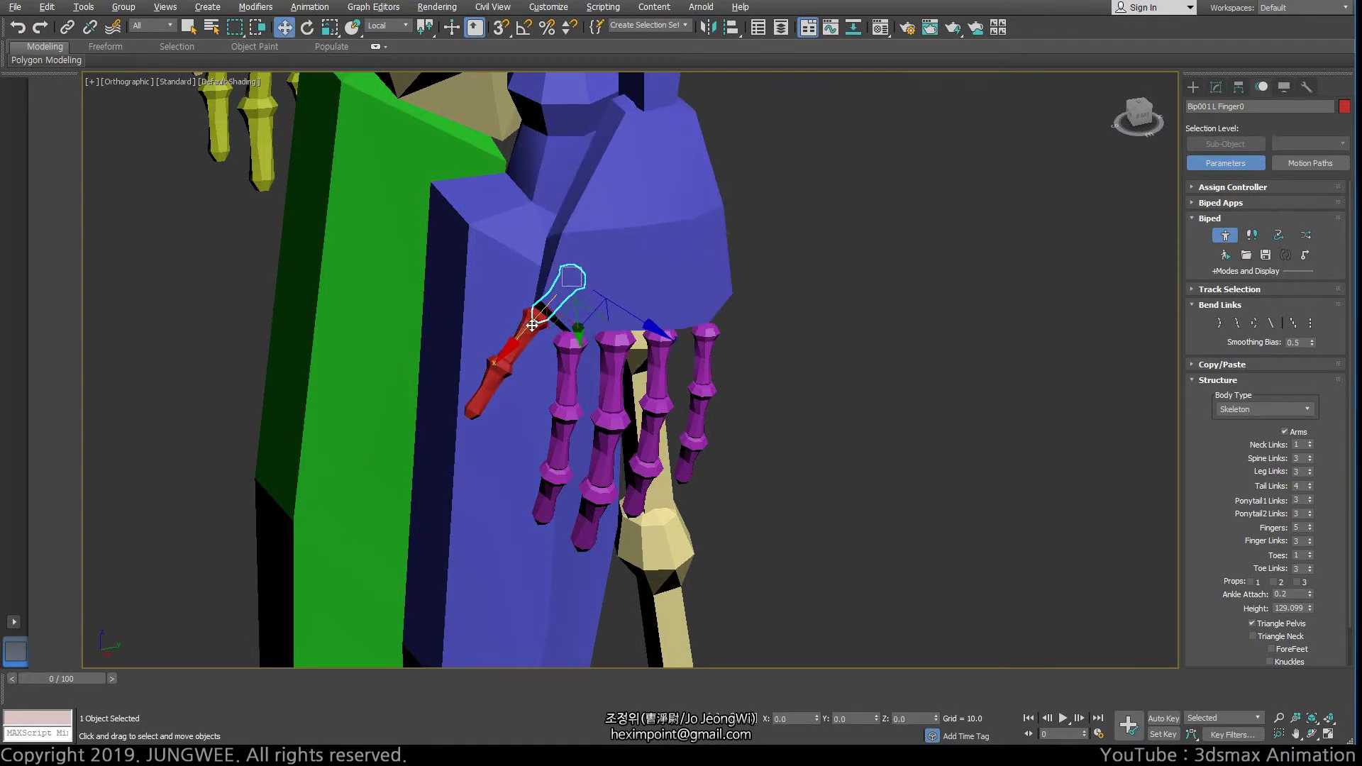
# - Rotate the left thumb's base bone about its local axes to swing the thumb away from the palm
pyautogui.keyDown('alt'); pyautogui.moveTo(561, 316); pyautogui.dragTo(724, 372, button='middle'); pyautogui.keyUp('alt')
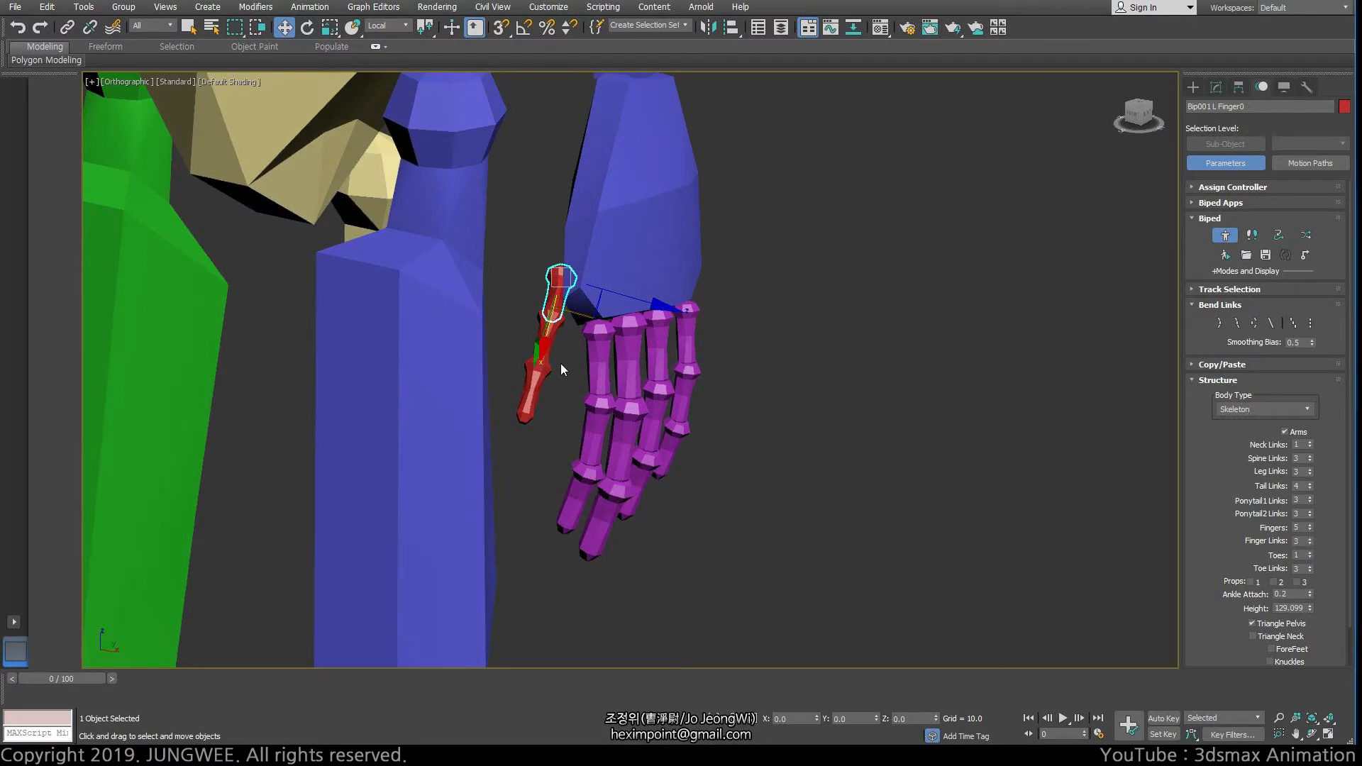
pyautogui.keyDown('alt'); pyautogui.moveTo(603, 400); pyautogui.dragTo(616, 352, button='middle'); pyautogui.keyUp('alt')
pyautogui.press('e')
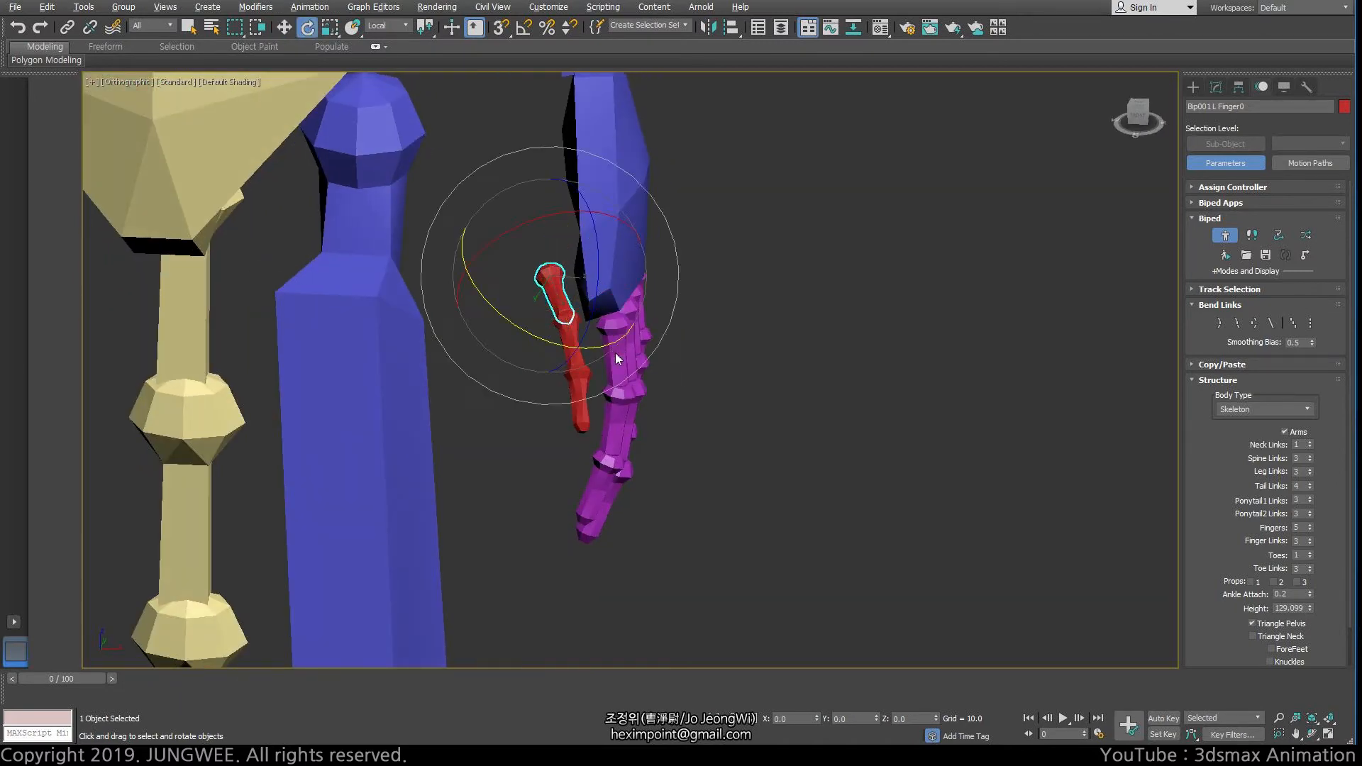
pyautogui.keyDown('alt'); pyautogui.rightClick(615, 352); pyautogui.keyUp('alt')
pyautogui.click(632, 335)
pyautogui.moveTo(595, 305); pyautogui.dragTo(573, 266)
pyautogui.press('w')
# - Set the move coordinates to Local and shift the left thumb's base bone against the side of the hand
pyautogui.keyDown('alt'); pyautogui.rightClick(565, 266); pyautogui.keyUp('alt')
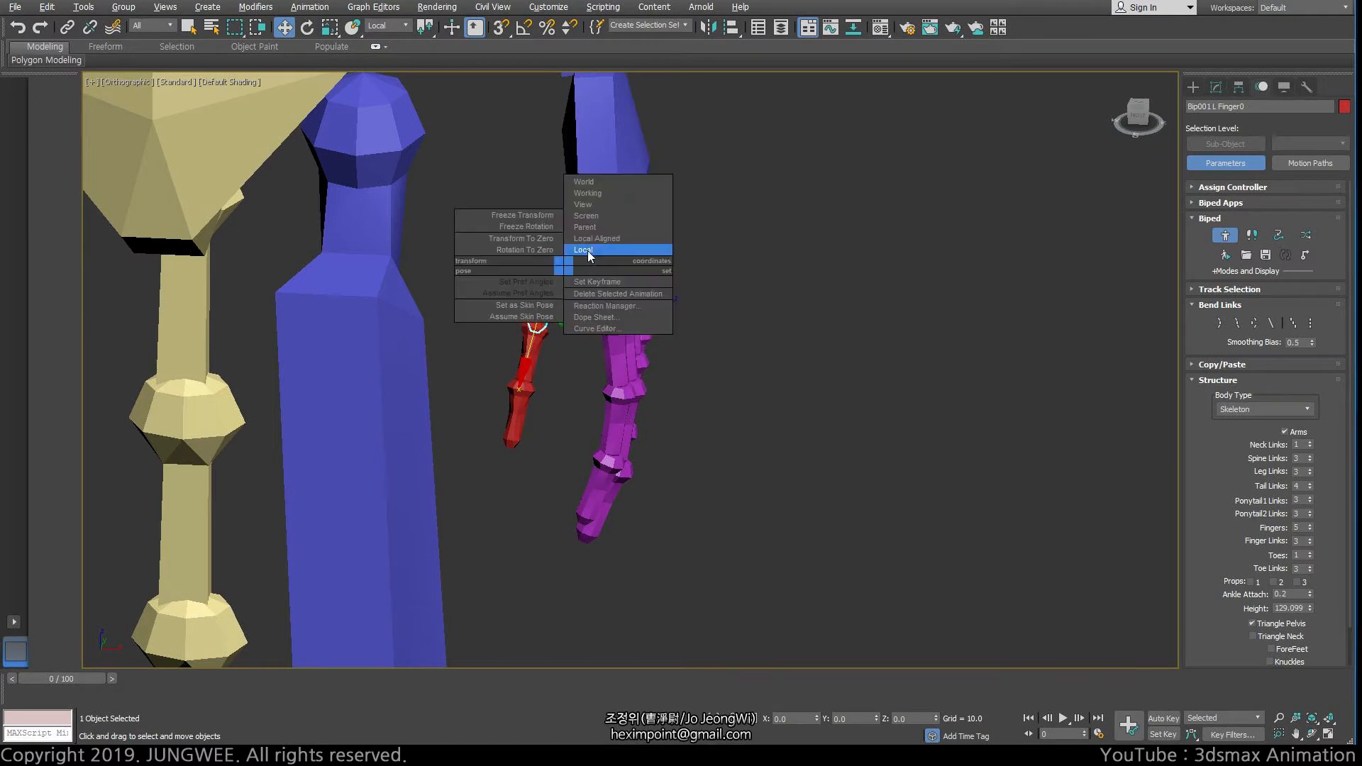
pyautogui.click(590, 247)
pyautogui.moveTo(648, 297); pyautogui.dragTo(666, 303)
pyautogui.keyDown('alt'); pyautogui.moveTo(666, 302); pyautogui.dragTo(576, 312, button='middle'); pyautogui.keyUp('alt')
pyautogui.moveTo(633, 342); pyautogui.dragTo(605, 310)
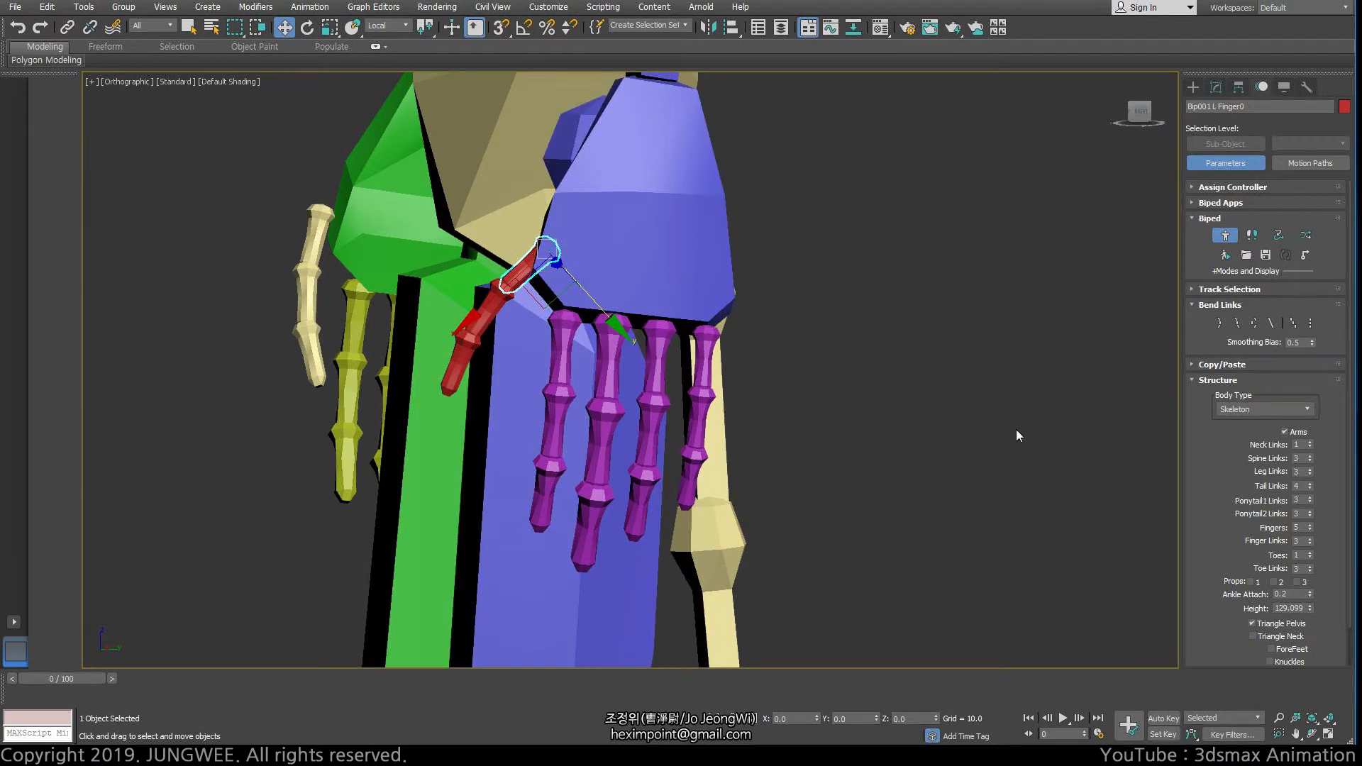
# - Select the biped's left hand and enable Knuckles in its structure settings
pyautogui.moveTo(1223, 564); pyautogui.dragTo(1210, 520)
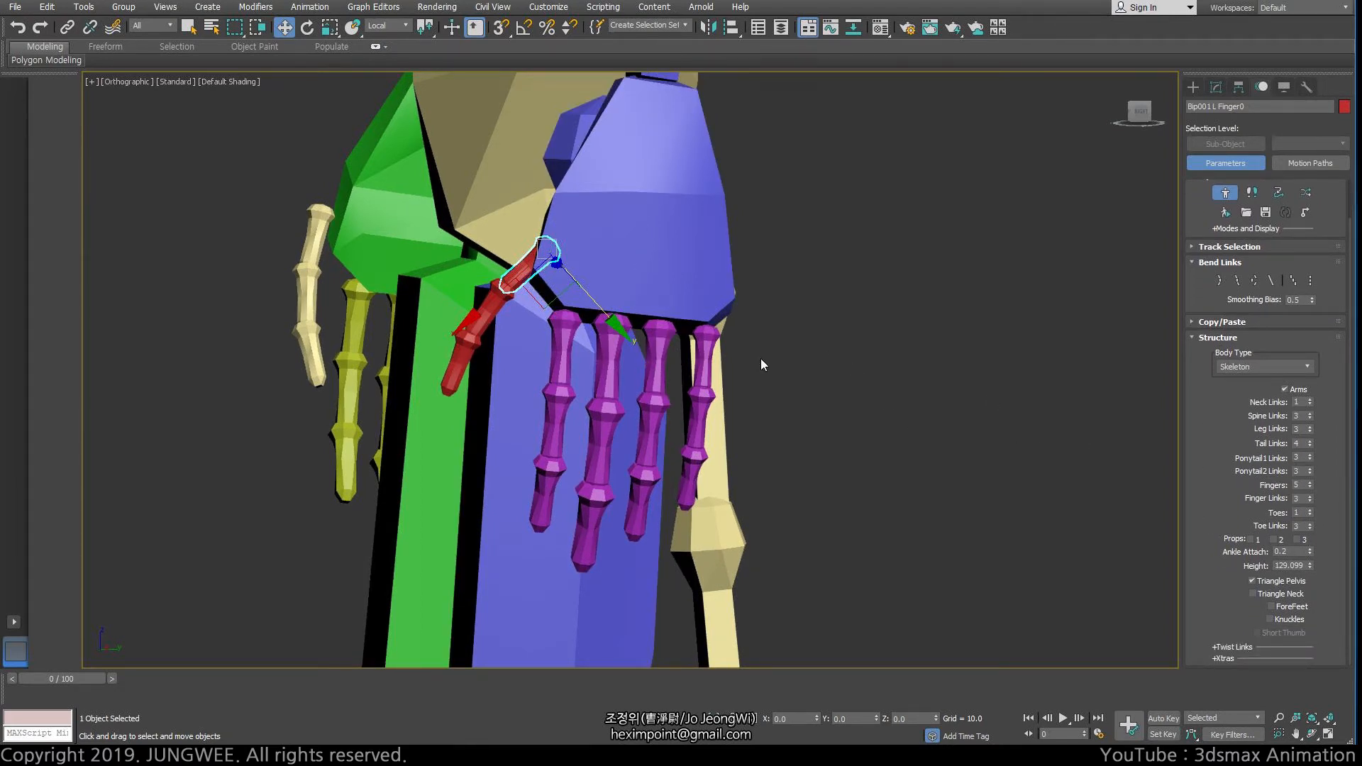
pyautogui.click(712, 283)
pyautogui.press('z')
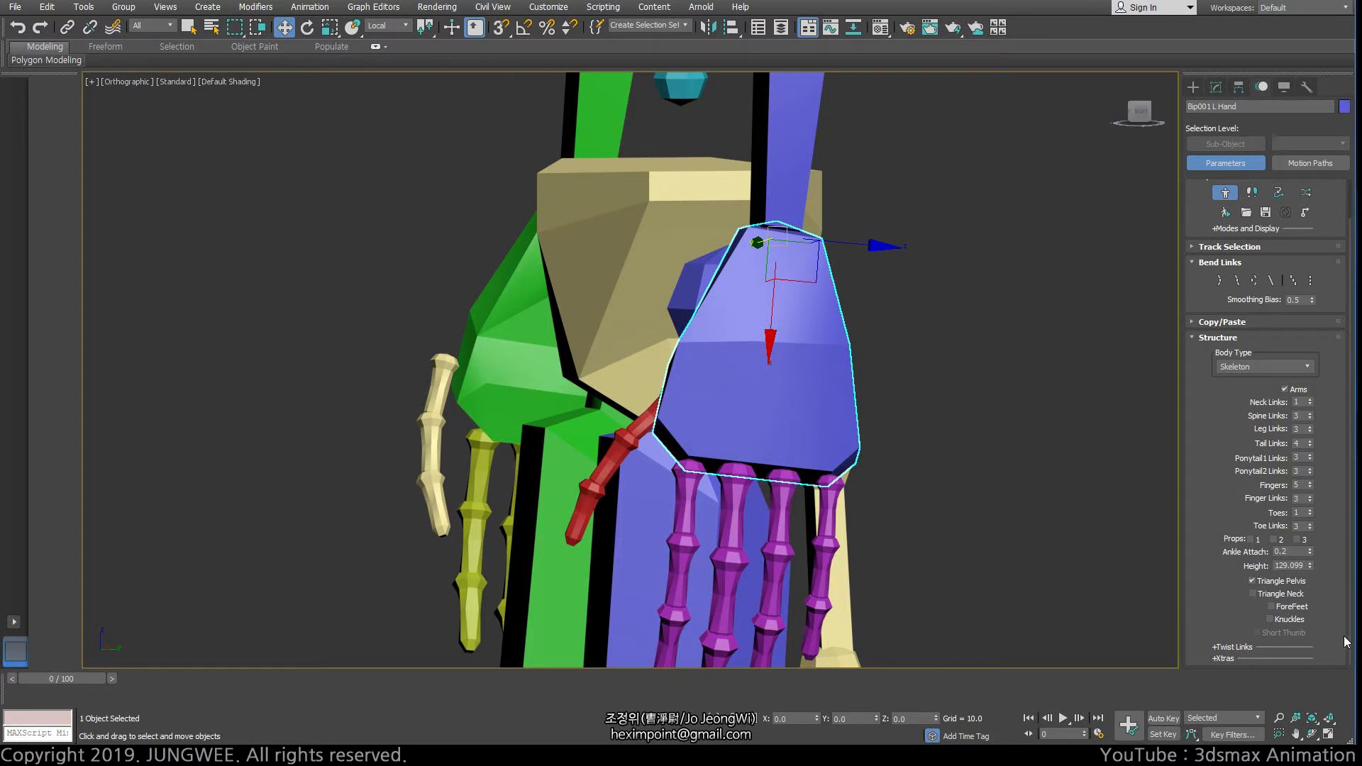
pyautogui.click(1270, 620)
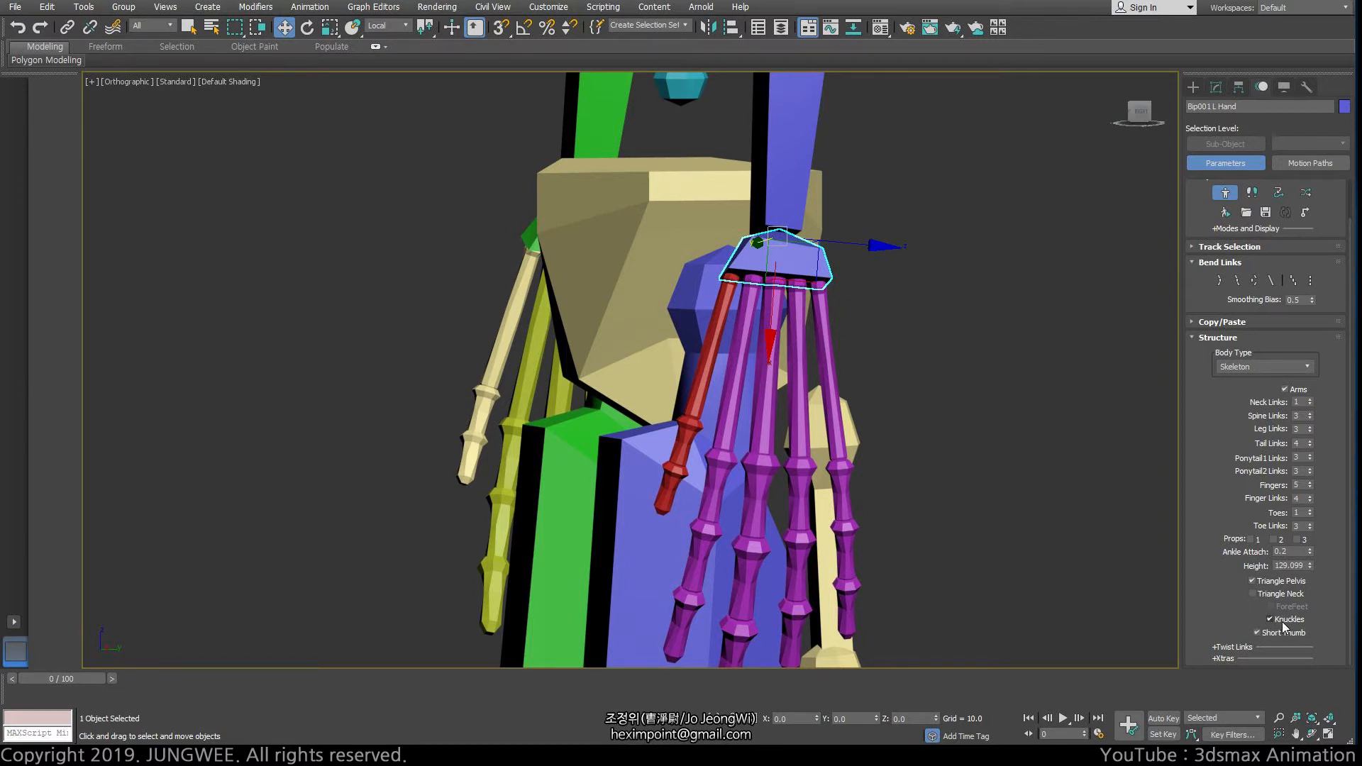
# - Inspect the left hand's long knuckle bones by selecting the middle, ring and little finger's base bones in turn
pyautogui.click(762, 424)
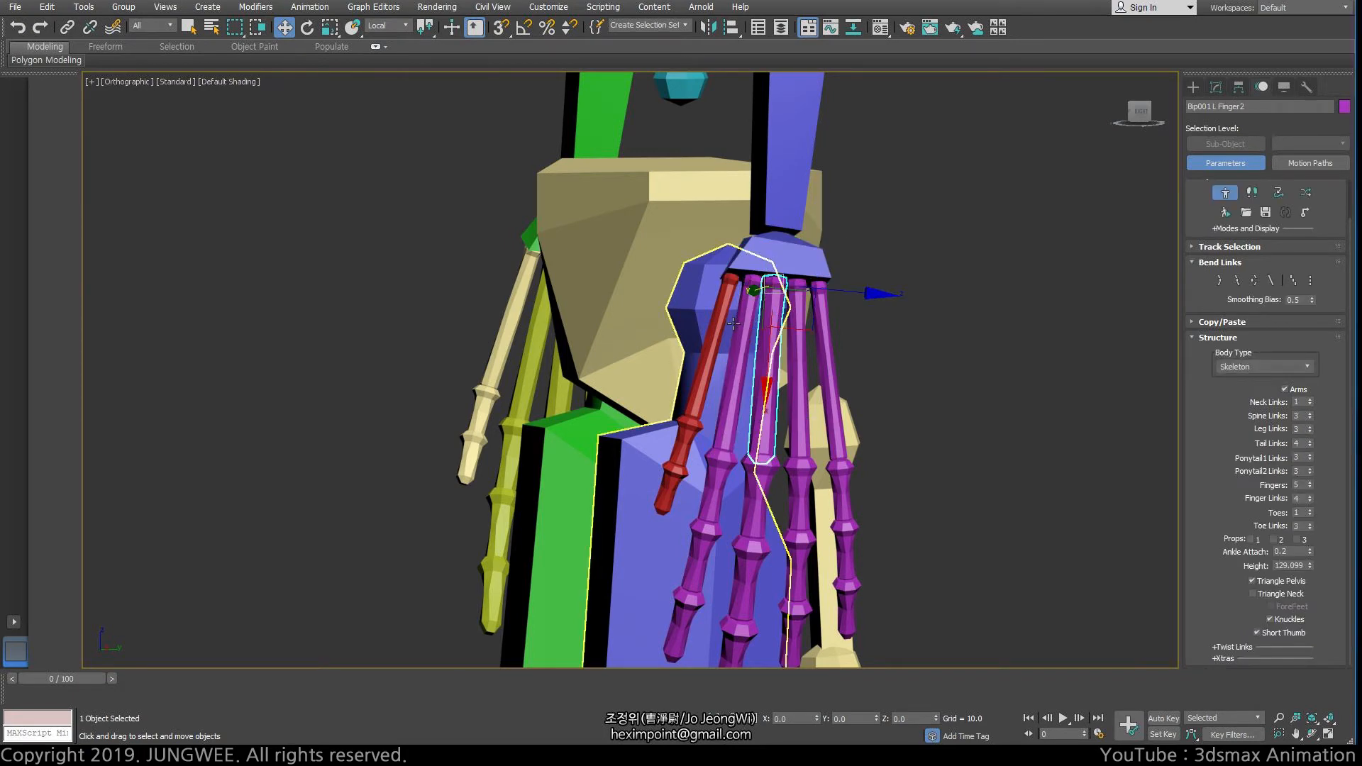
pyautogui.click(797, 397)
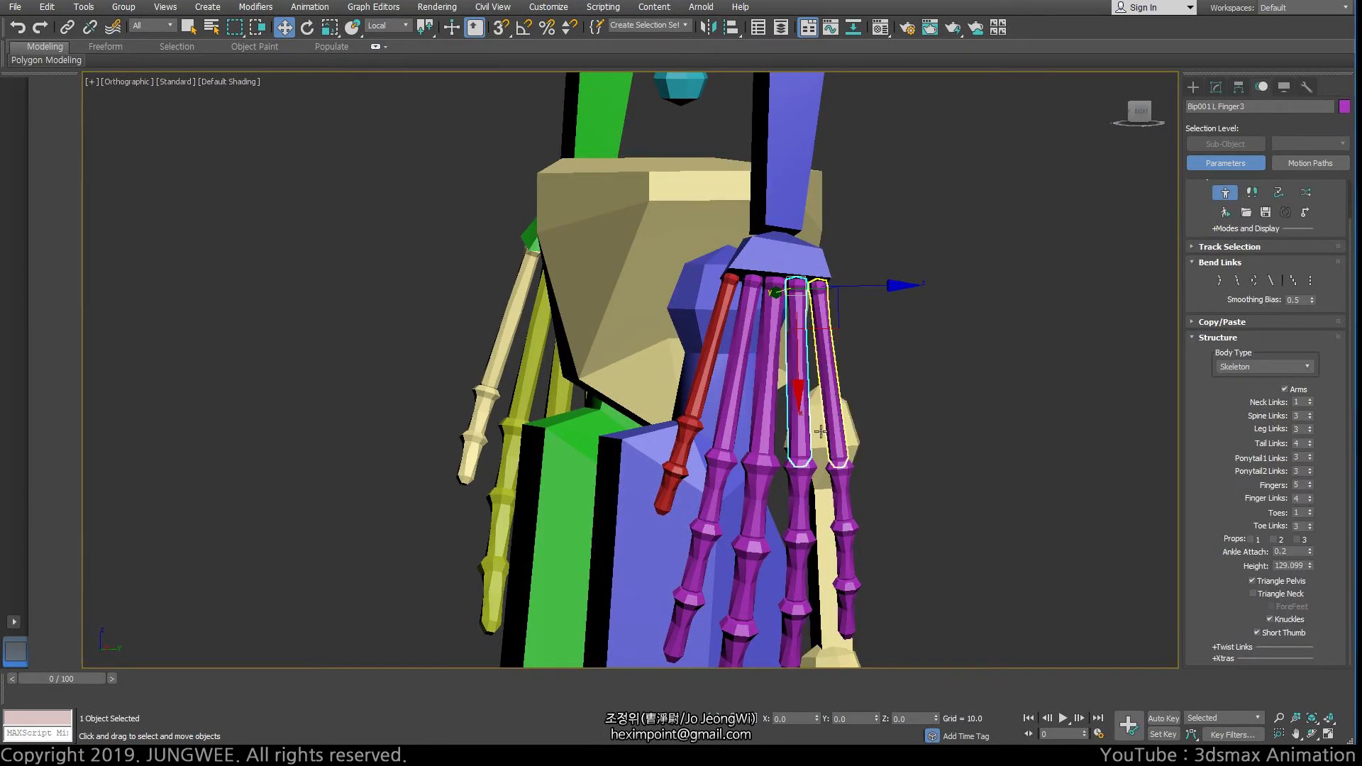
pyautogui.keyDown('alt'); pyautogui.moveTo(869, 439); pyautogui.dragTo(856, 428, button='middle'); pyautogui.keyUp('alt')
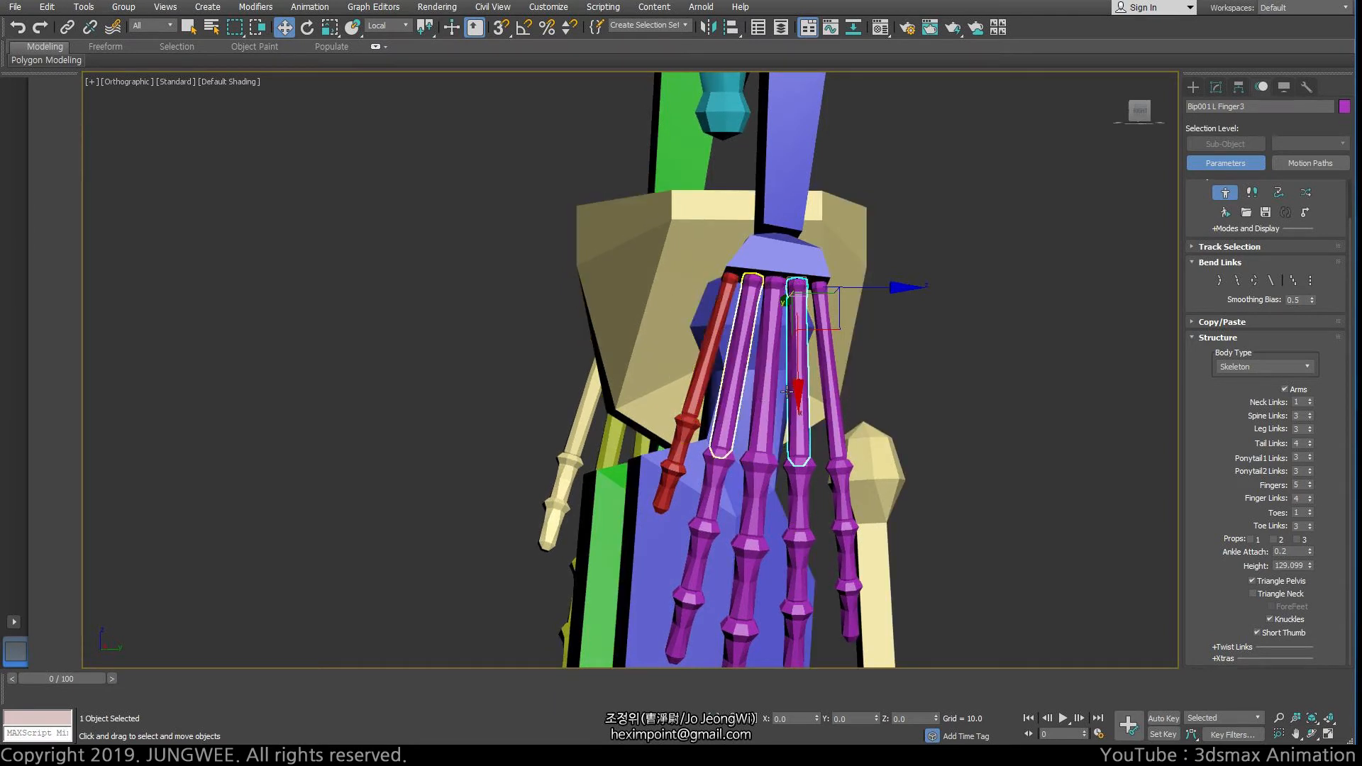
pyautogui.click(835, 375)
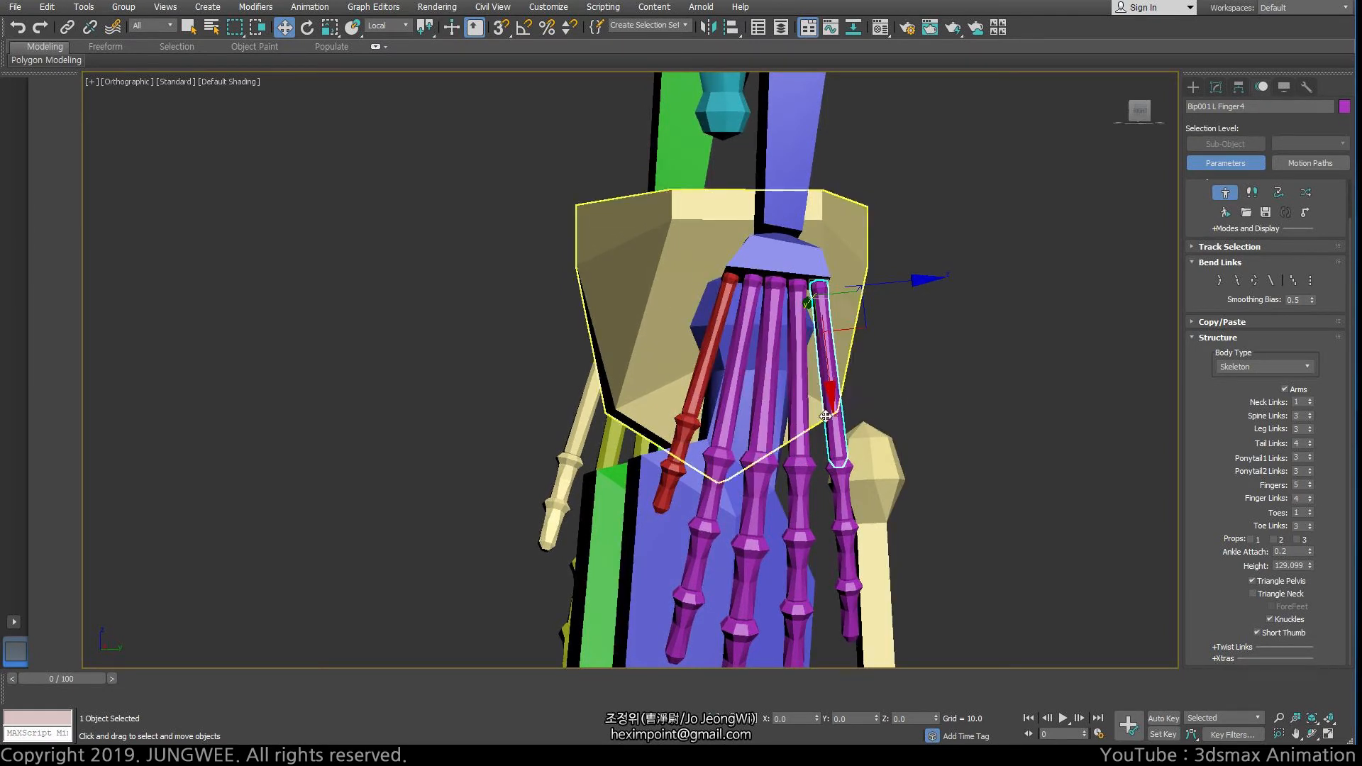
# - Try rotating the base bones of the left hand's little and ring fingers
pyautogui.press('e')
pyautogui.moveTo(764, 369)
pyautogui.mouseDown()
pyautogui.moveTo(805, 399)
pyautogui.moveTo(783, 378)
pyautogui.mouseUp()
pyautogui.rightClick(804, 399)
pyautogui.click(804, 399)
pyautogui.rightClick(782, 378)
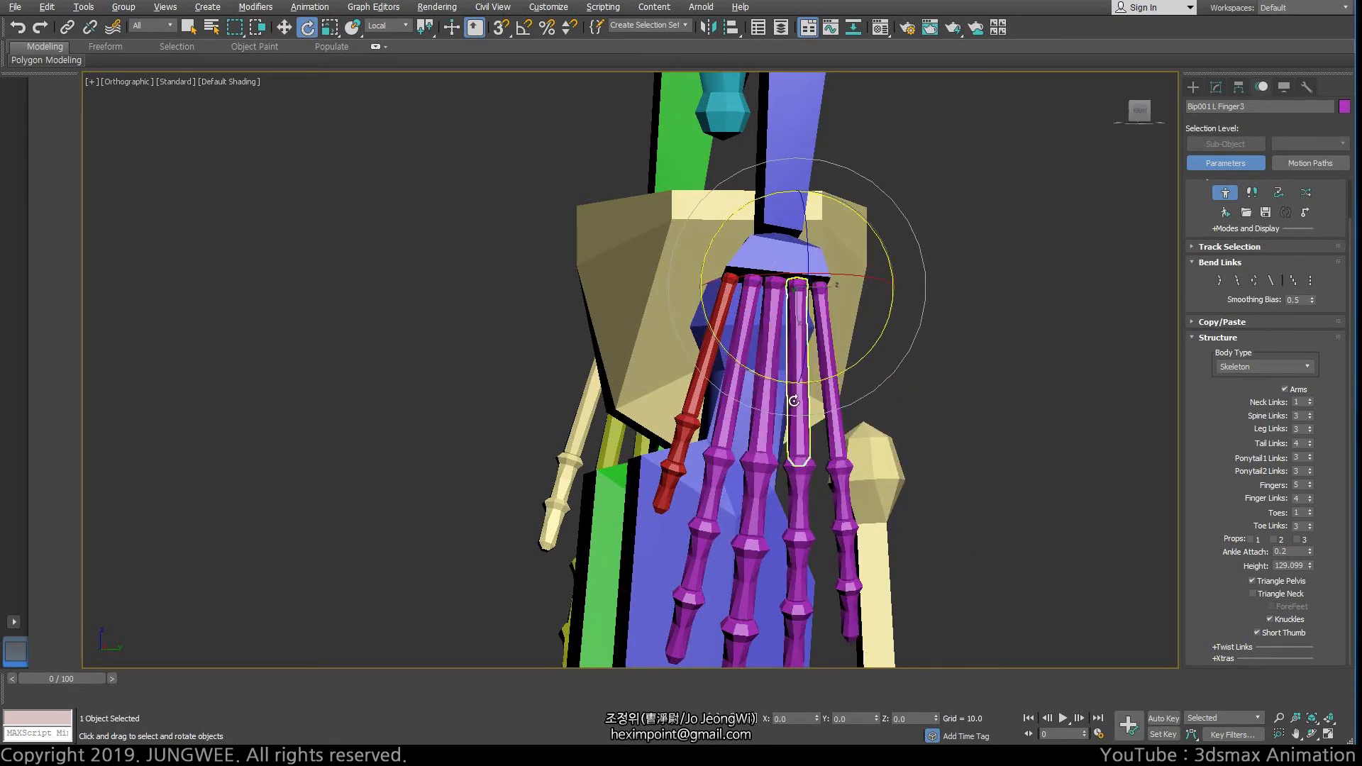
pyautogui.keyDown('alt'); pyautogui.moveTo(790, 390); pyautogui.dragTo(833, 405, button='middle'); pyautogui.keyUp('alt')
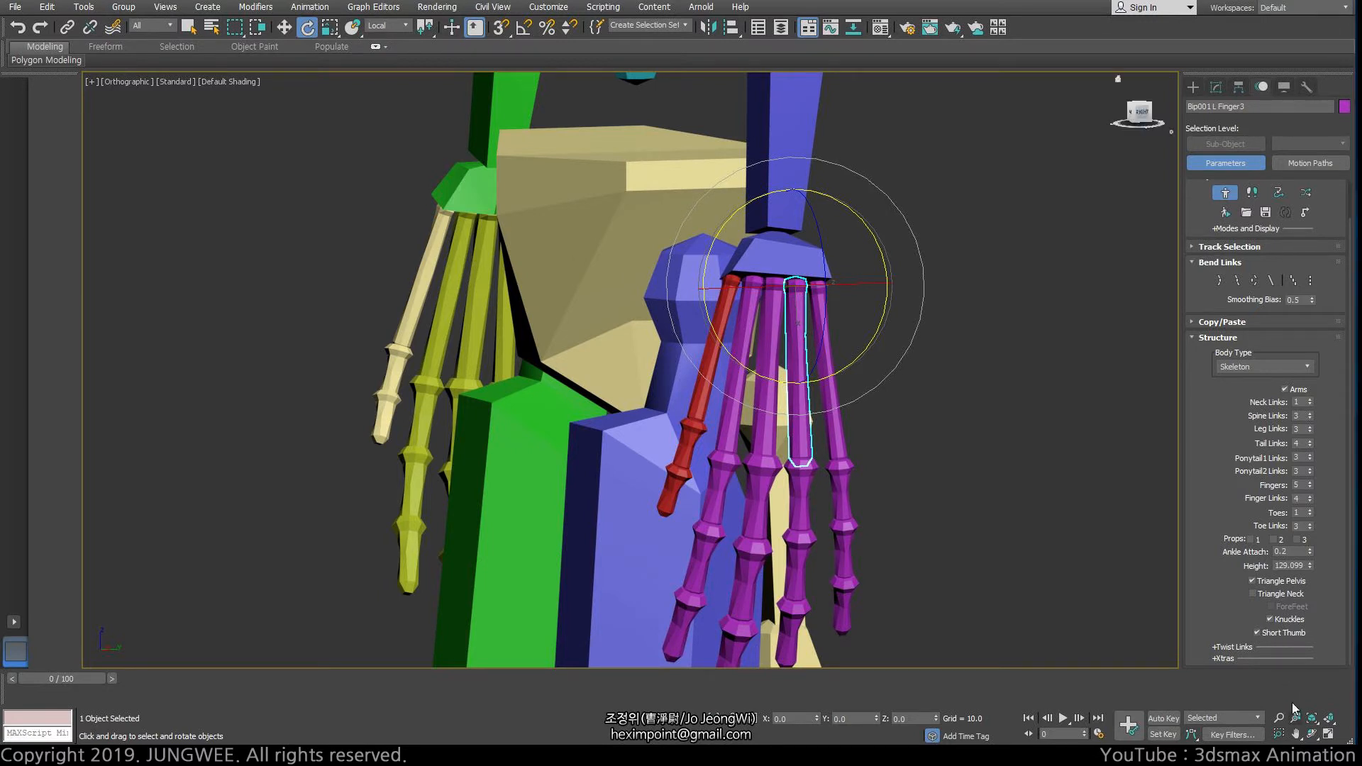
# - Disable Short Thumb to compare the thumb's link structure, and enable it again
pyautogui.click(1253, 632)
pyautogui.click(1257, 632)
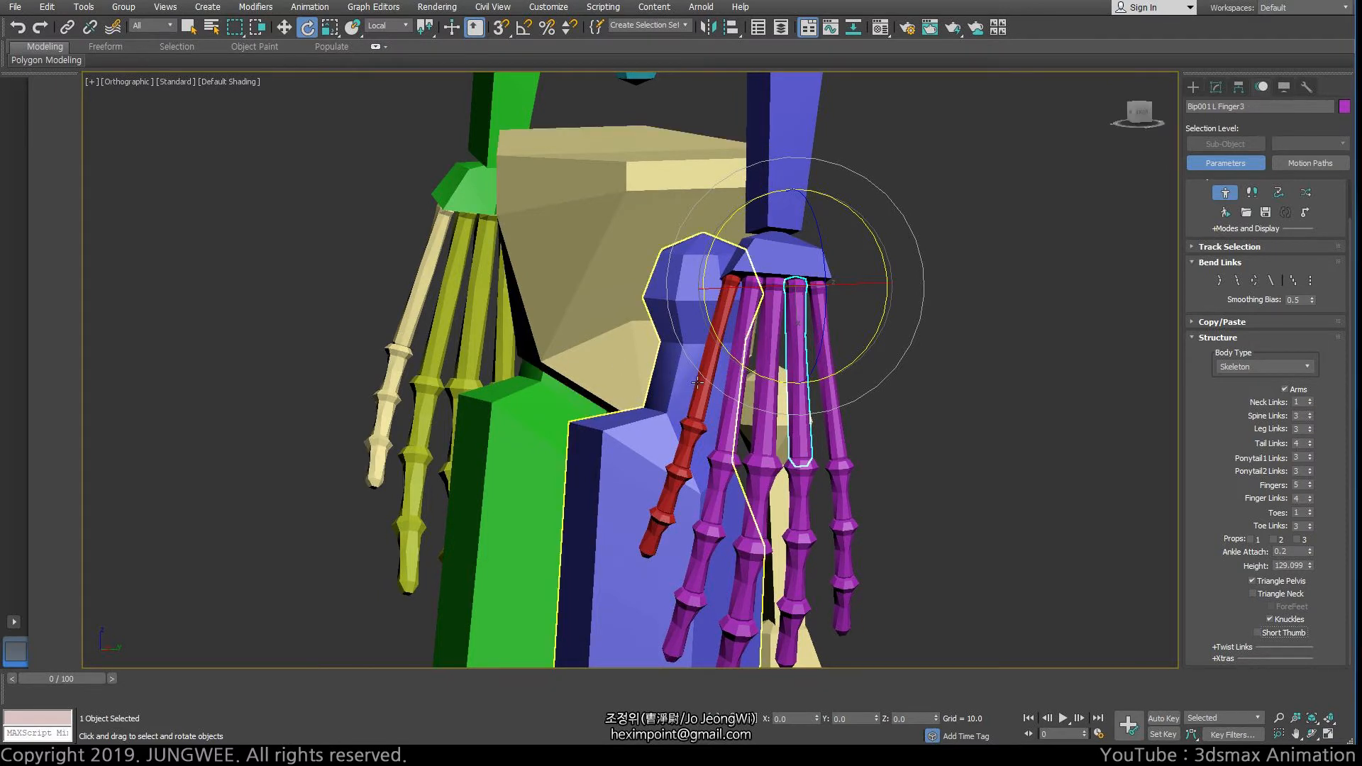
pyautogui.click(1259, 634)
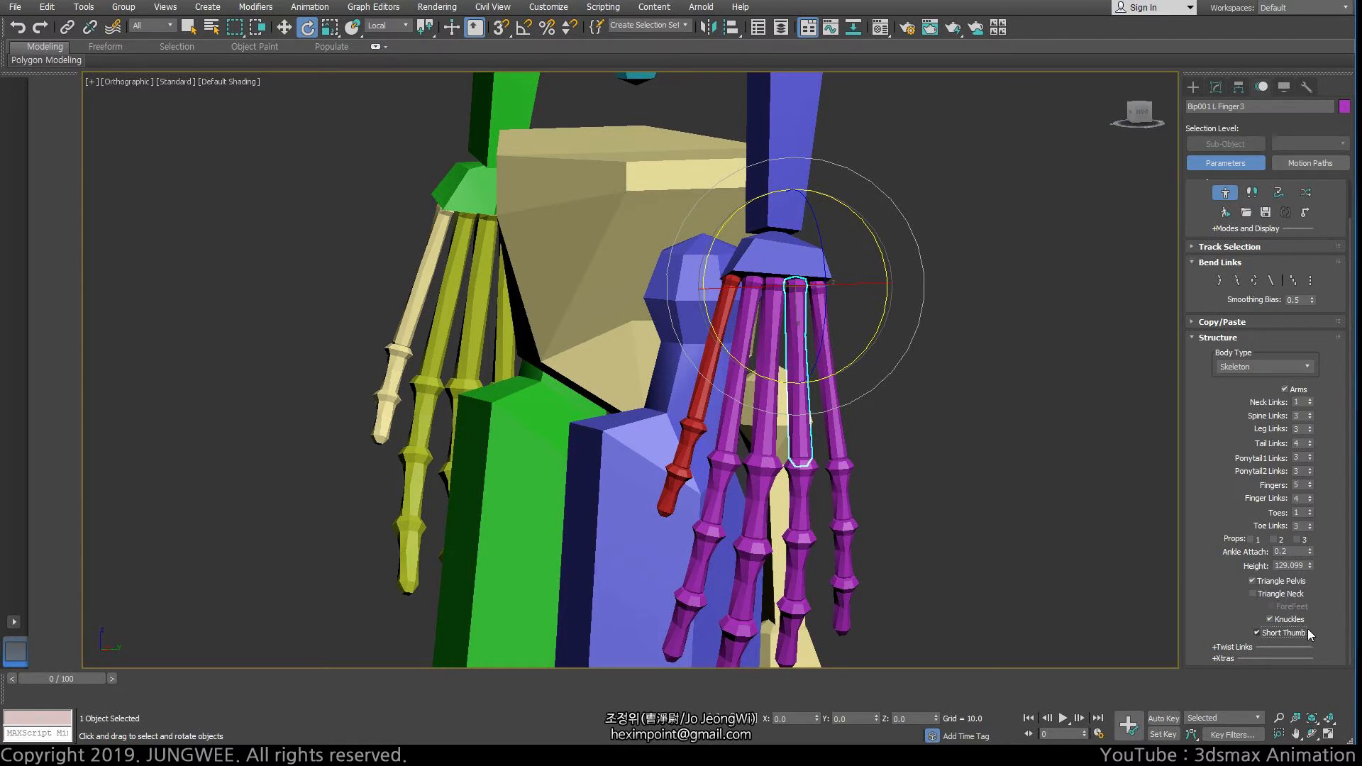
# - Disable Knuckles to compare the hand structures, and enable it again
pyautogui.click(1269, 620)
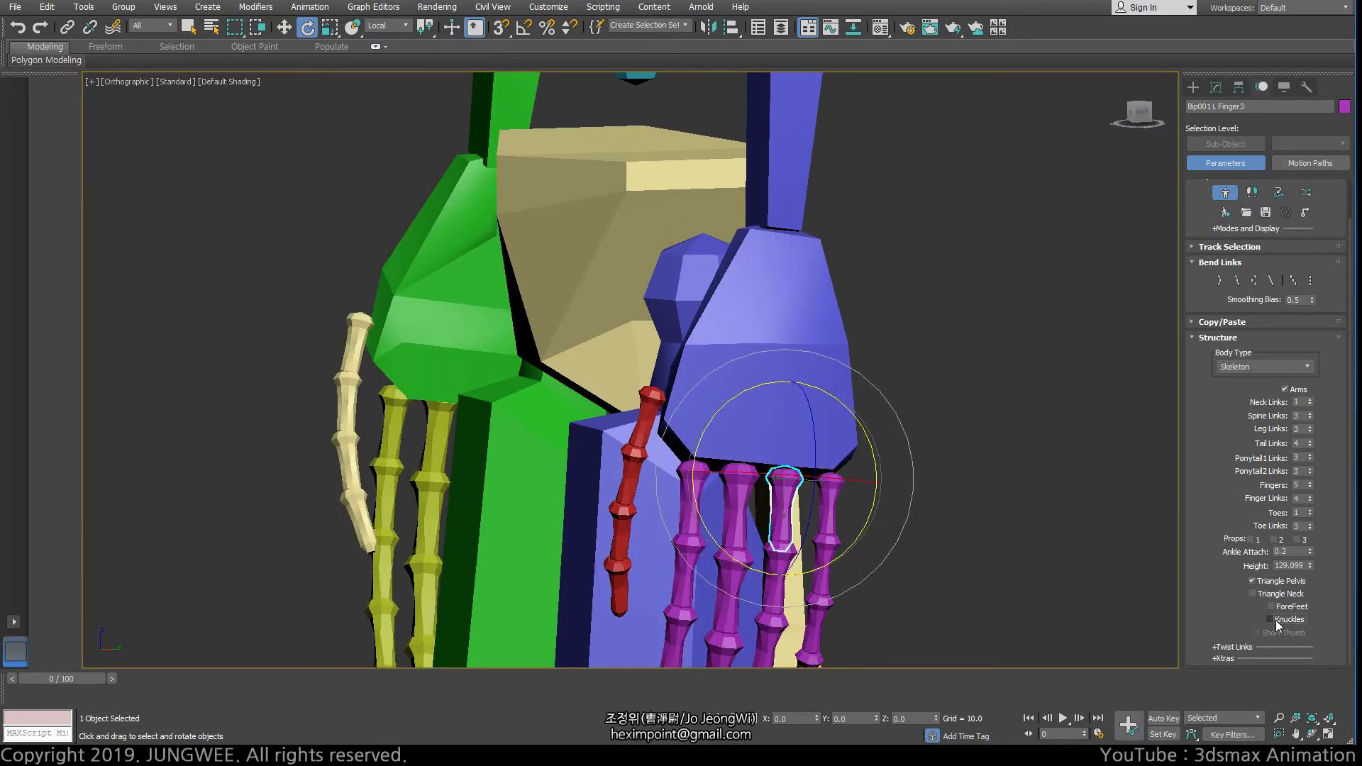
pyautogui.moveTo(766, 465); pyautogui.dragTo(799, 350, button='middle')
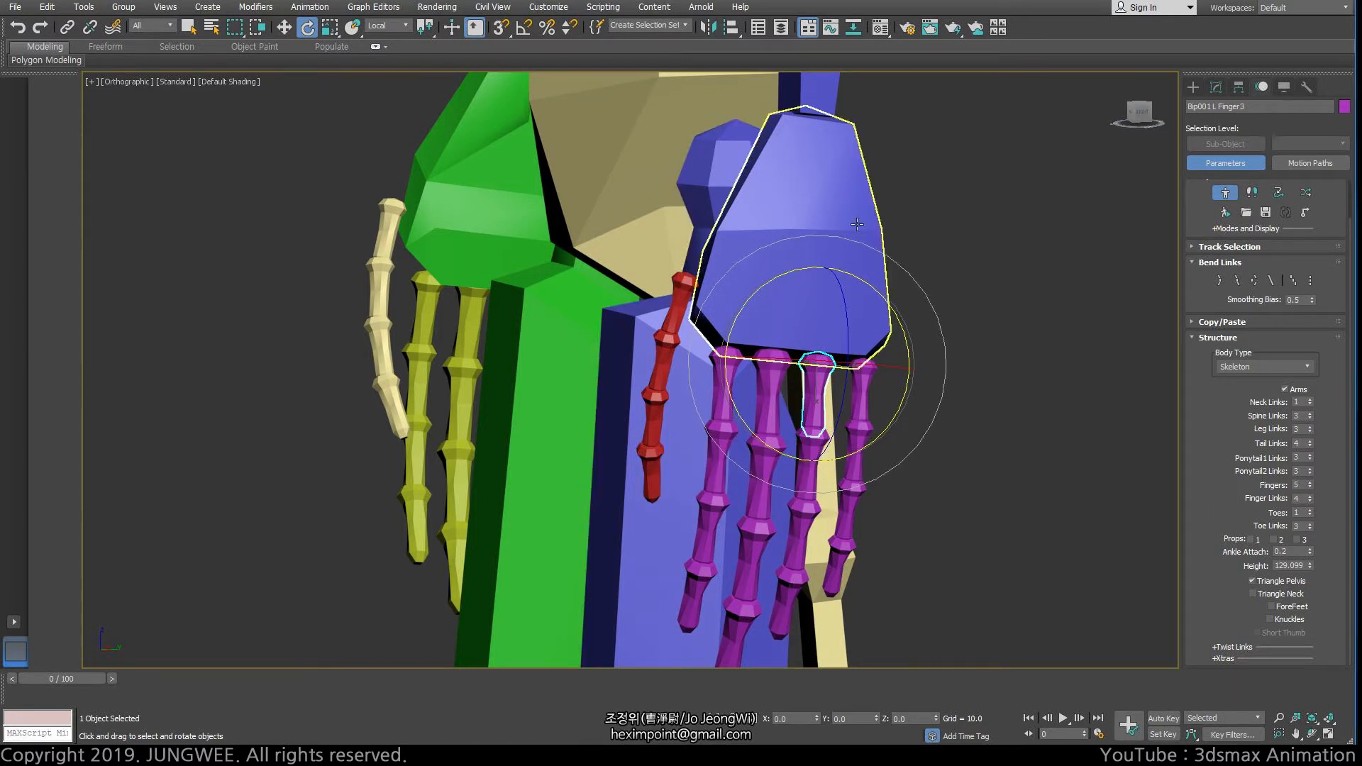
pyautogui.click(1271, 619)
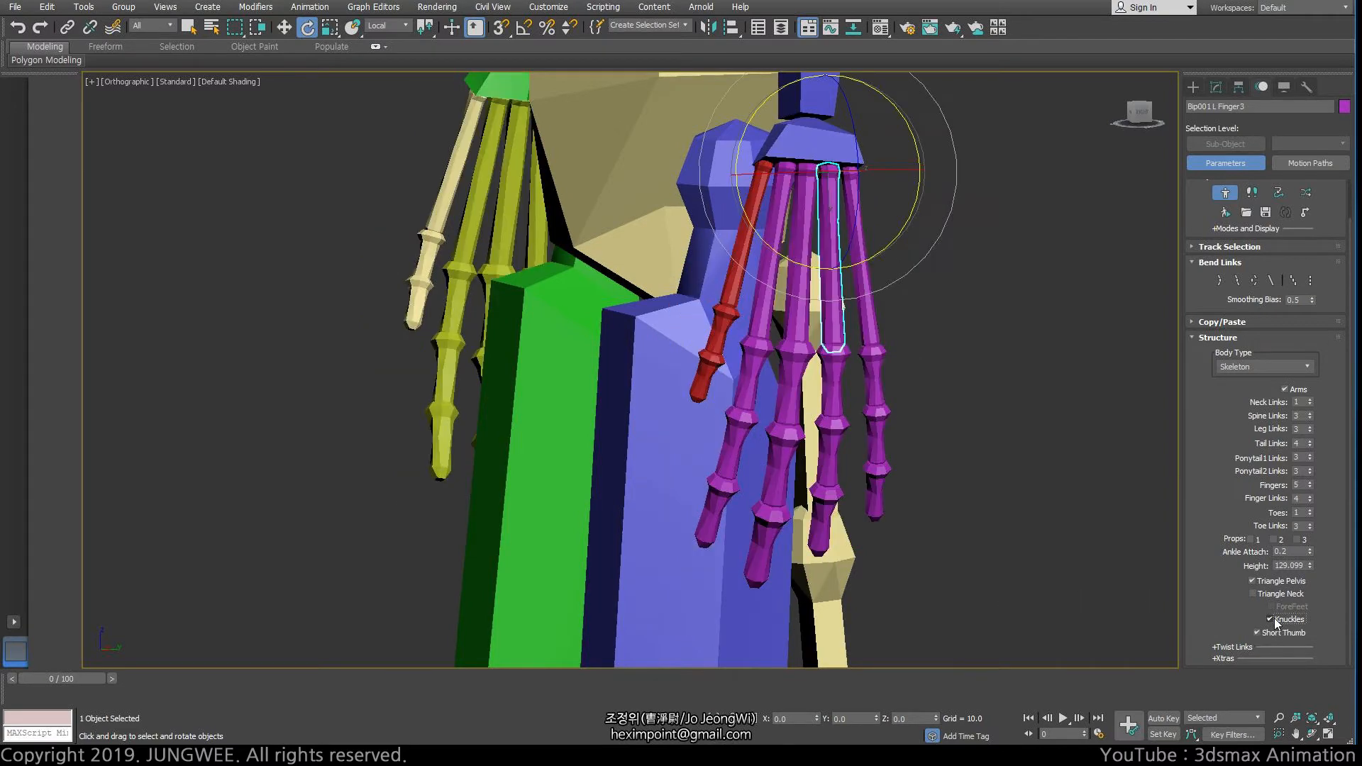
# - Compare the hand with Short Thumb off and with Knuckles off, and restore both options
pyautogui.click(1276, 632)
pyautogui.click(1257, 633)
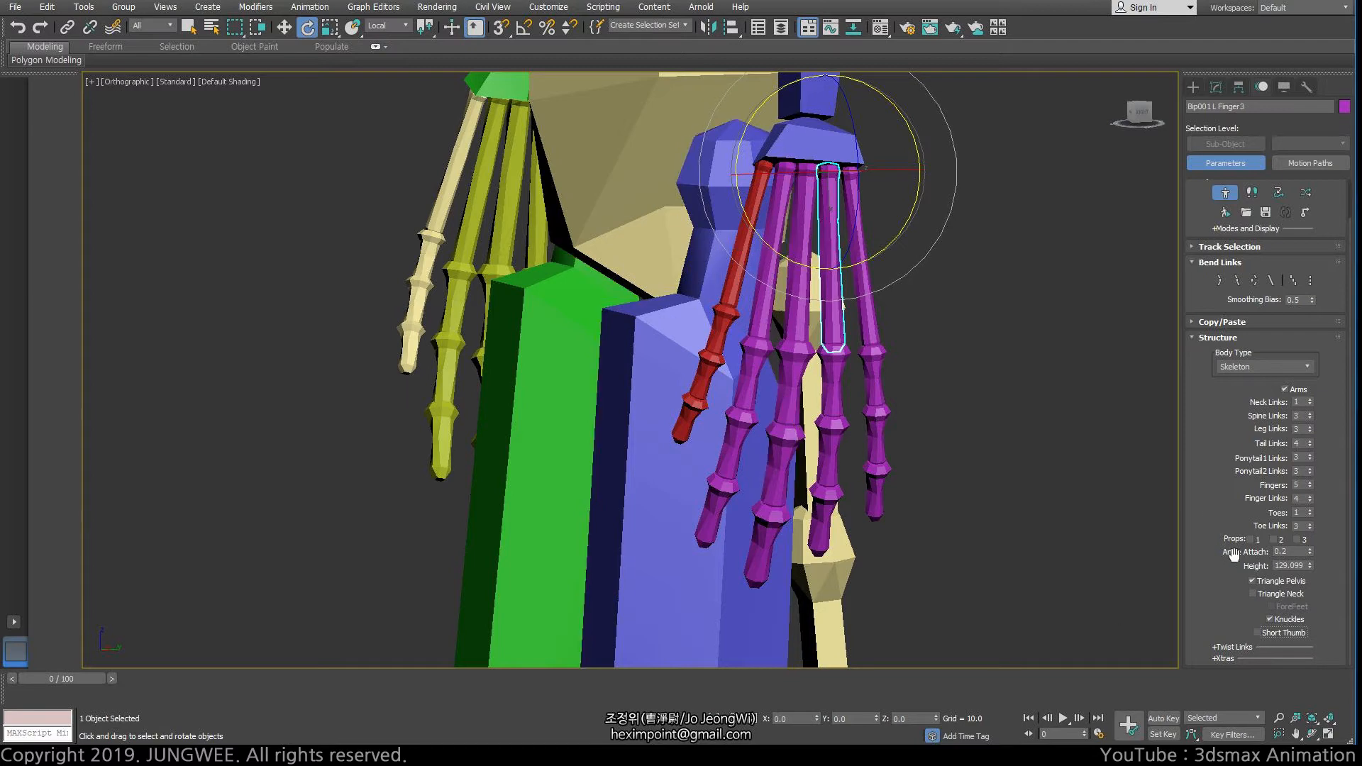
pyautogui.click(1269, 618)
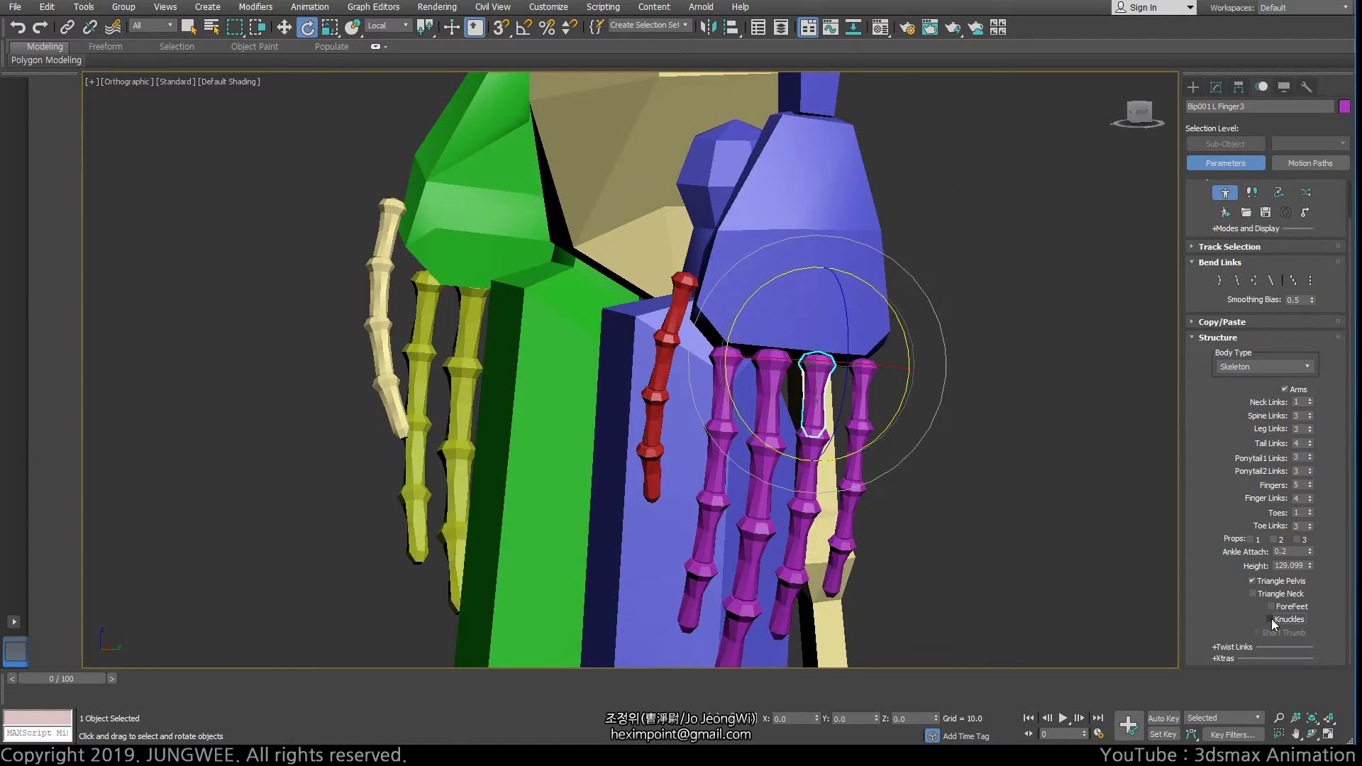
pyautogui.click(1270, 619)
pyautogui.click(1258, 632)
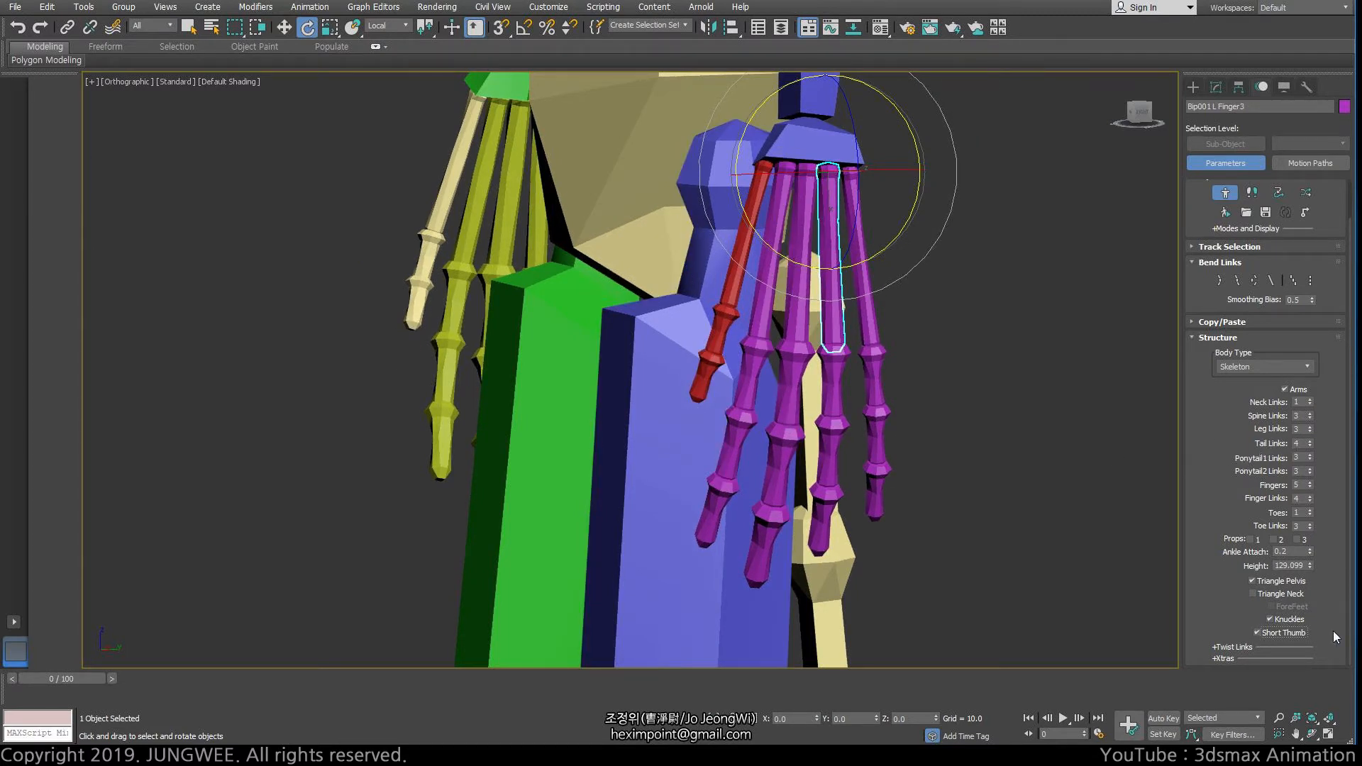
# - Disable Knuckles and select the left thumb's base bone with the Move tool, viewing the hand from the front
pyautogui.click(1270, 619)
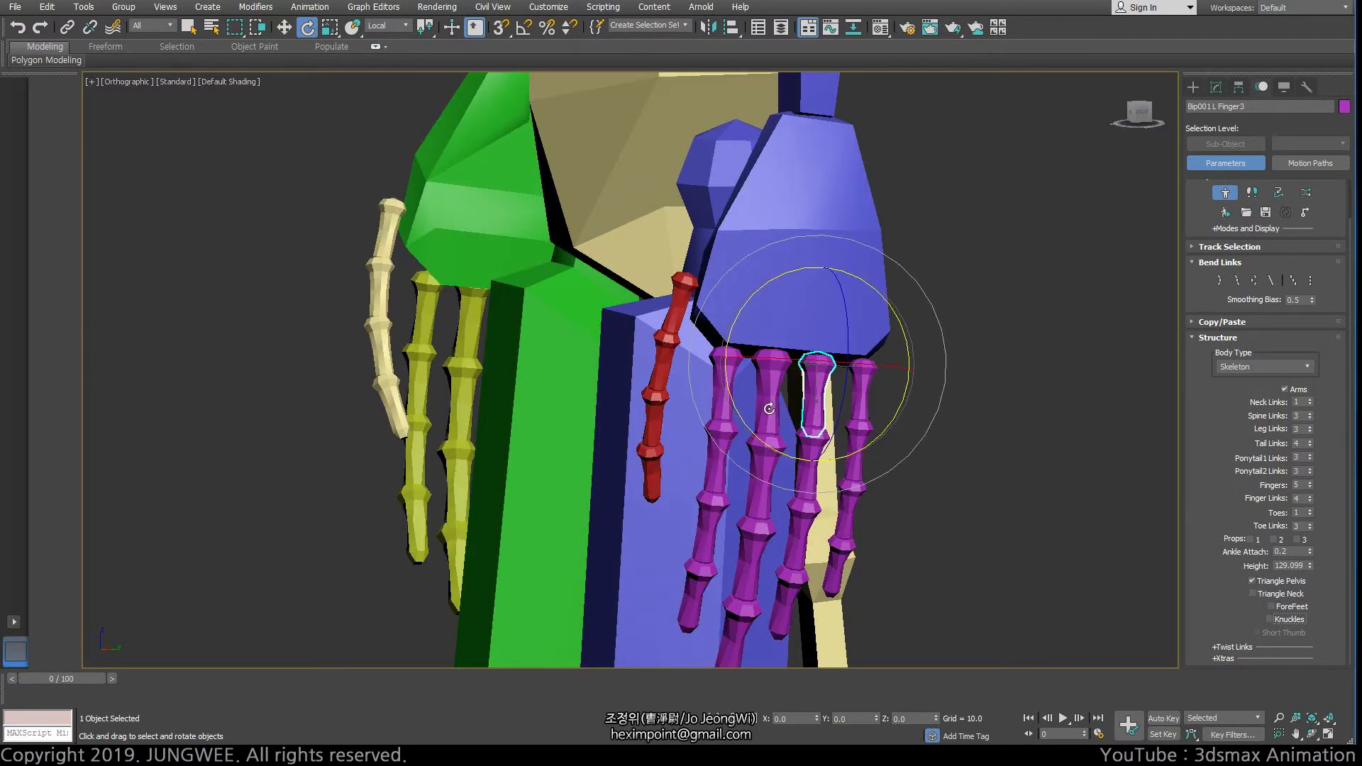
pyautogui.click(683, 287)
pyautogui.press('w')
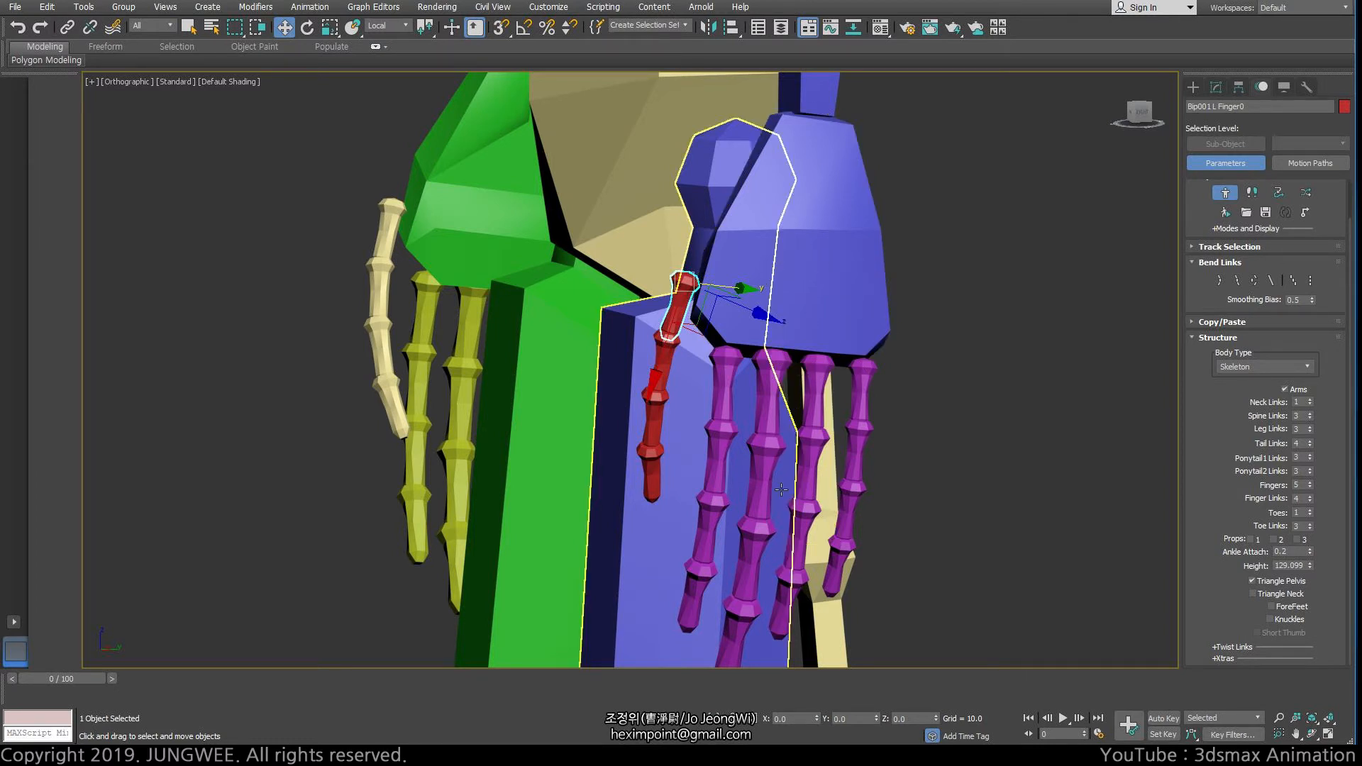
pyautogui.keyDown('alt'); pyautogui.moveTo(631, 440); pyautogui.dragTo(880, 465, button='middle'); pyautogui.keyUp('alt')
pyautogui.keyDown('alt'); pyautogui.moveTo(750, 457); pyautogui.dragTo(659, 480, button='middle'); pyautogui.keyUp('alt')
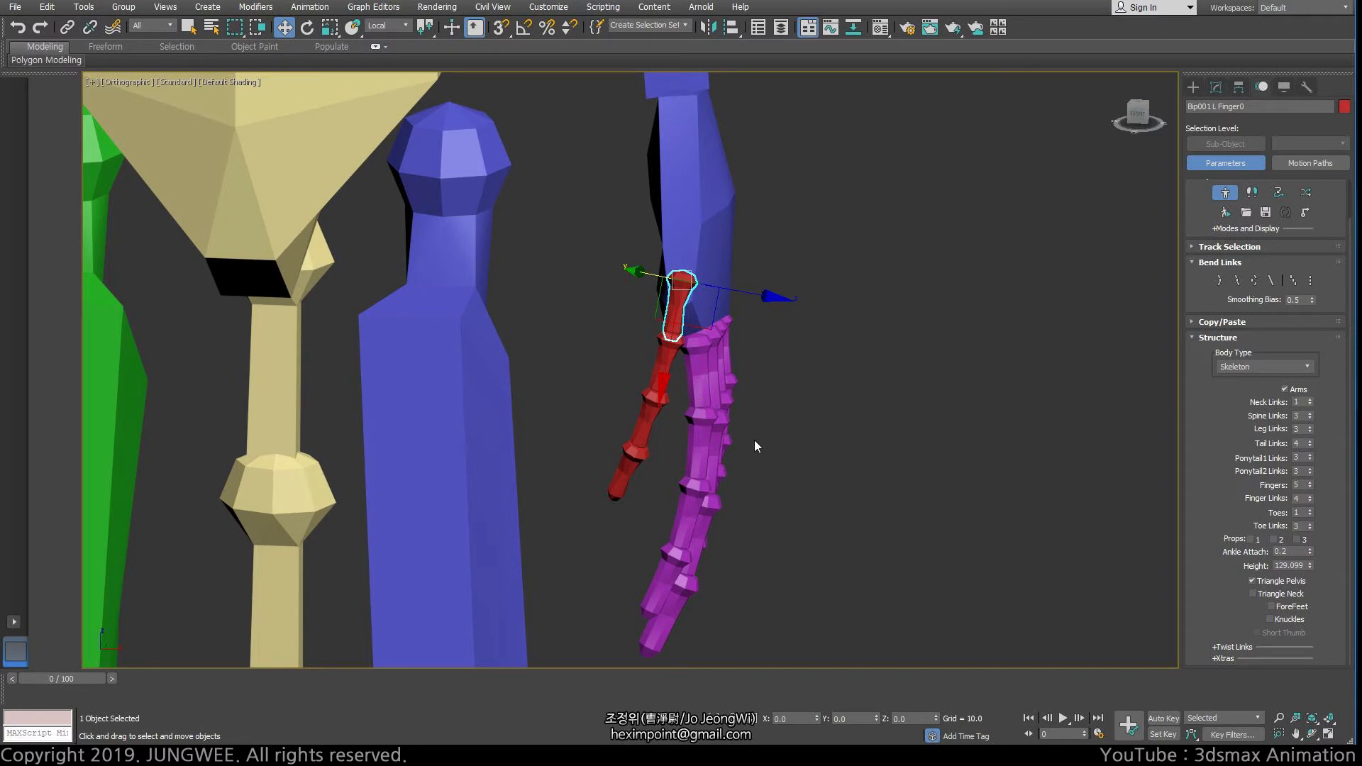
# - Inspect the left hand from several angles and select the whole left thumb chain with the Rotate tool
pyautogui.keyDown('alt'); pyautogui.moveTo(624, 296); pyautogui.dragTo(661, 344, button='middle'); pyautogui.keyUp('alt')
pyautogui.scroll(-4, 661, 344)
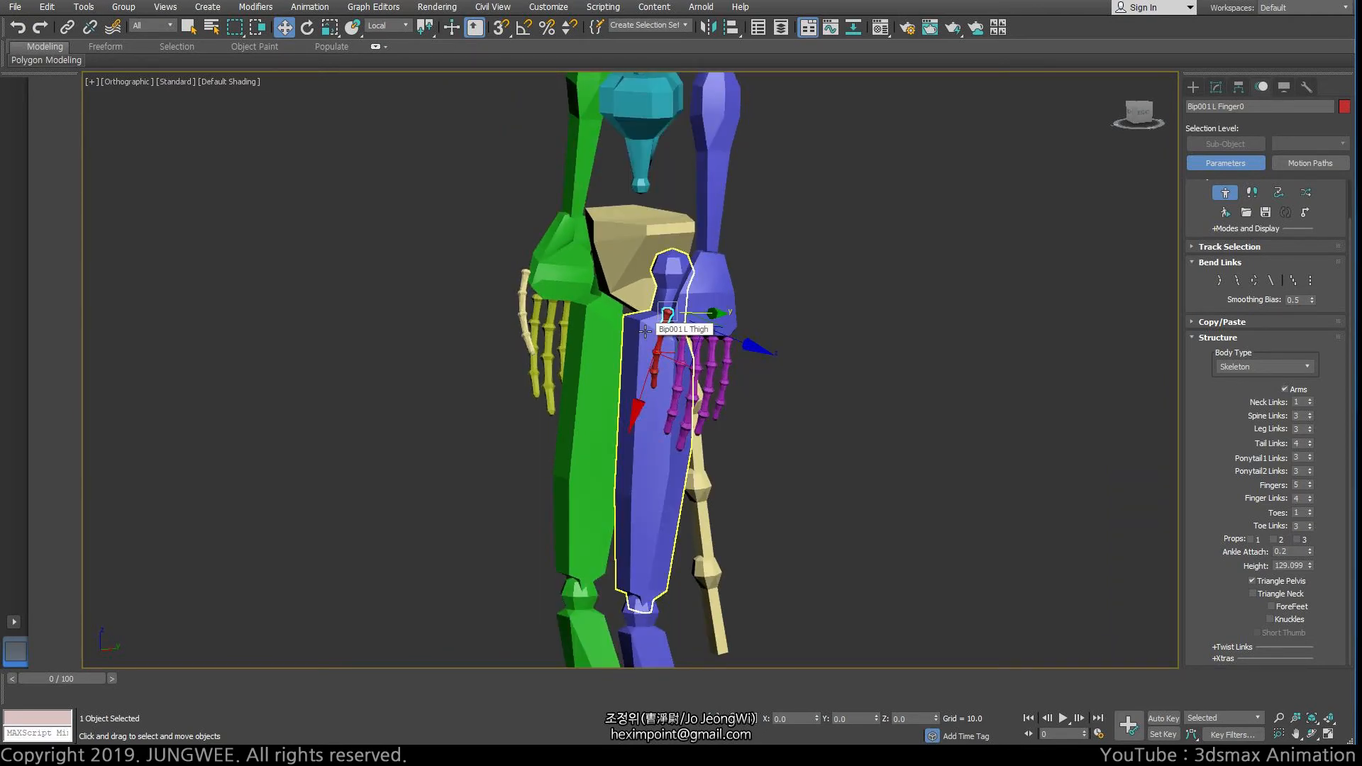
pyautogui.keyDown('alt'); pyautogui.moveTo(652, 328); pyautogui.dragTo(861, 400, button='middle'); pyautogui.keyUp('alt')
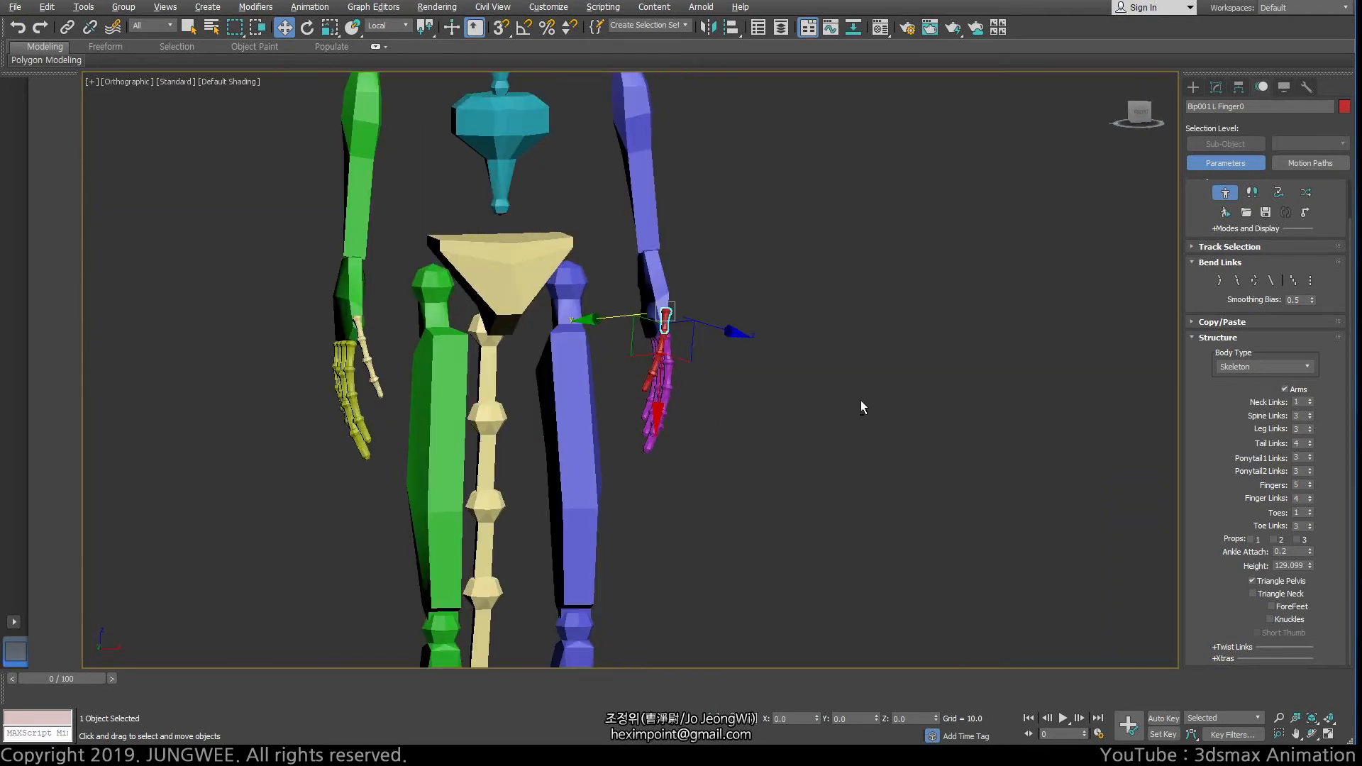
pyautogui.scroll(5, 702, 355)
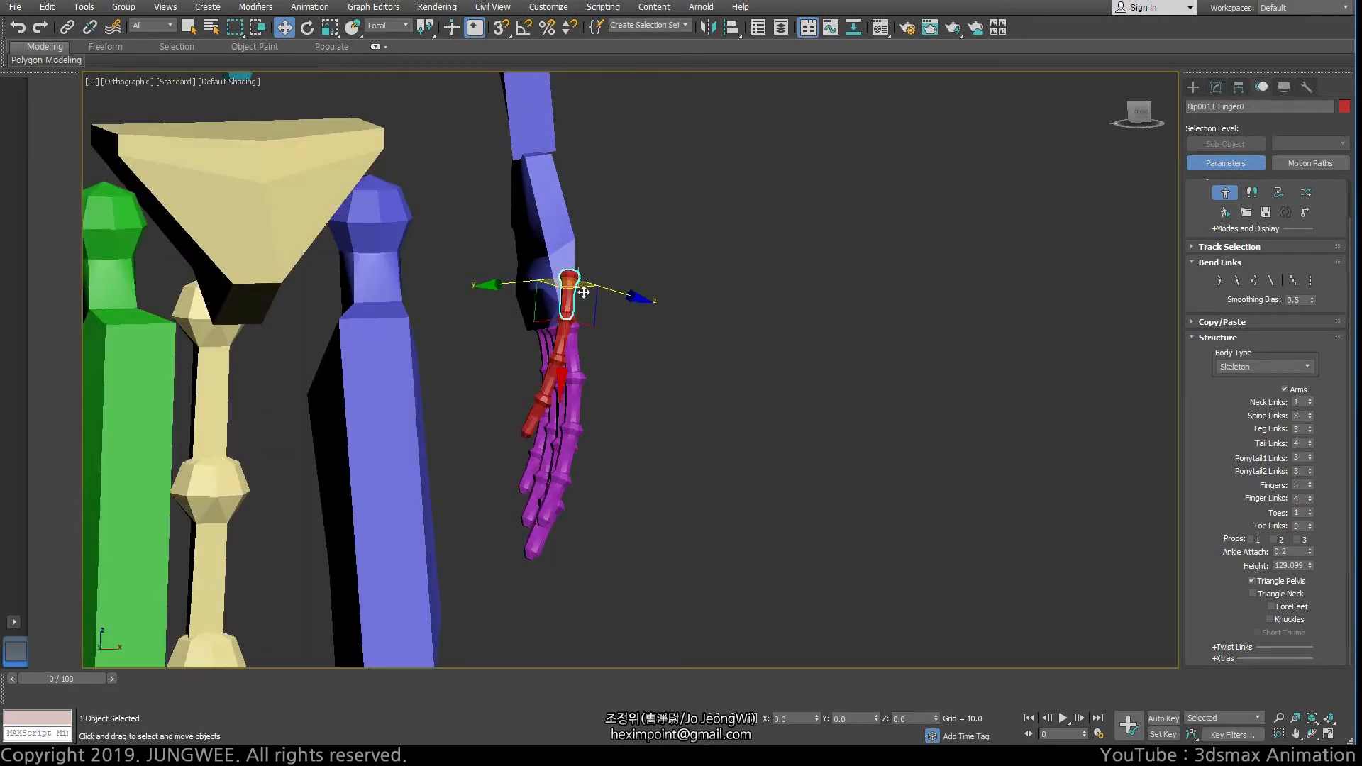
pyautogui.click(609, 439)
pyautogui.click(529, 411)
pyautogui.moveTo(738, 386)
pyautogui.keyDown('alt'); pyautogui.mouseDown(button='middle')
pyautogui.moveTo(979, 387)
pyautogui.moveTo(742, 409)
pyautogui.moveTo(546, 377)
pyautogui.moveTo(751, 380)
pyautogui.mouseUp(button='middle'); pyautogui.keyUp('alt')
pyautogui.doubleClick(566, 304)
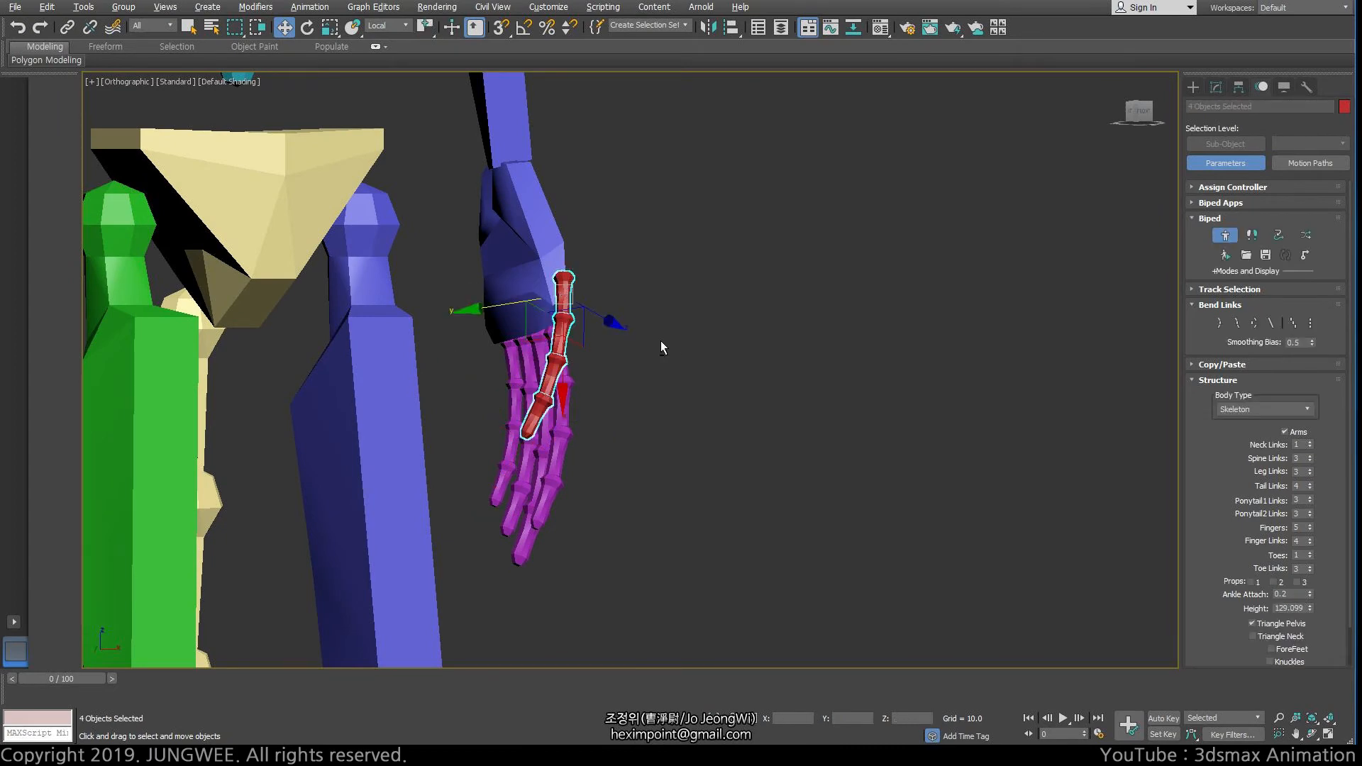
pyautogui.keyDown('alt'); pyautogui.moveTo(567, 312); pyautogui.dragTo(576, 328, button='middle'); pyautogui.keyUp('alt')
pyautogui.press('e')
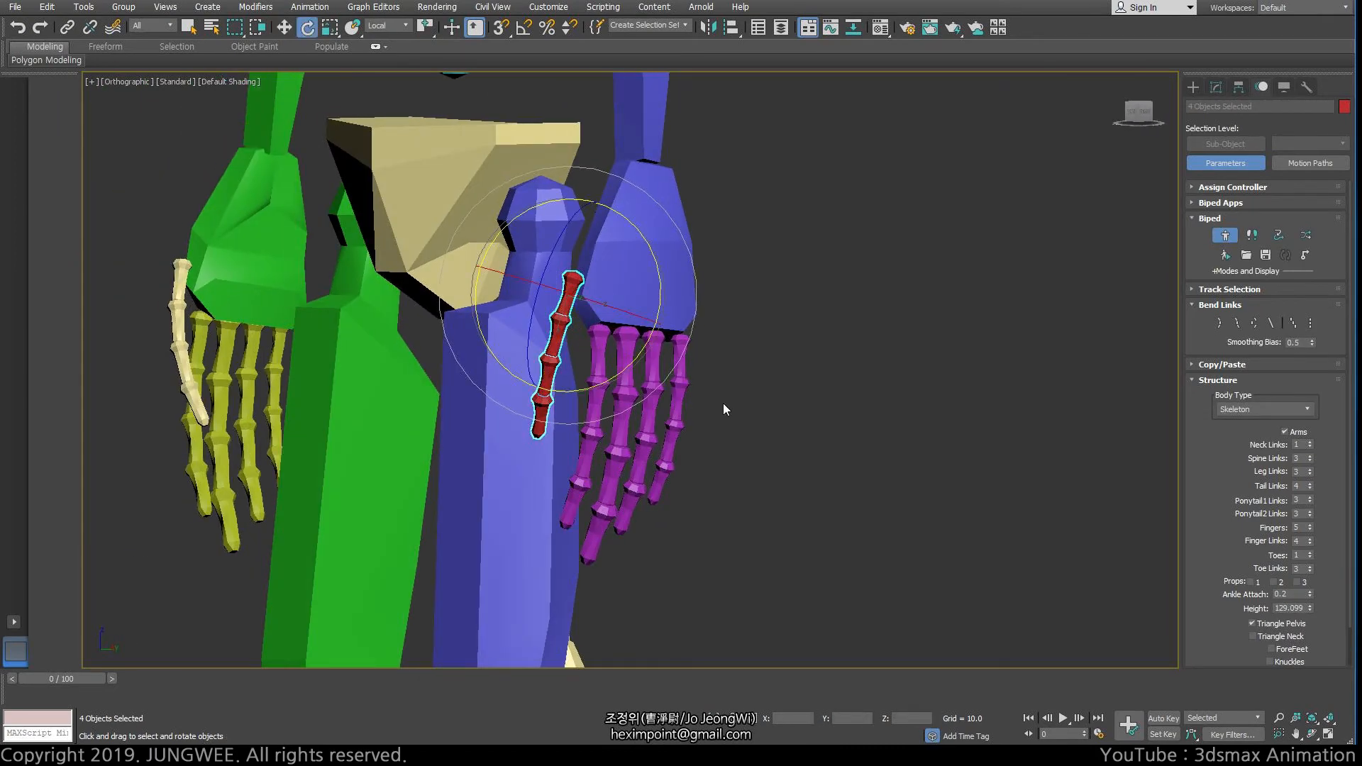
# - Enable ForeFeet and try rotating the left hand bone
pyautogui.moveTo(1230, 578); pyautogui.dragTo(1214, 377)
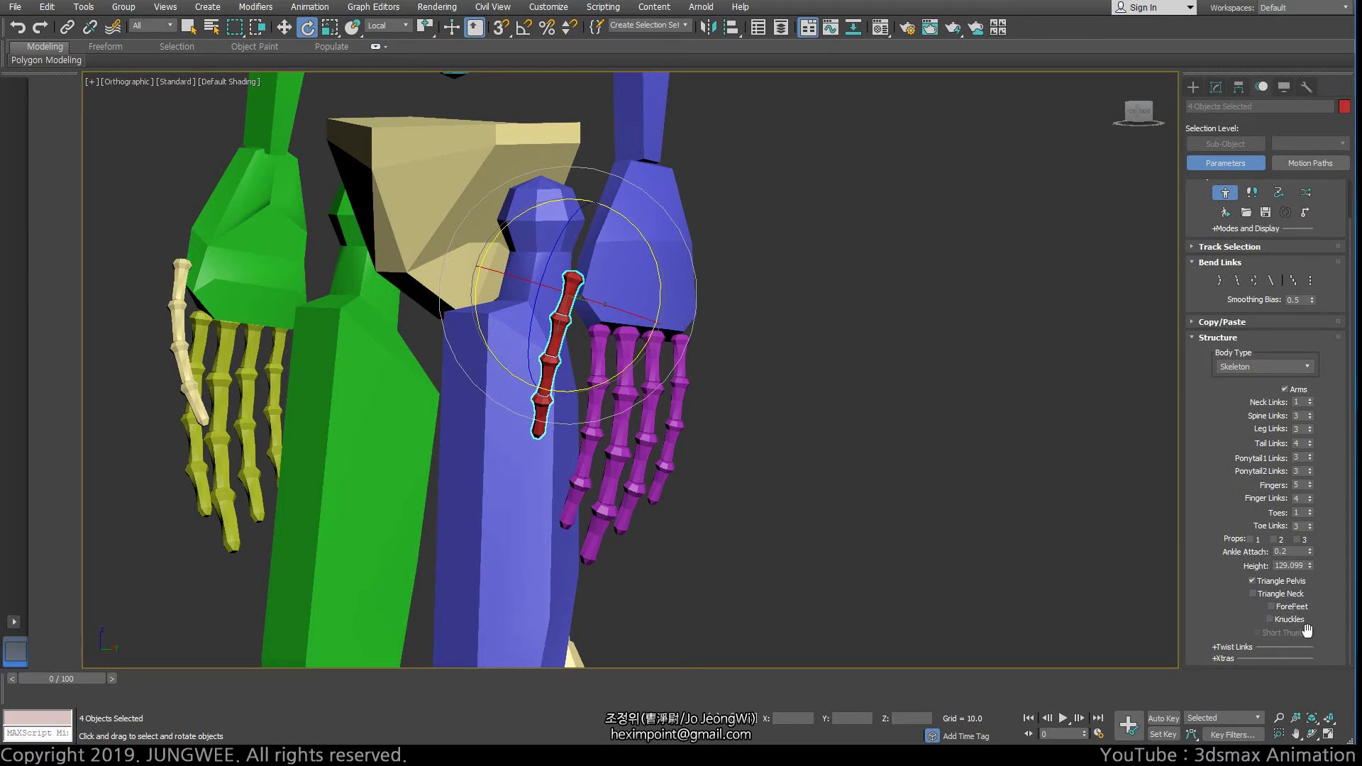
pyautogui.click(1270, 606)
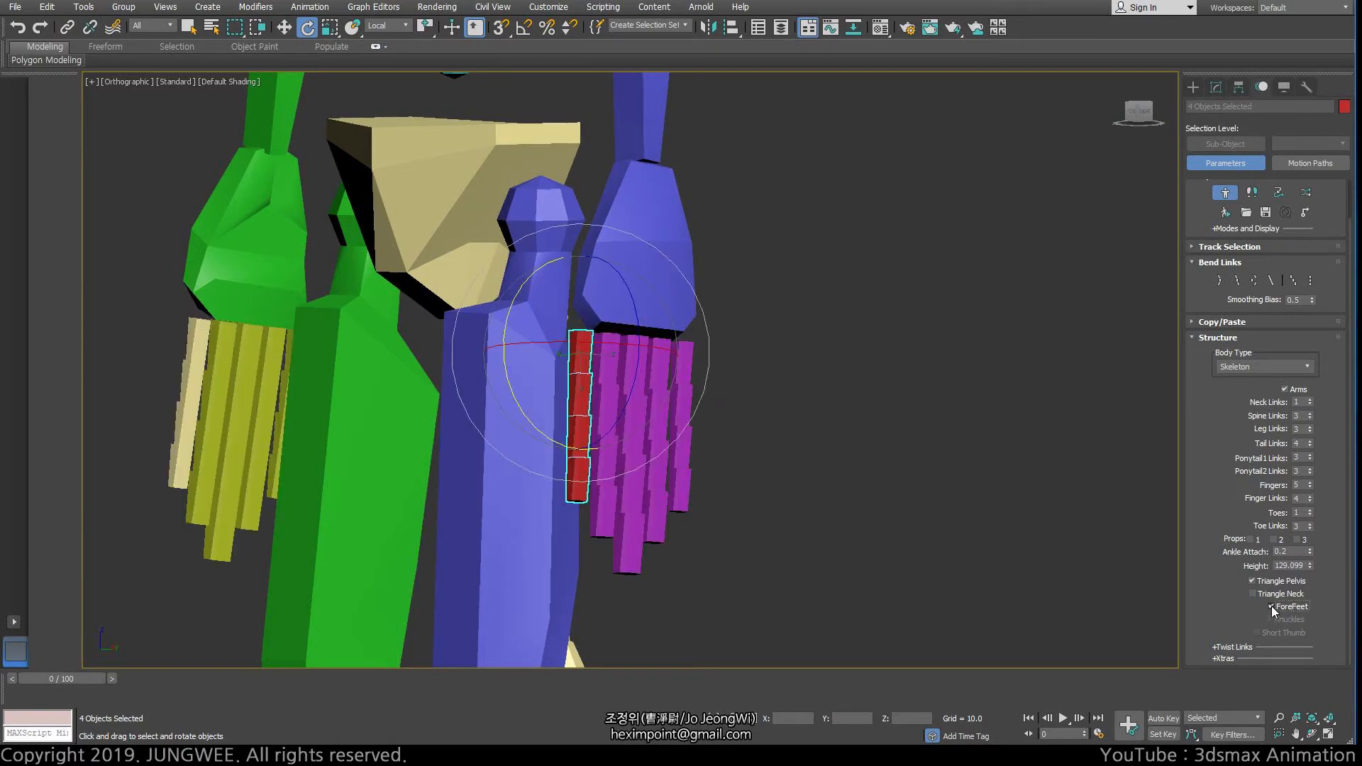
pyautogui.keyDown('alt'); pyautogui.moveTo(616, 434); pyautogui.dragTo(697, 330, button='middle'); pyautogui.keyUp('alt')
pyautogui.click(634, 190)
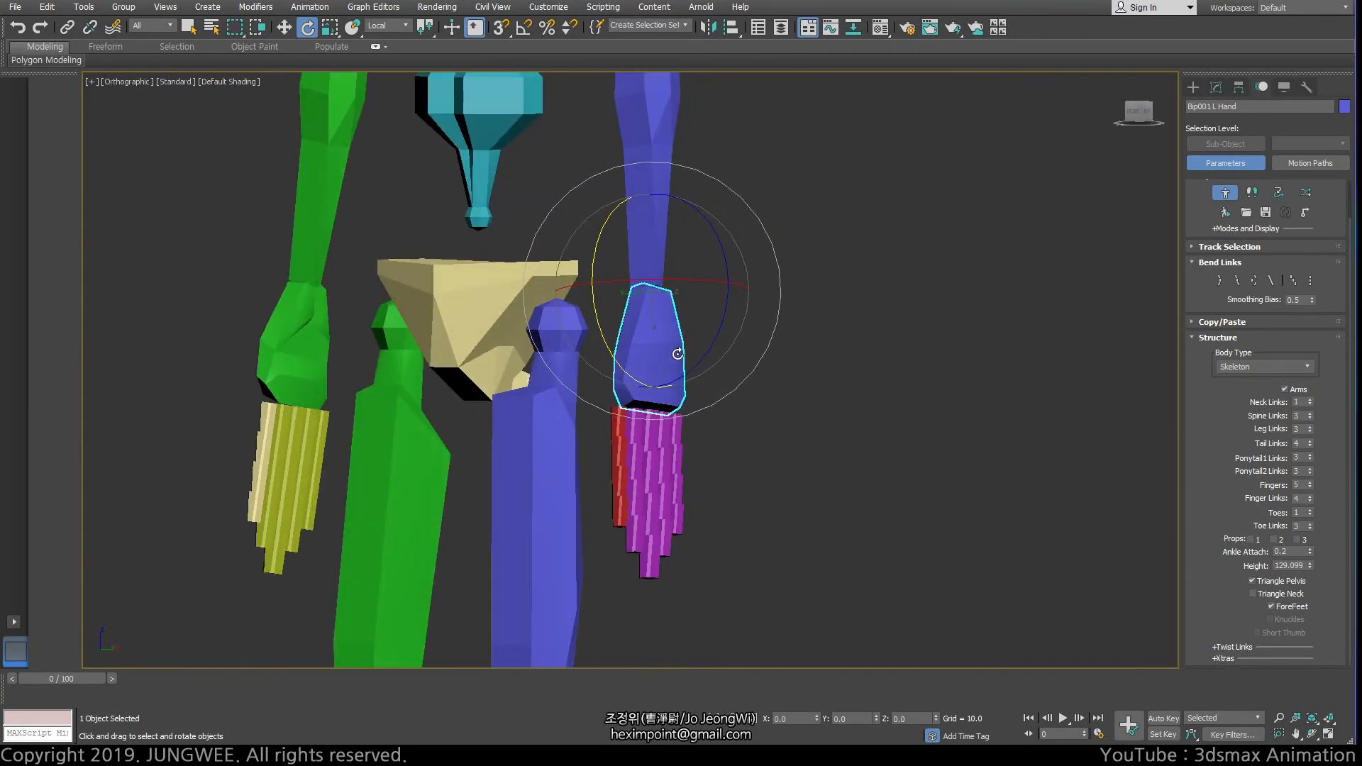
pyautogui.moveTo(715, 369); pyautogui.dragTo(659, 216)
# - Select the left index finger's whole chain, try rotating it, and undo the rotation
pyautogui.doubleClick(654, 446)
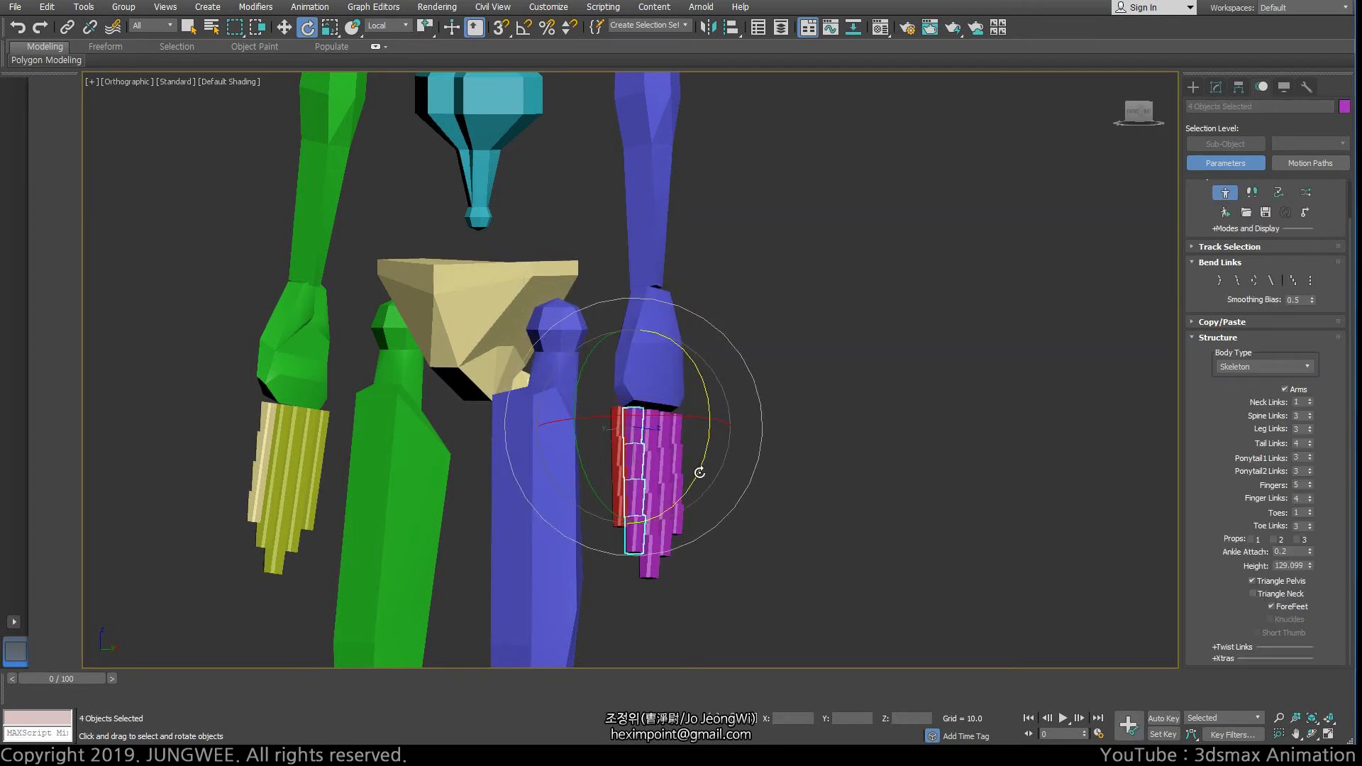
pyautogui.moveTo(699, 473); pyautogui.dragTo(722, 398)
pyautogui.hotkey('ctrl', 'z')
# - Toggle ForeFeet off and on to compare the hand structures, leaving it disabled
pyautogui.click(1271, 606)
pyautogui.keyDown('alt'); pyautogui.moveTo(625, 548); pyautogui.dragTo(588, 517, button='middle'); pyautogui.keyUp('alt')
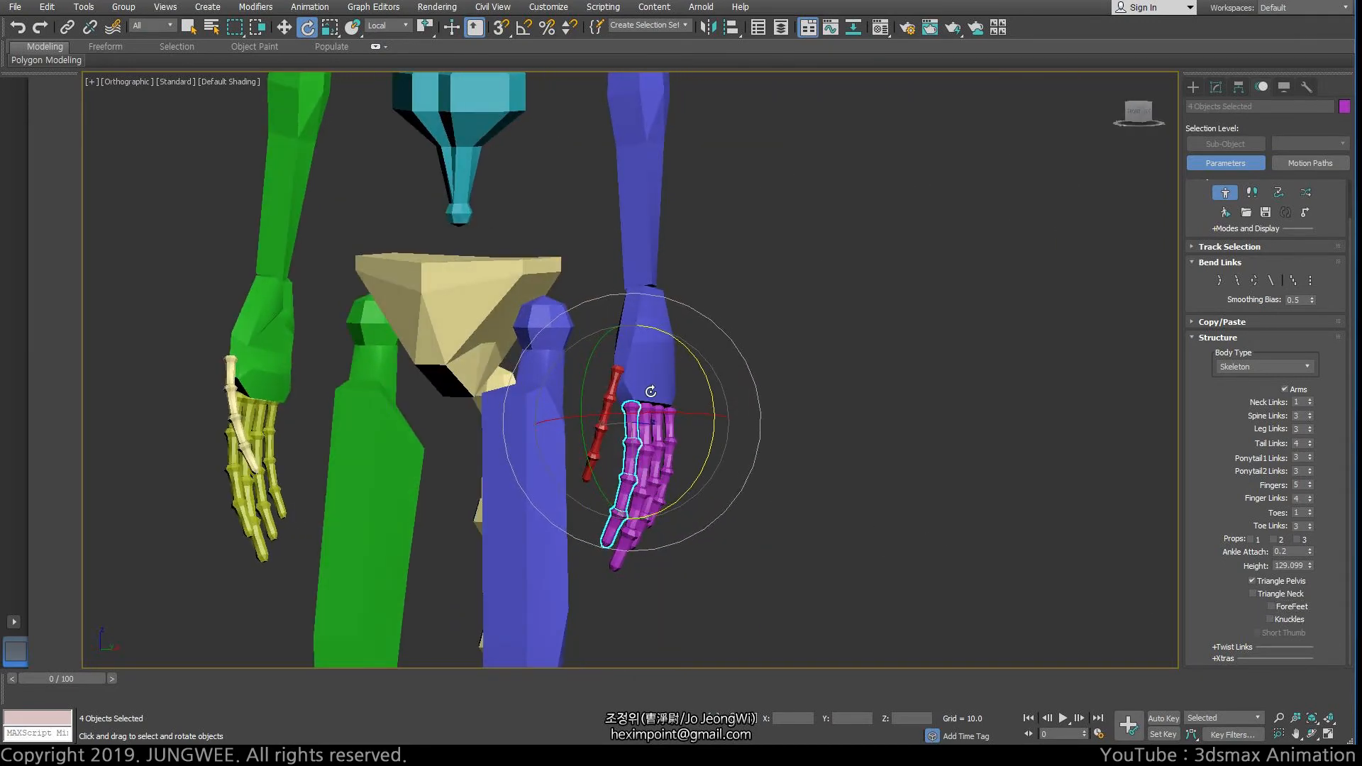
pyautogui.click(1270, 607)
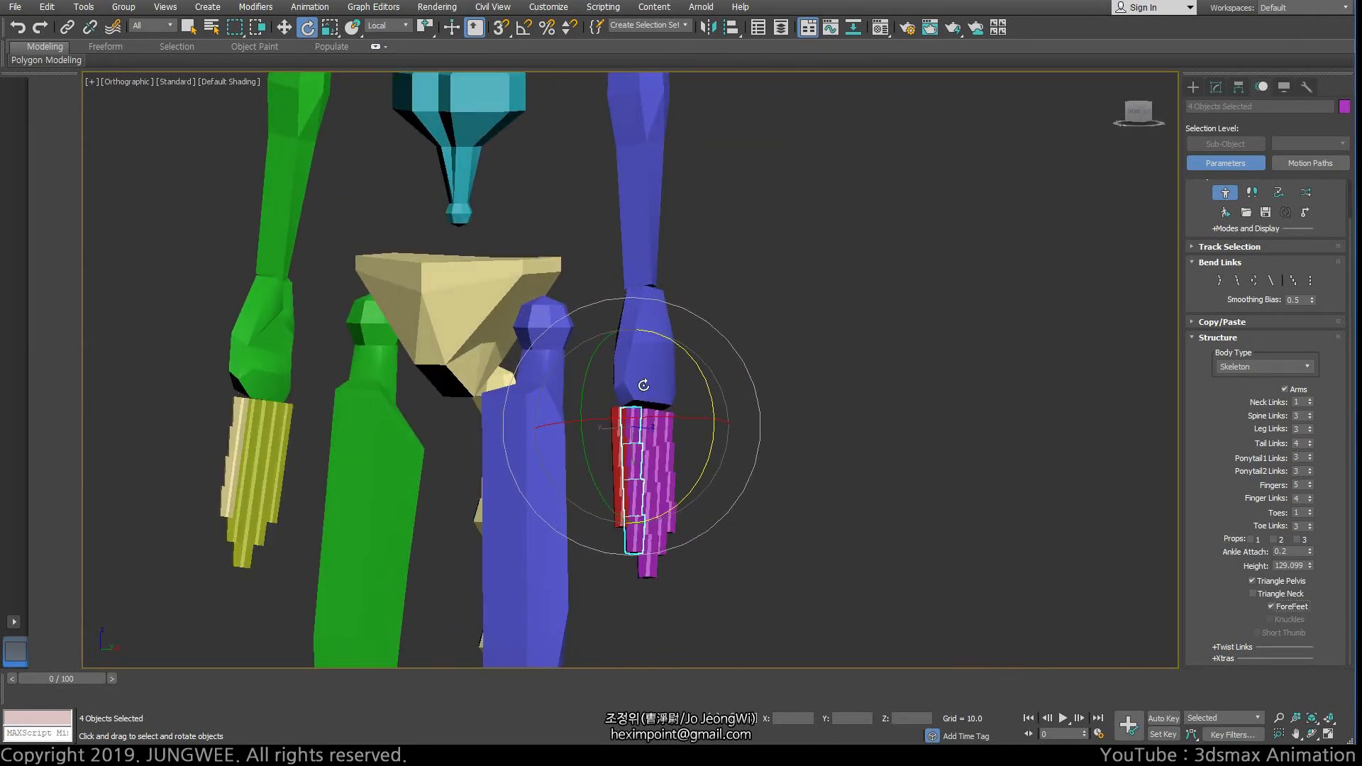
pyautogui.click(1271, 606)
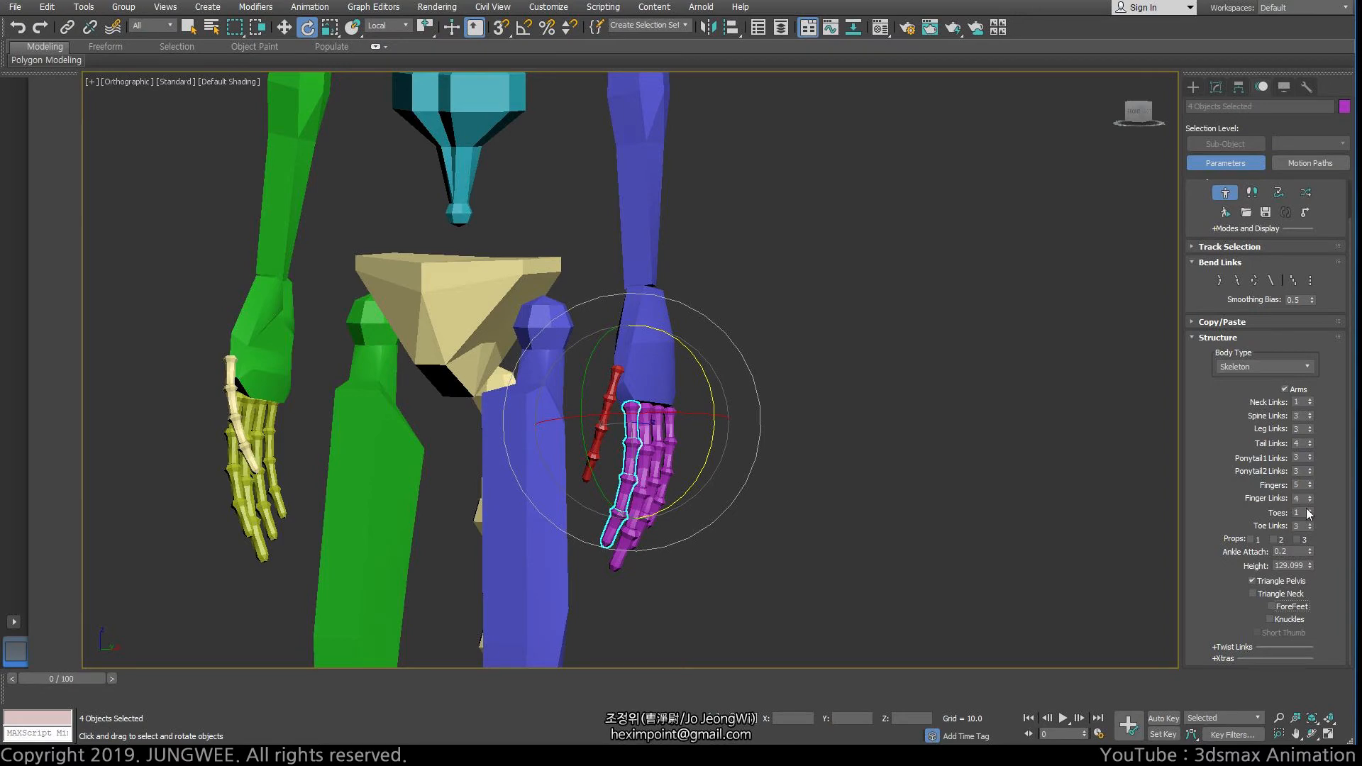
# - Select the tip bone of the left foot's toe, viewing both feet up close
pyautogui.moveTo(715, 616); pyautogui.dragTo(811, 349, button='middle')
pyautogui.scroll(-4, 811, 349)
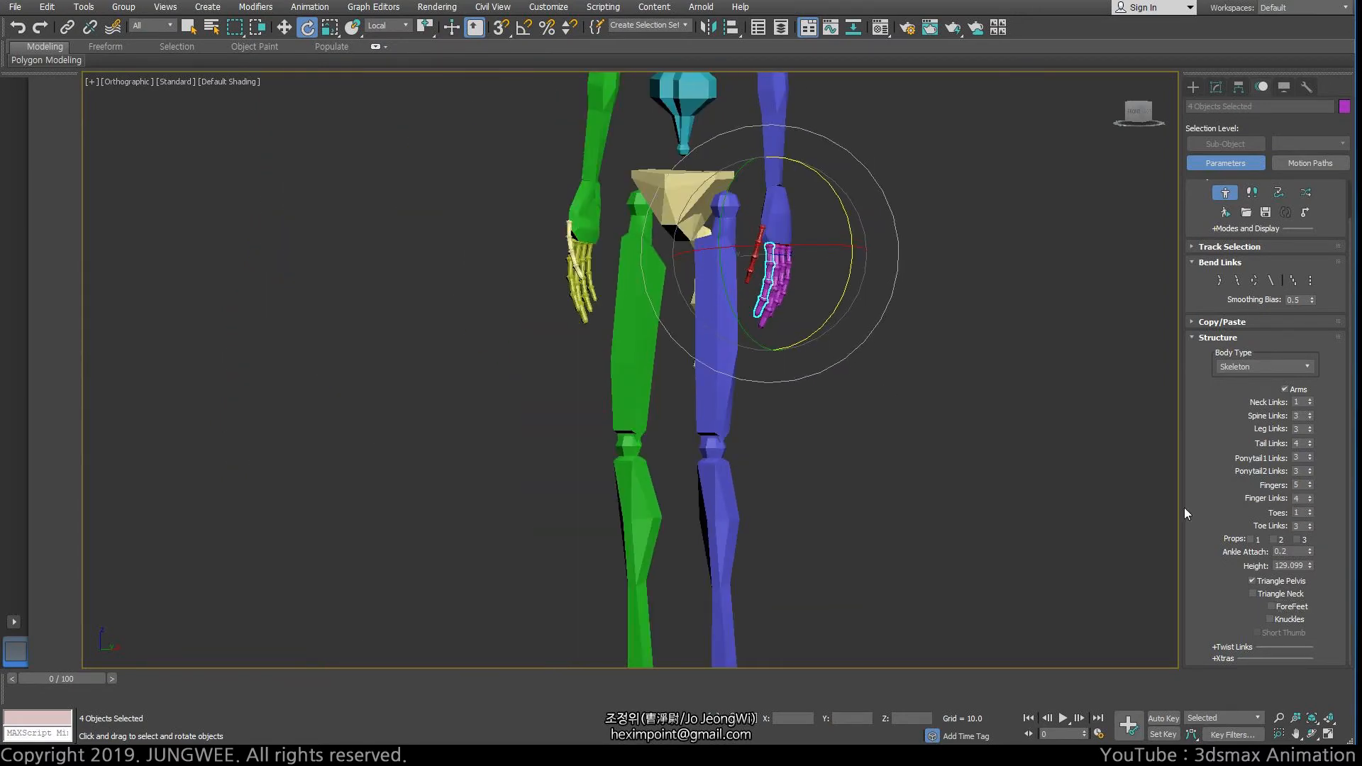
pyautogui.scroll(-2, 802, 461)
pyautogui.moveTo(791, 457); pyautogui.dragTo(723, 234, button='middle')
pyautogui.scroll(5, 673, 397)
pyautogui.scroll(2, 589, 420)
pyautogui.keyDown('alt'); pyautogui.moveTo(592, 420); pyautogui.dragTo(581, 456, button='middle'); pyautogui.keyUp('alt')
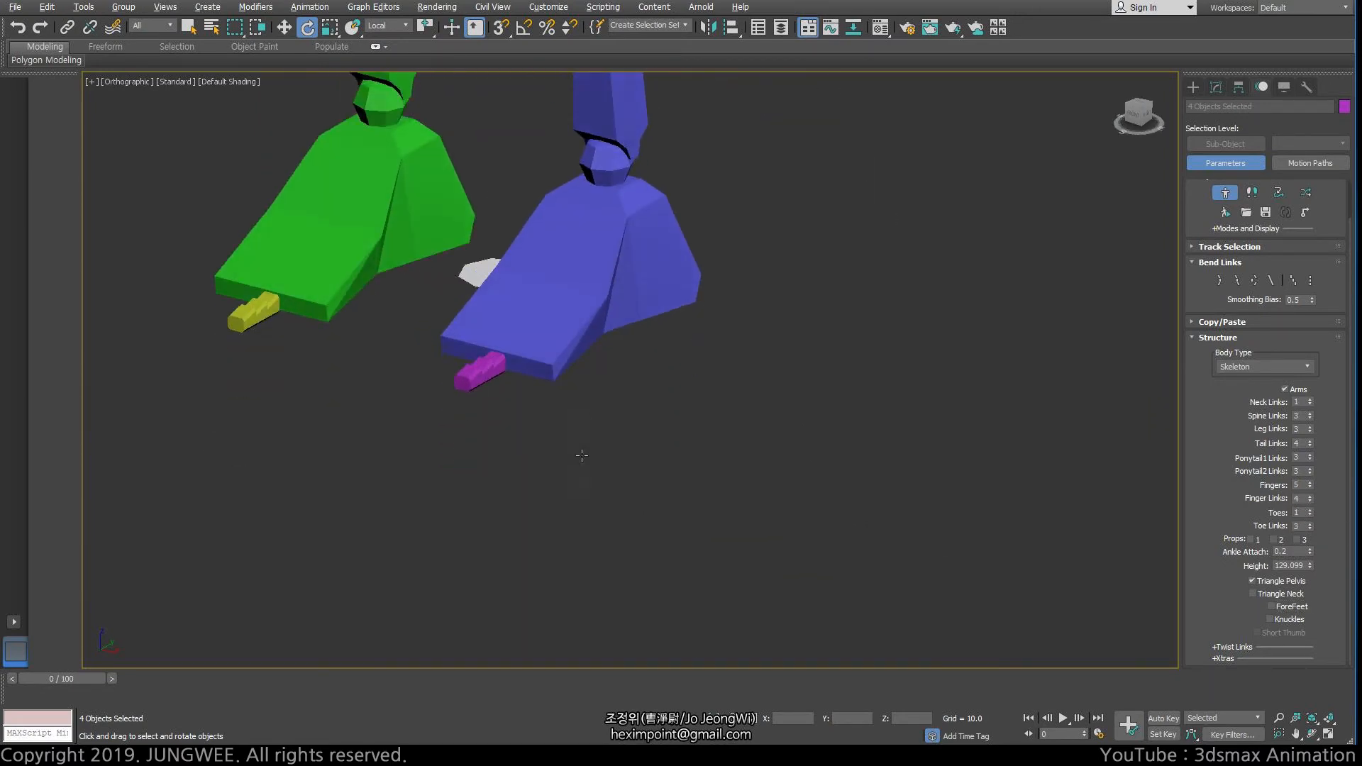
pyautogui.moveTo(521, 372); pyautogui.dragTo(565, 526, button='middle')
pyautogui.click(525, 505)
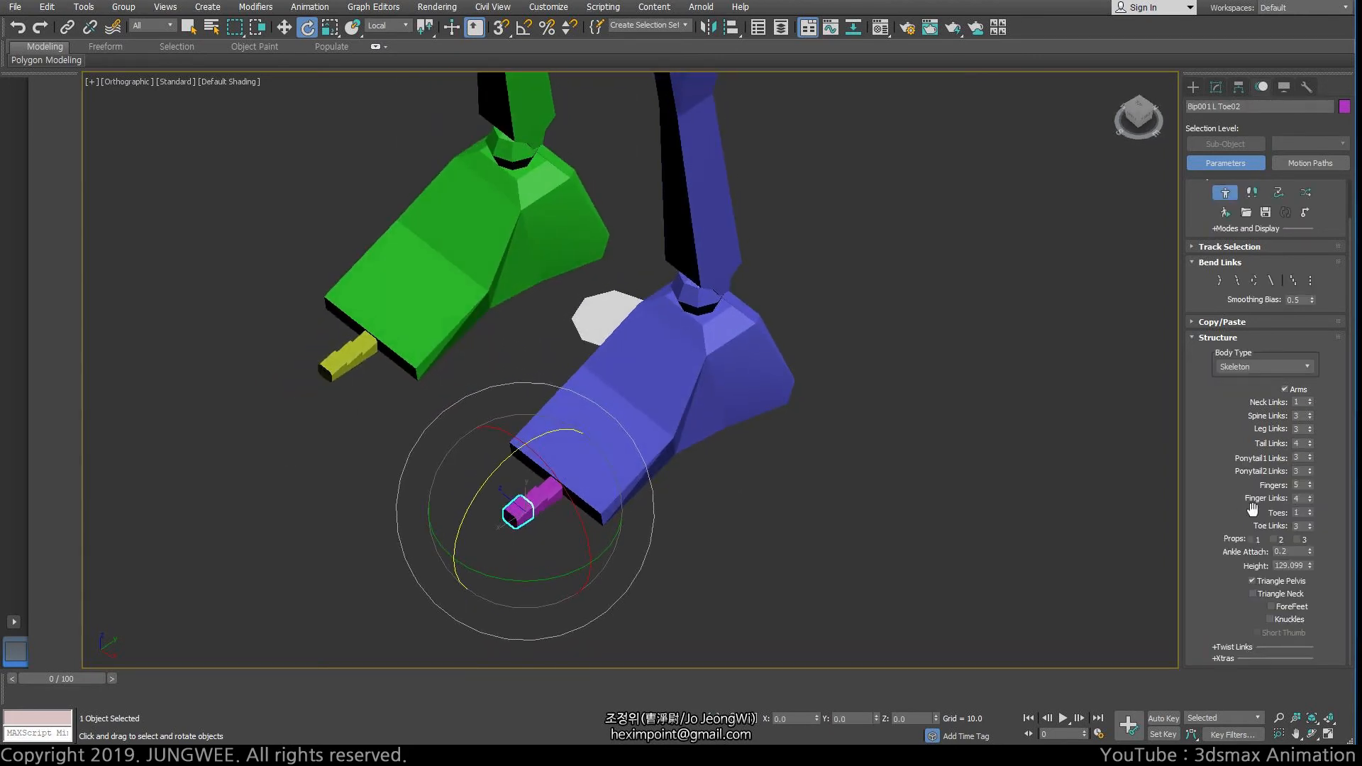
# - Set the number of Toes to 5
pyautogui.click(1308, 510)
pyautogui.click(1309, 510)
pyautogui.click(1308, 510)
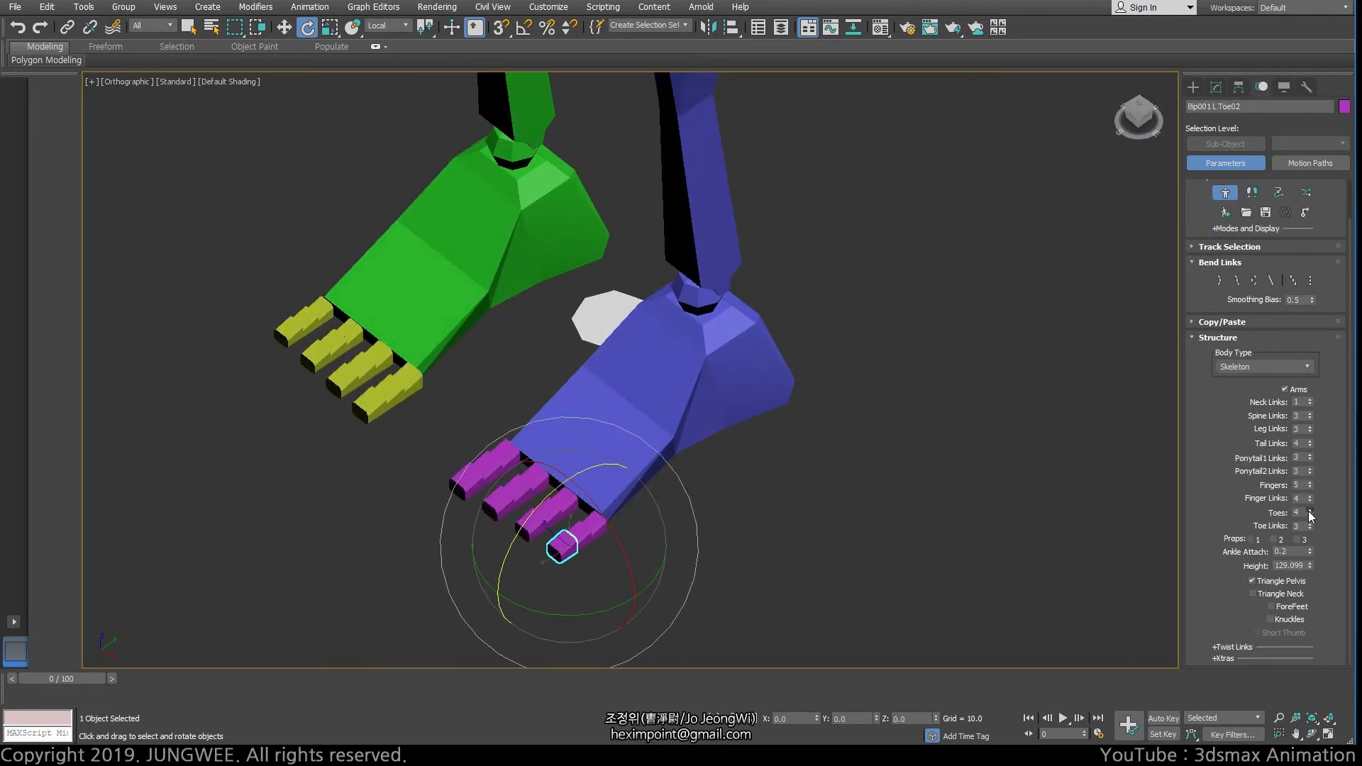
pyautogui.click(1308, 510)
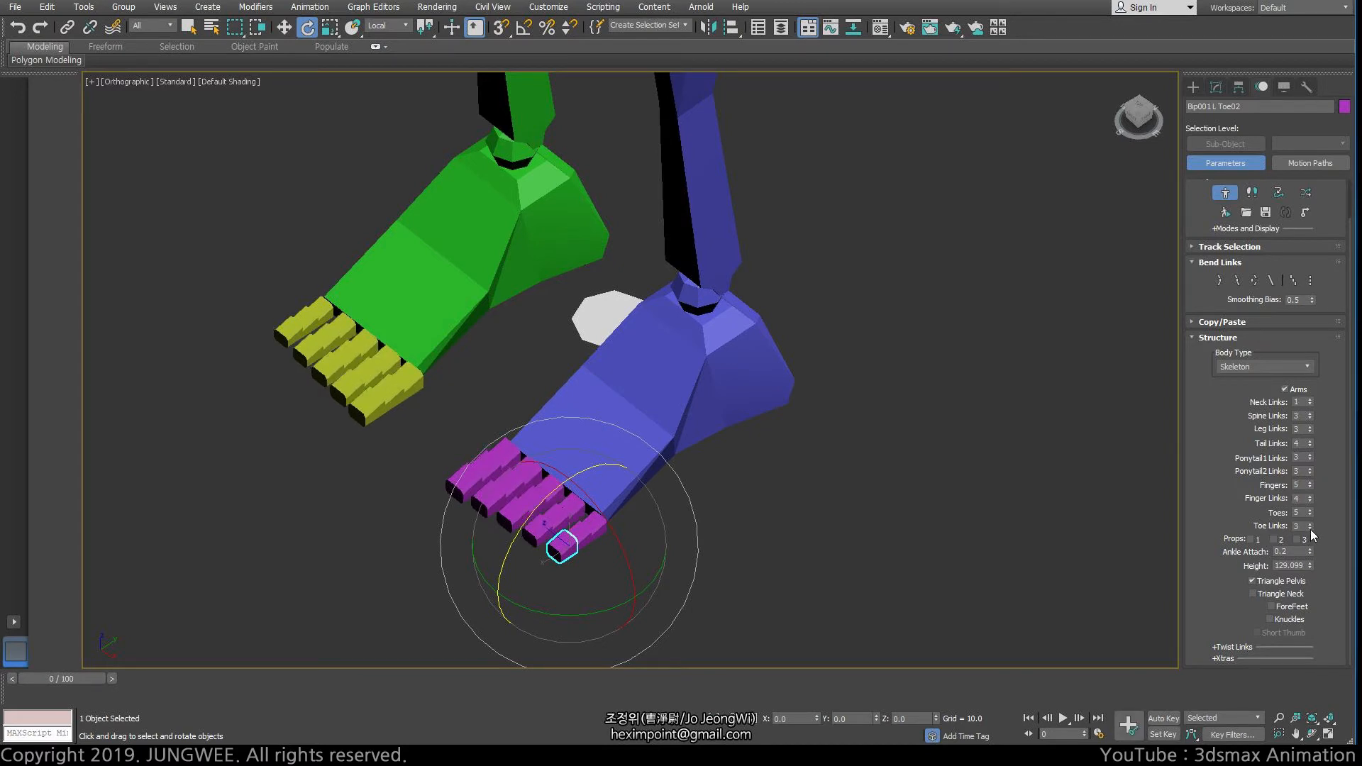
# - Lower the Toe Links count to compare the toe structure, and set it back to 3
pyautogui.click(1309, 529)
pyautogui.click(1309, 529)
pyautogui.click(1309, 525)
pyautogui.click(1309, 525)
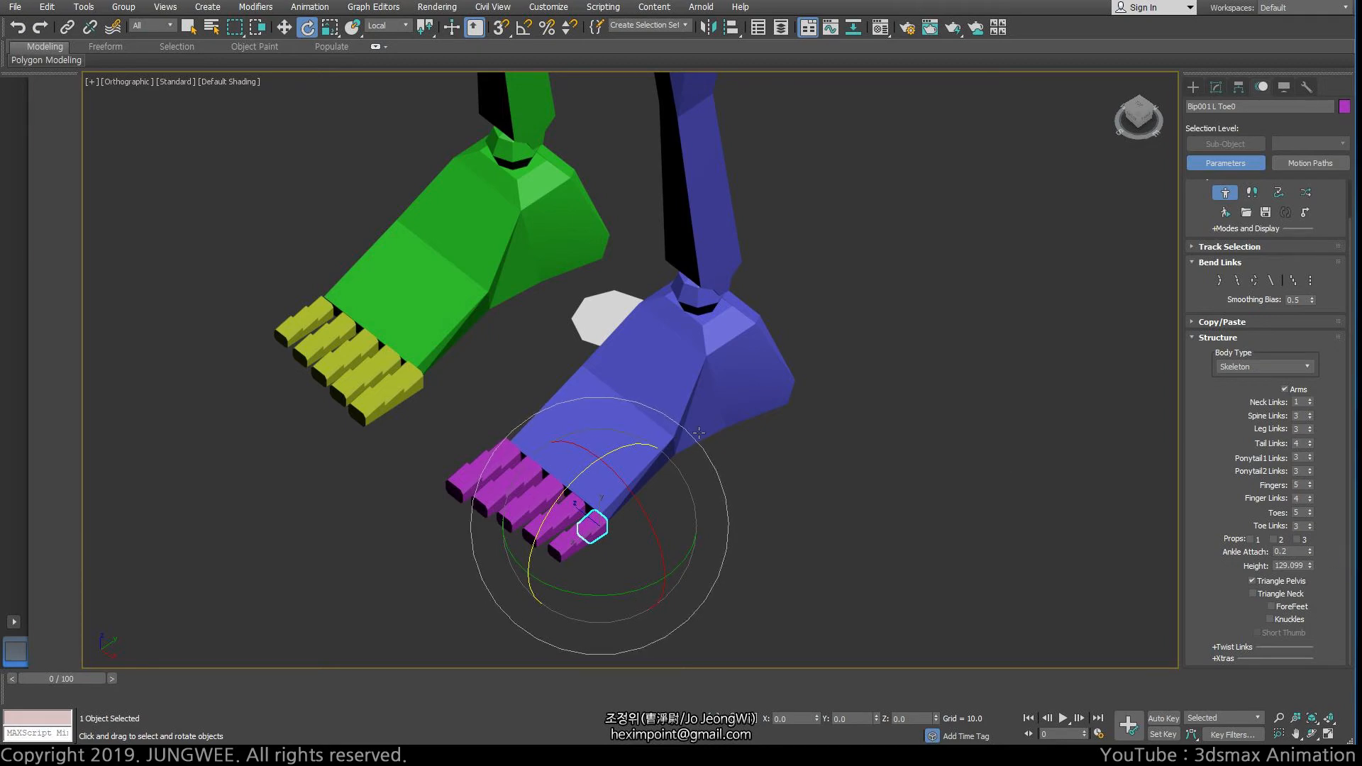
# - Examine the five-toed feet up close and within the whole skeleton, from the side, front and back
pyautogui.keyDown('alt'); pyautogui.moveTo(662, 489); pyautogui.dragTo(1016, 508, button='middle'); pyautogui.keyUp('alt')
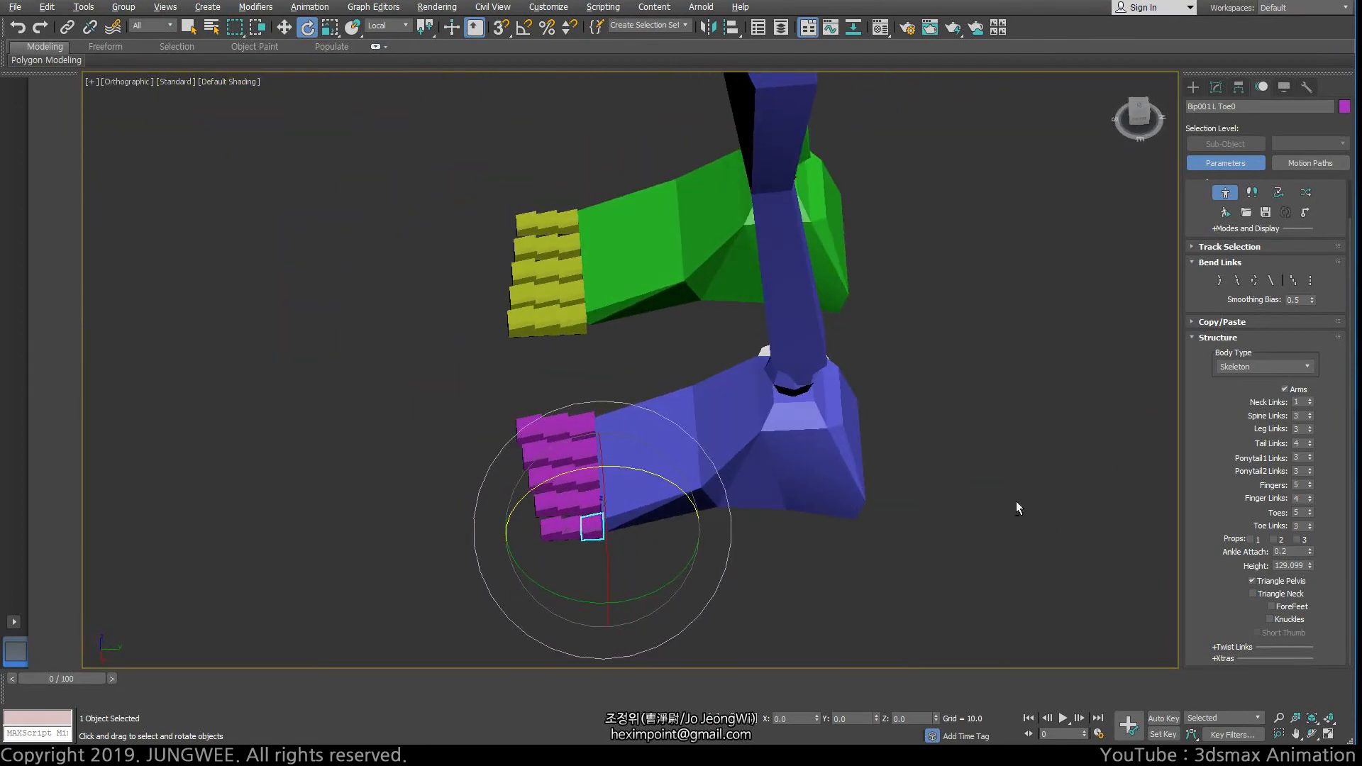
pyautogui.keyDown('alt'); pyautogui.moveTo(770, 592); pyautogui.dragTo(930, 526, button='middle'); pyautogui.keyUp('alt')
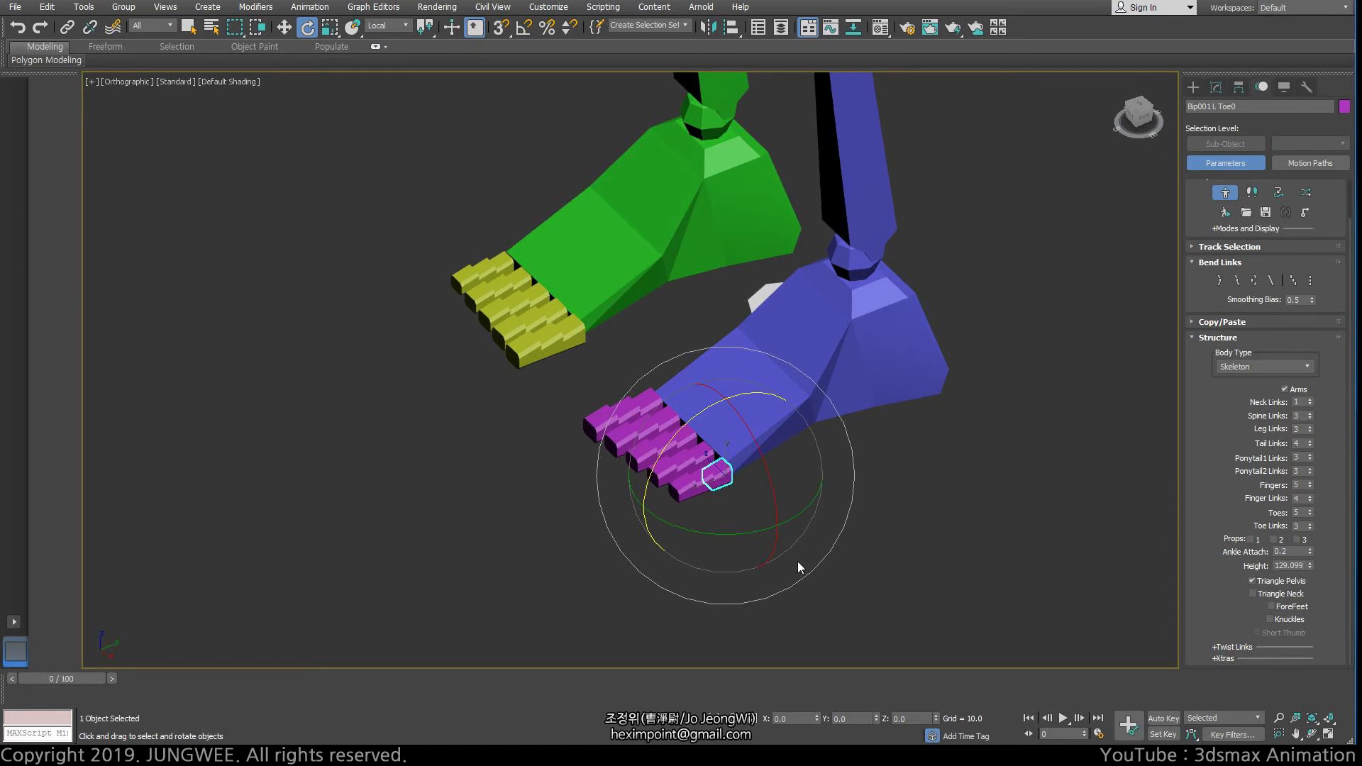
pyautogui.scroll(-9, 781, 513)
pyautogui.keyDown('alt'); pyautogui.moveTo(779, 508); pyautogui.dragTo(606, 518, button='middle'); pyautogui.keyUp('alt')
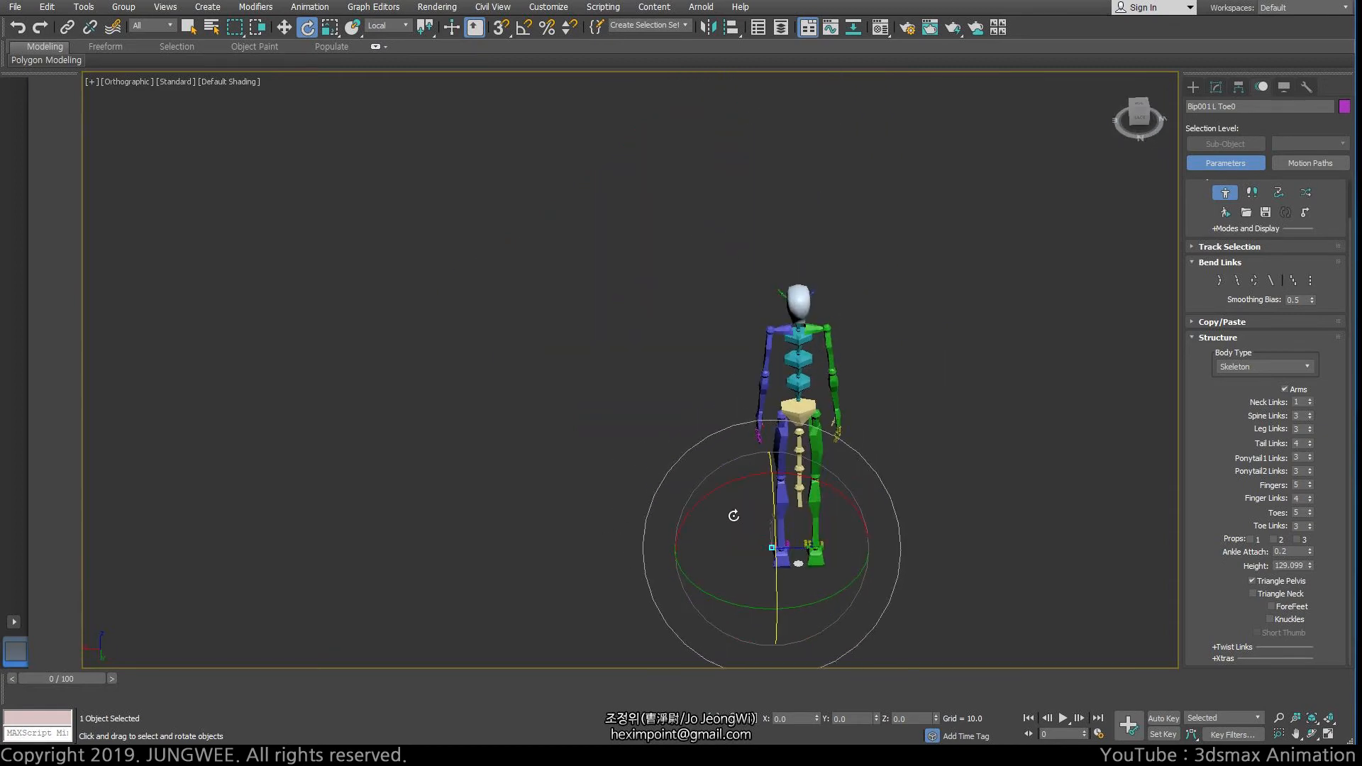
pyautogui.scroll(-4, 773, 506)
pyautogui.scroll(6, 853, 508)
pyautogui.moveTo(684, 489); pyautogui.dragTo(681, 590, button='middle')
pyautogui.keyDown('alt'); pyautogui.moveTo(681, 590); pyautogui.dragTo(738, 585, button='middle'); pyautogui.keyUp('alt')
pyautogui.scroll(-5, 682, 570)
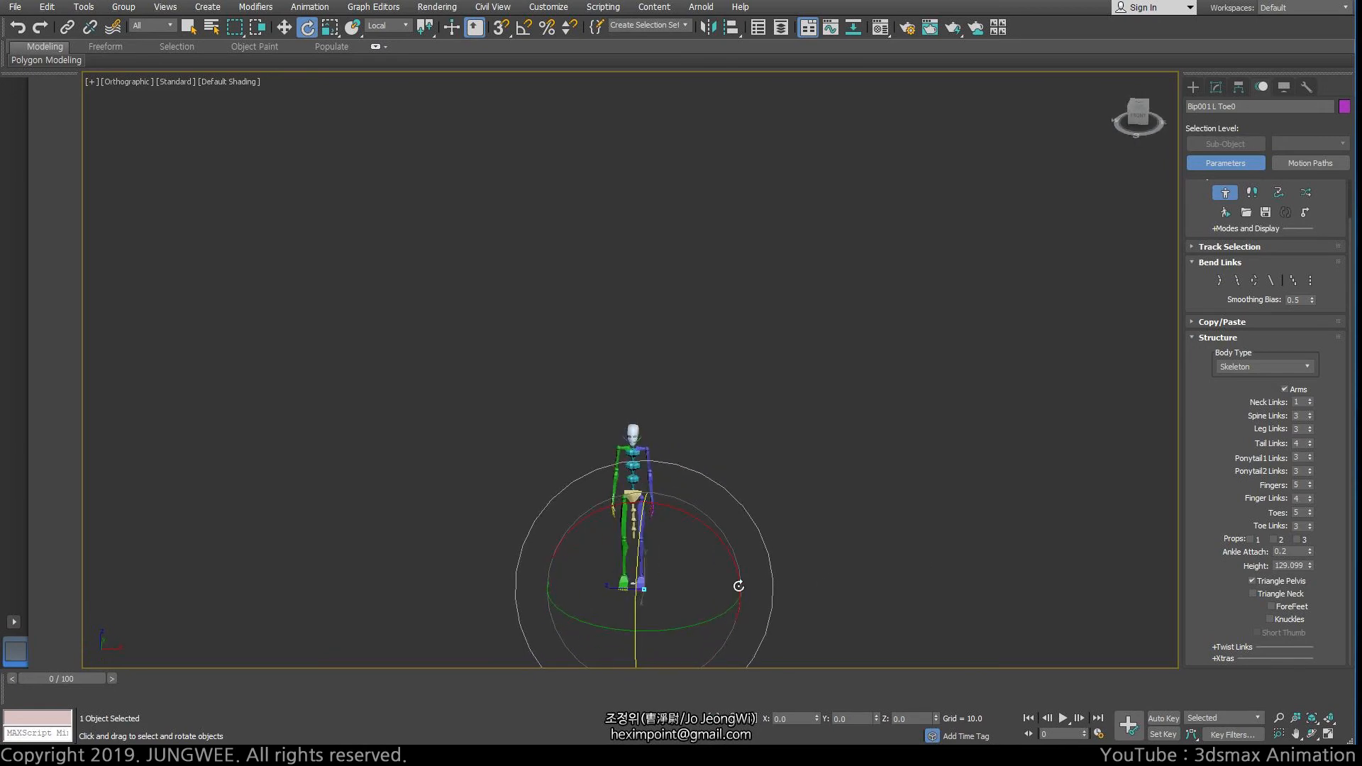
pyautogui.scroll(5, 738, 586)
pyautogui.keyDown('alt'); pyautogui.moveTo(649, 294); pyautogui.dragTo(511, 355, button='middle'); pyautogui.keyUp('alt')
pyautogui.scroll(5, 598, 464)
pyautogui.keyDown('alt'); pyautogui.moveTo(598, 464); pyautogui.dragTo(777, 525, button='middle'); pyautogui.keyUp('alt')
pyautogui.scroll(4, 500, 434)
pyautogui.moveTo(537, 432); pyautogui.dragTo(702, 543, button='middle')
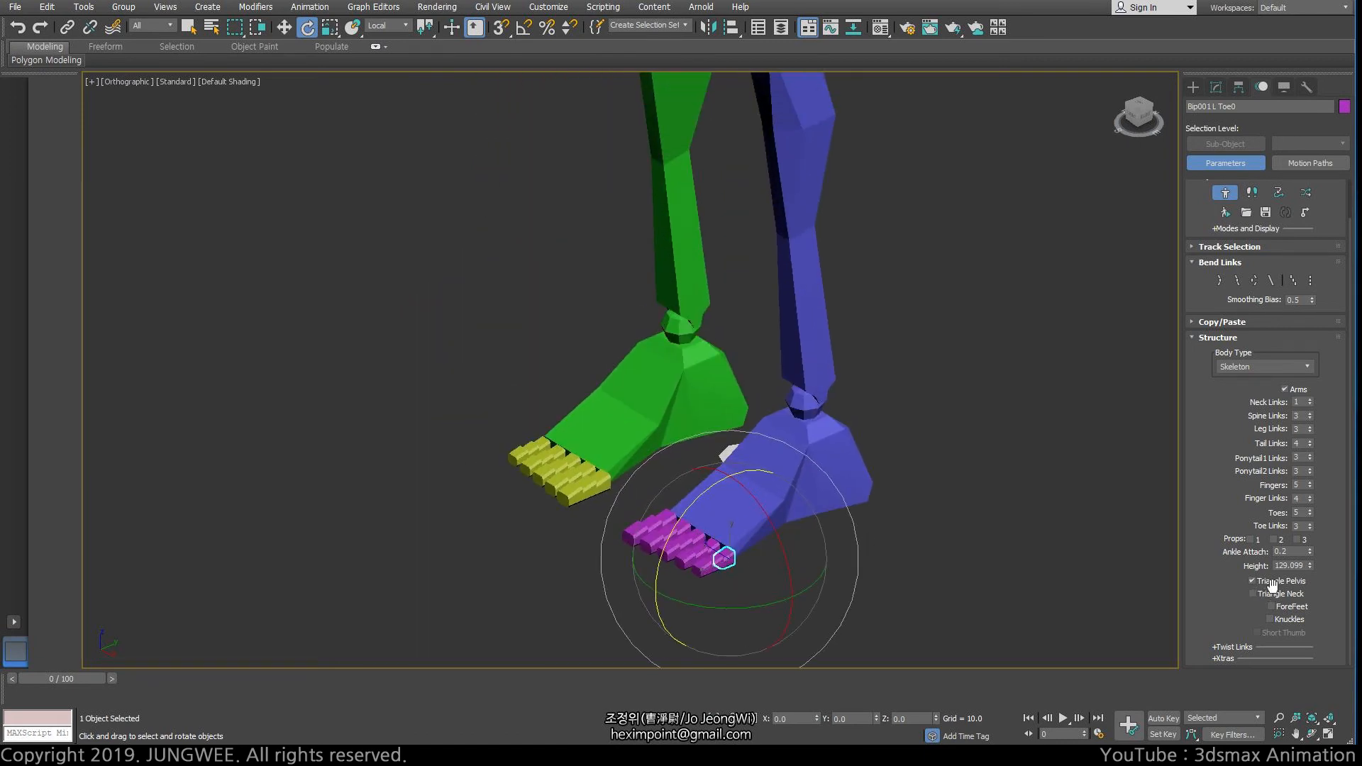
# - Set both Toes and Toe Links to 1
pyautogui.click(1310, 515)
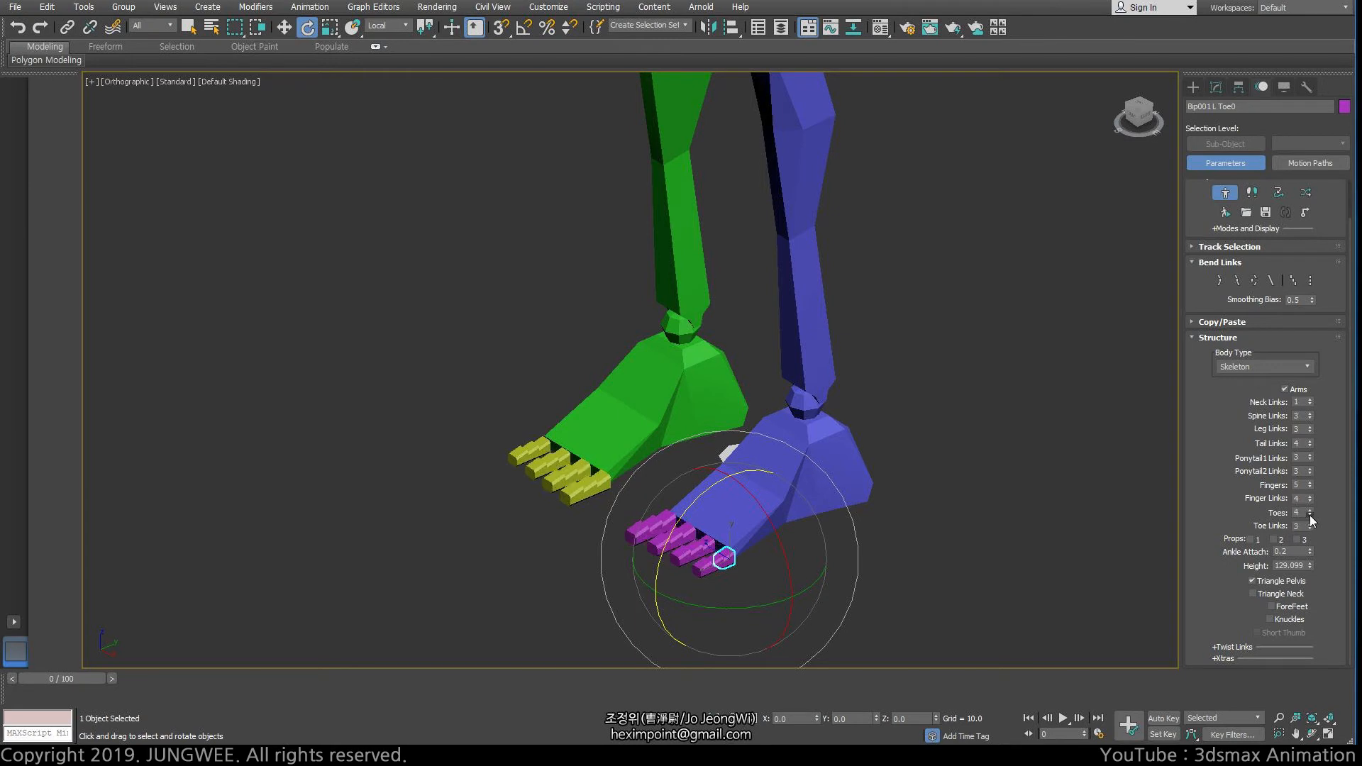
pyautogui.click(1310, 515)
pyautogui.click(1310, 515)
pyautogui.click(1310, 515)
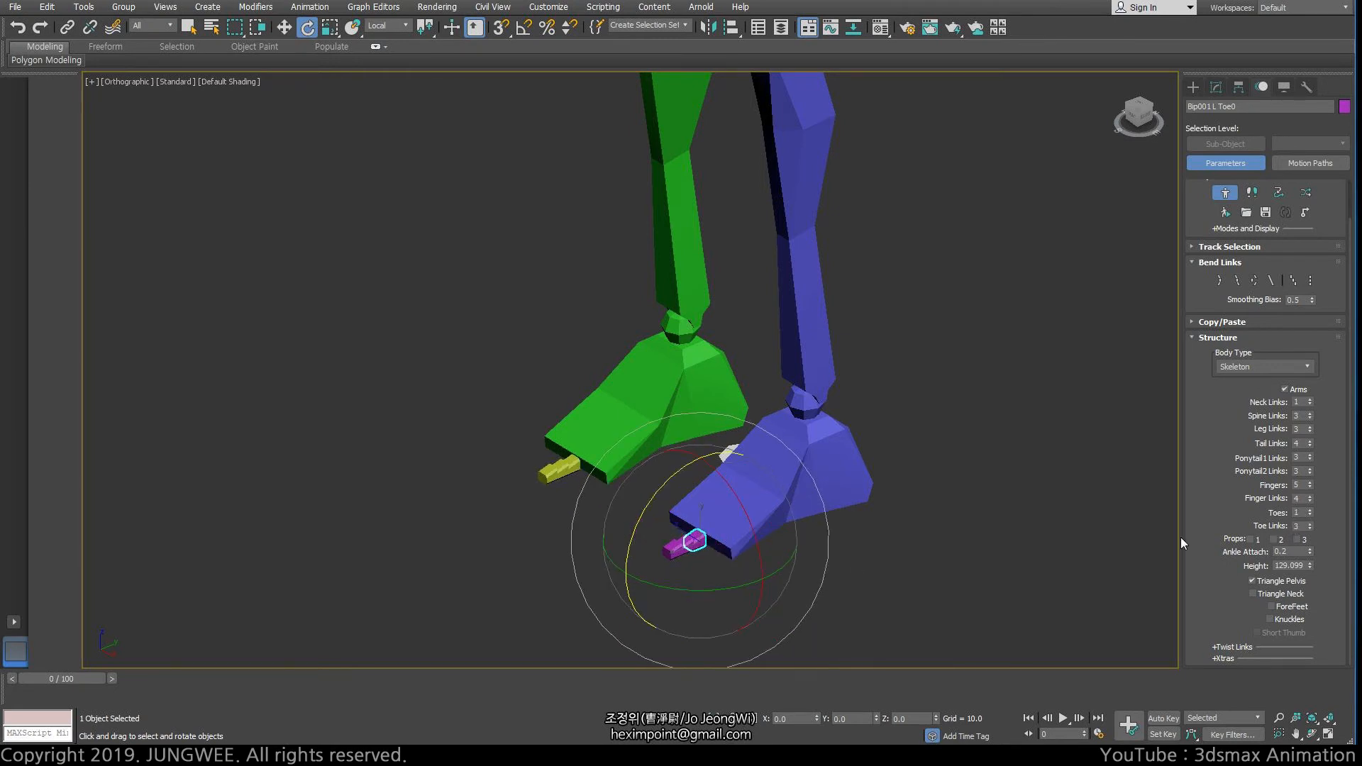
pyautogui.click(1309, 528)
pyautogui.click(1310, 528)
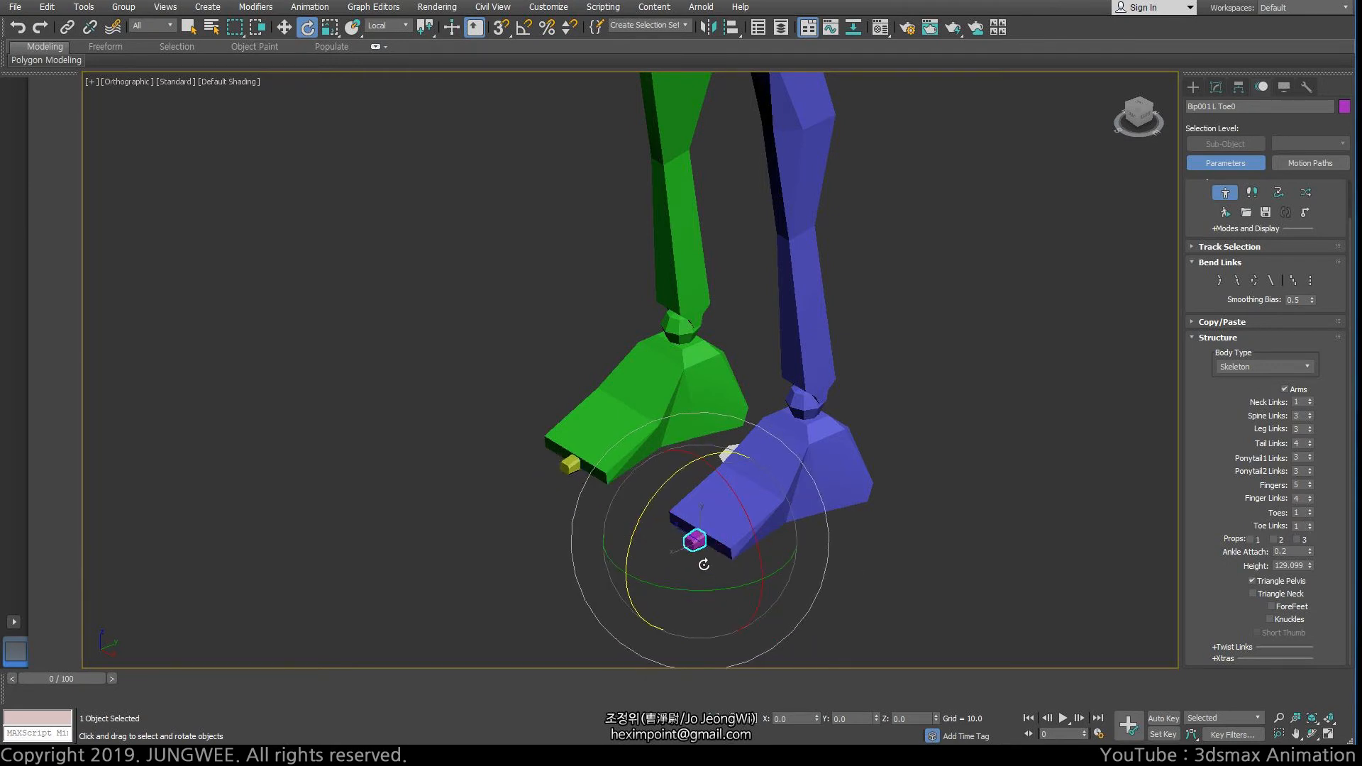
# - Scale the left toe bone wider and longer into a flat block spanning the front of the foot
pyautogui.moveTo(701, 545); pyautogui.dragTo(647, 487, button='middle')
pyautogui.press('r')
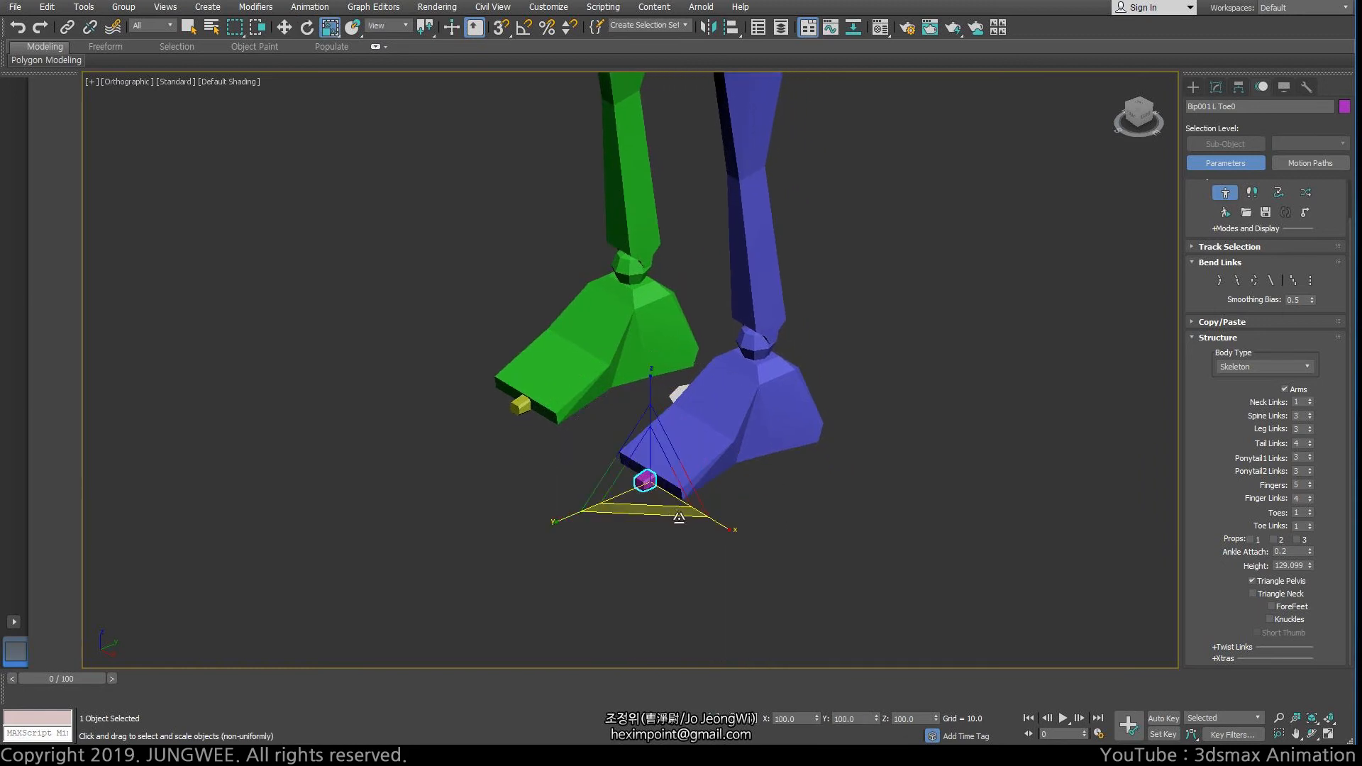
pyautogui.moveTo(724, 525); pyautogui.dragTo(887, 638)
pyautogui.moveTo(565, 518); pyautogui.dragTo(486, 550)
# - Test the left toe's bend with the Rotate tool, and shorten the toe with Scale in side view
pyautogui.press('e')
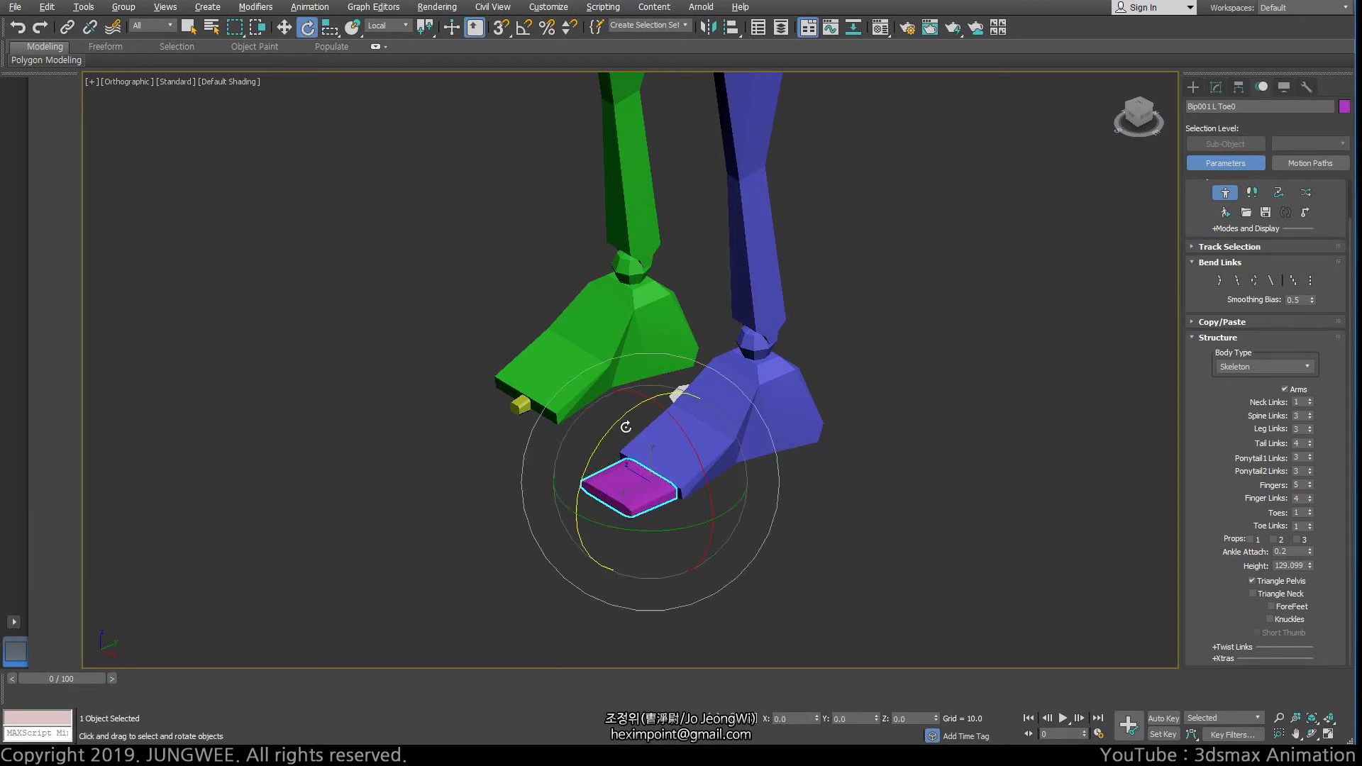
pyautogui.moveTo(612, 427); pyautogui.dragTo(713, 326)
pyautogui.keyDown('alt'); pyautogui.moveTo(713, 327); pyautogui.dragTo(641, 449, button='middle'); pyautogui.keyUp('alt')
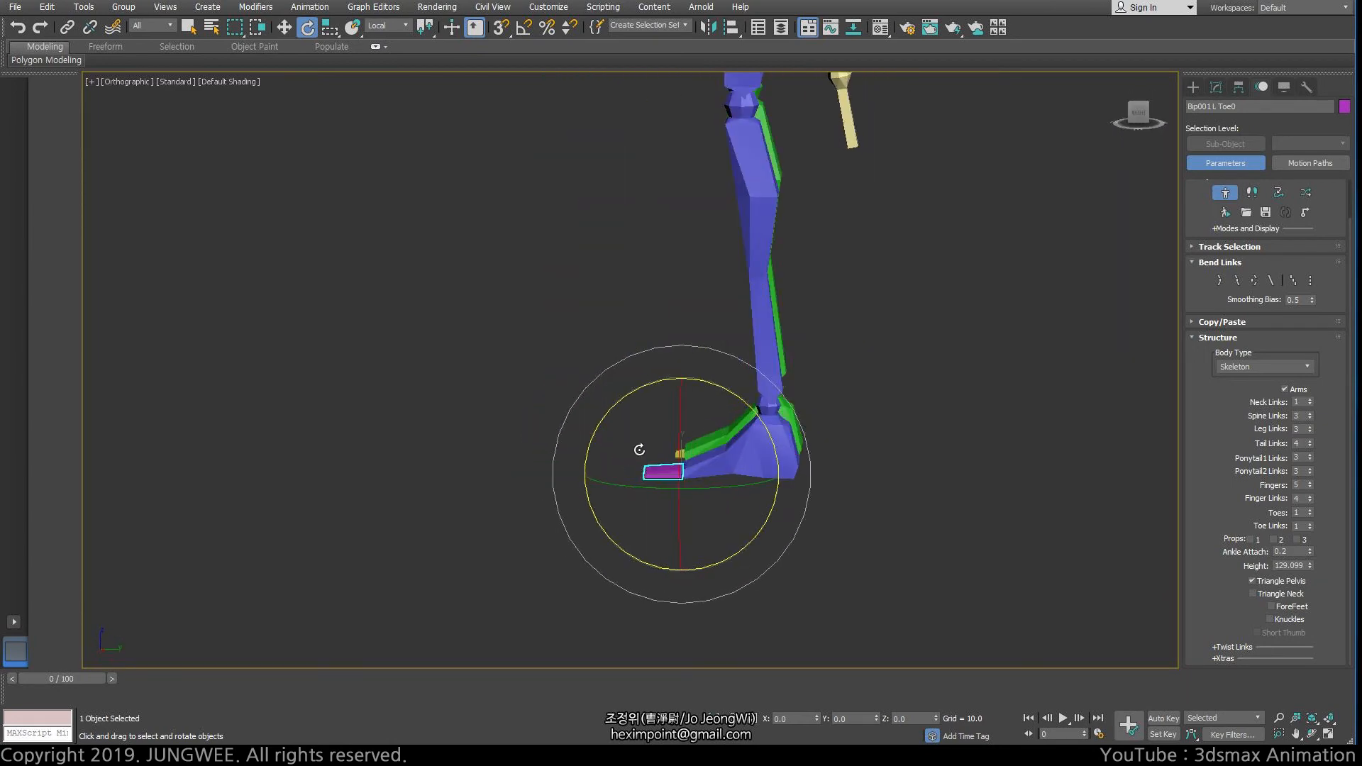
pyautogui.press('r')
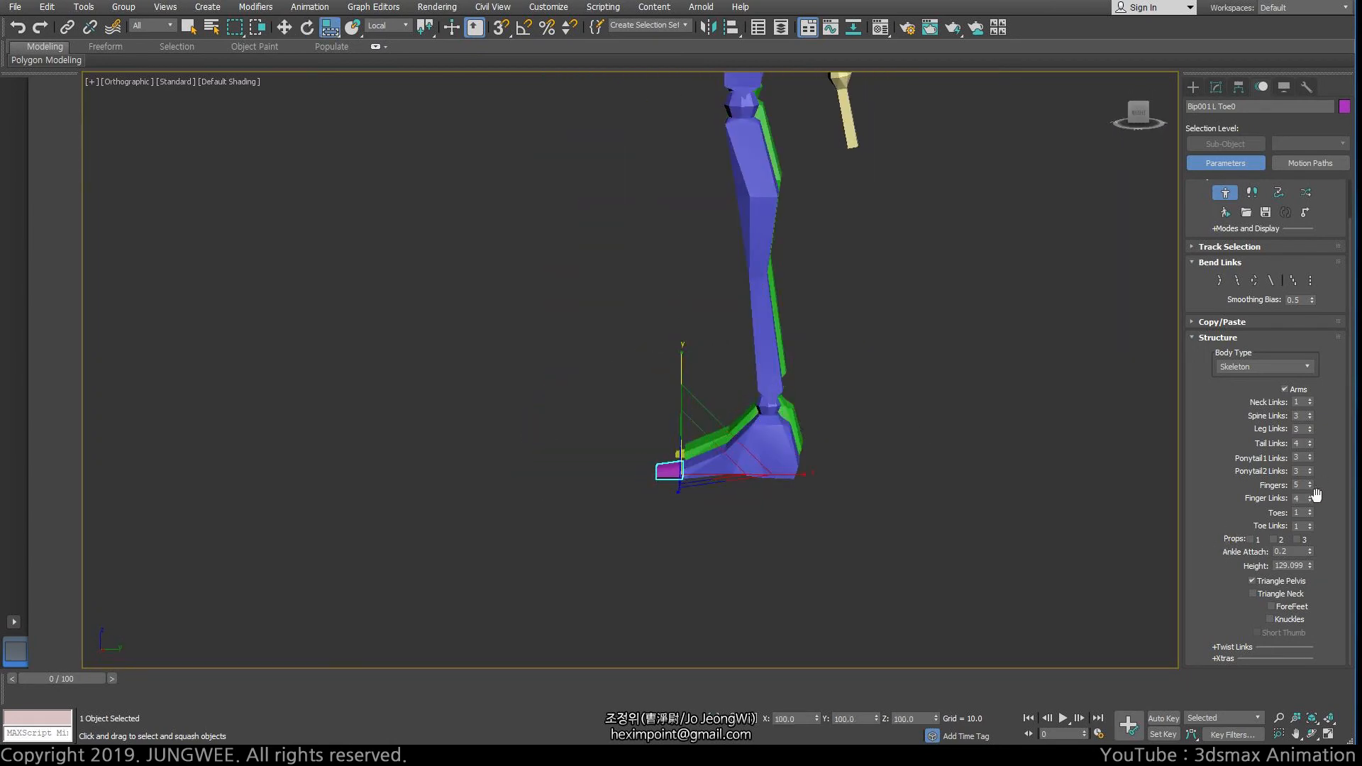
# - Enable Props 1, 2 and 3 and view them around the upper body
pyautogui.moveTo(725, 412); pyautogui.dragTo(858, 654, button='middle')
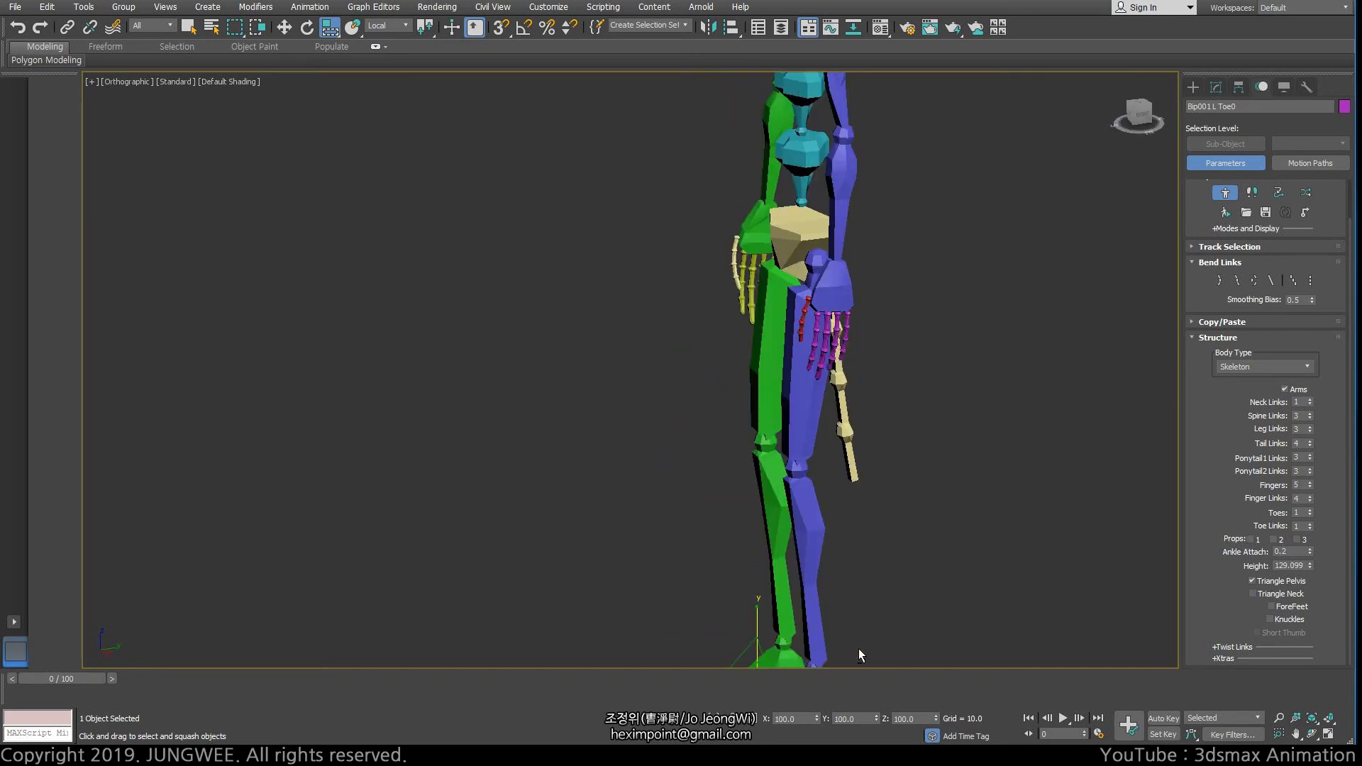
pyautogui.click(1253, 540)
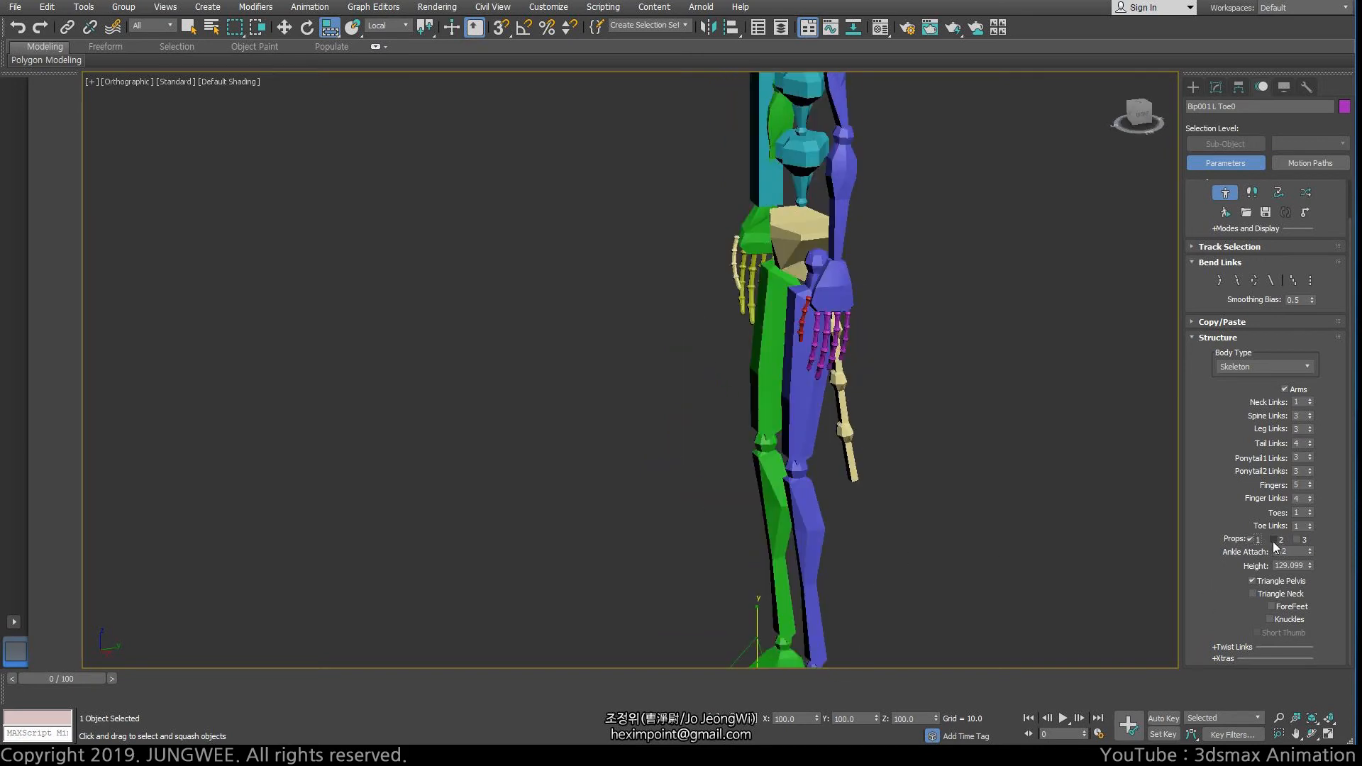
pyautogui.click(1273, 539)
pyautogui.click(1298, 541)
pyautogui.scroll(-3, 804, 294)
pyautogui.keyDown('alt'); pyautogui.moveTo(803, 294); pyautogui.dragTo(769, 454, button='middle'); pyautogui.keyUp('alt')
pyautogui.scroll(3, 768, 454)
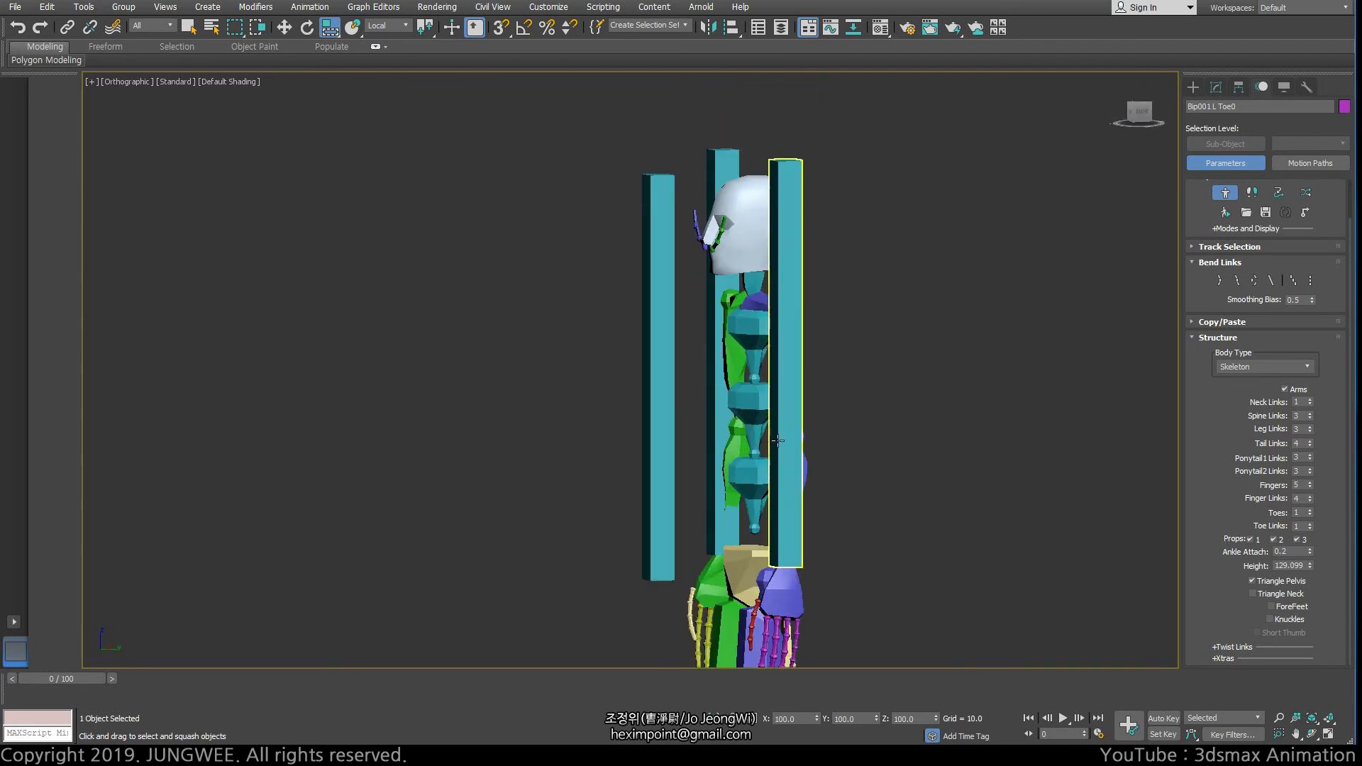
# - Turn off Props 1, 2 and 3 in the Biped structure
pyautogui.scroll(-2, 842, 462)
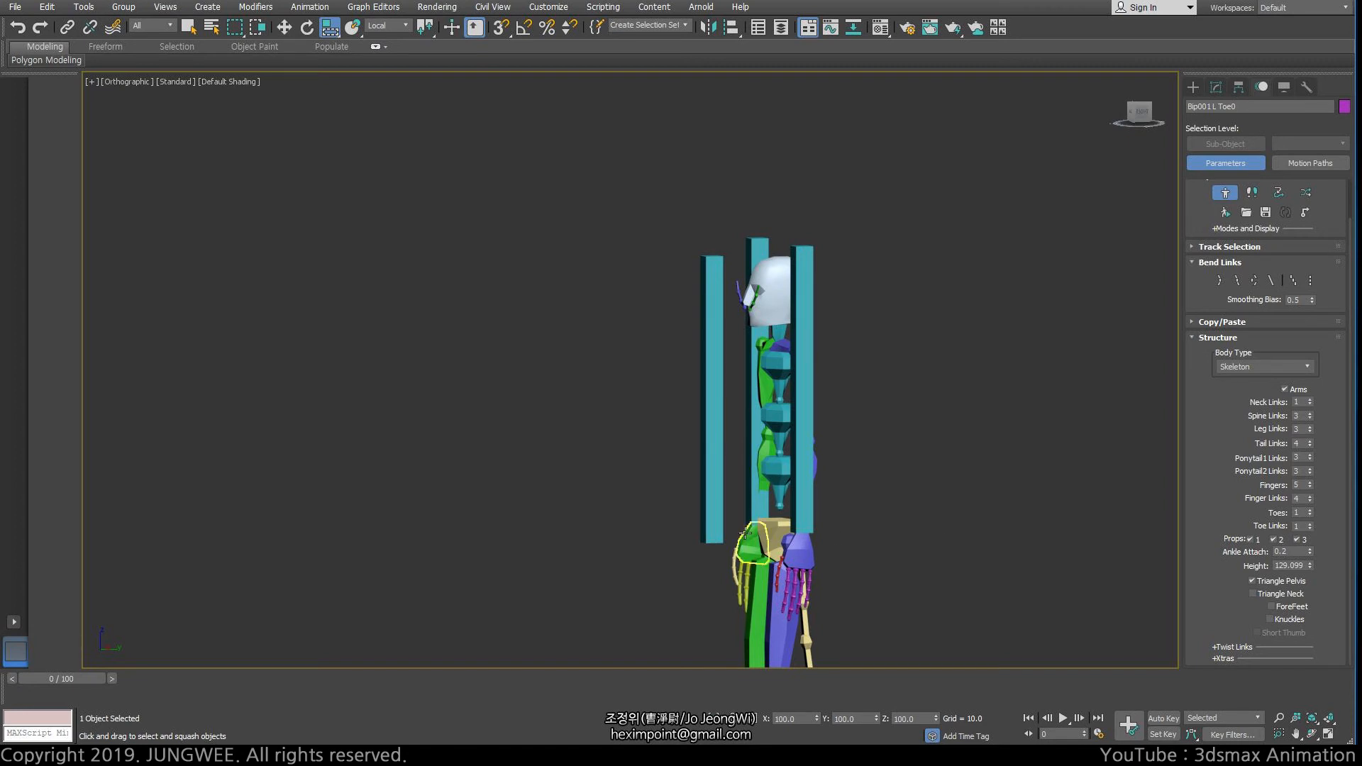
pyautogui.click(706, 479)
pyautogui.keyDown('alt'); pyautogui.moveTo(705, 476); pyautogui.dragTo(762, 507, button='middle'); pyautogui.keyUp('alt')
pyautogui.press('w')
pyautogui.click(1261, 540)
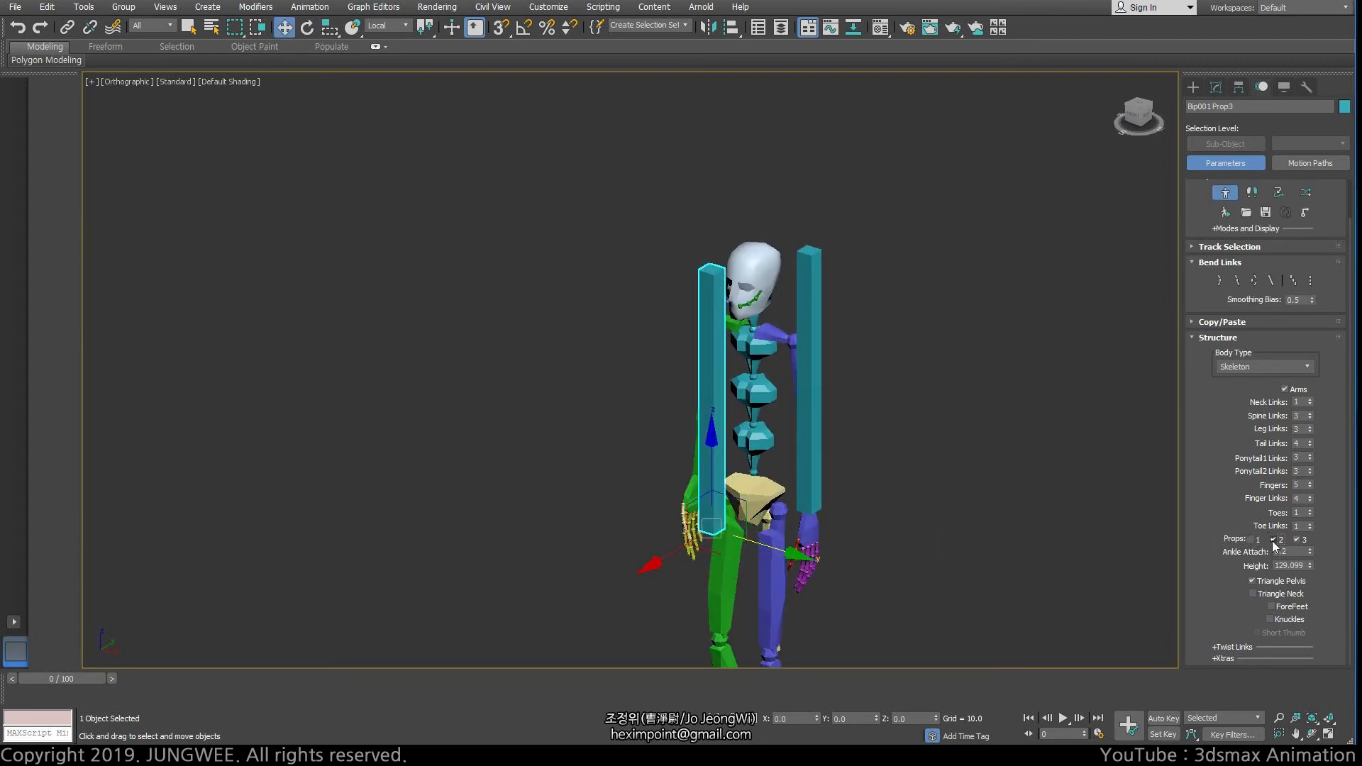
pyautogui.click(1271, 541)
pyautogui.click(1296, 539)
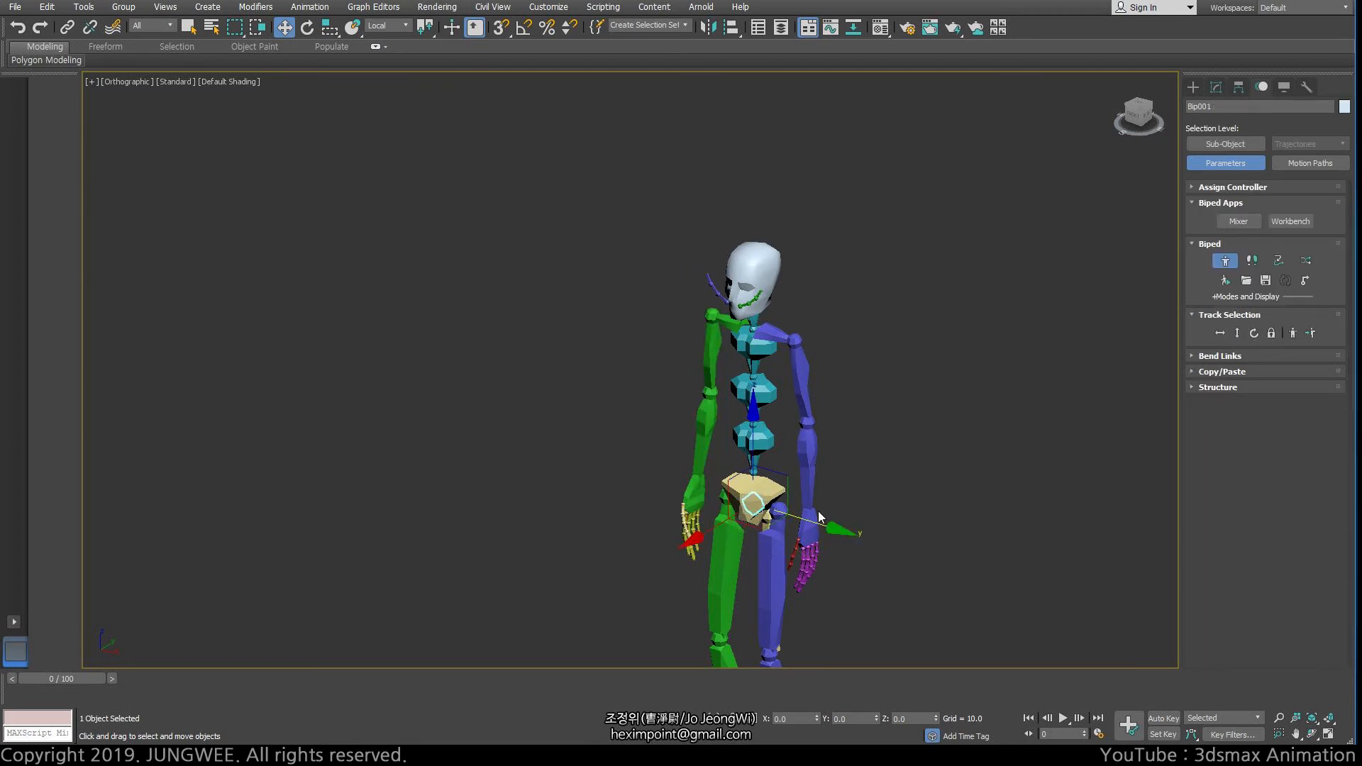
# - Enable only Prop 1 and select the prop bar above the right hand
pyautogui.click(695, 489)
pyautogui.click(1251, 582)
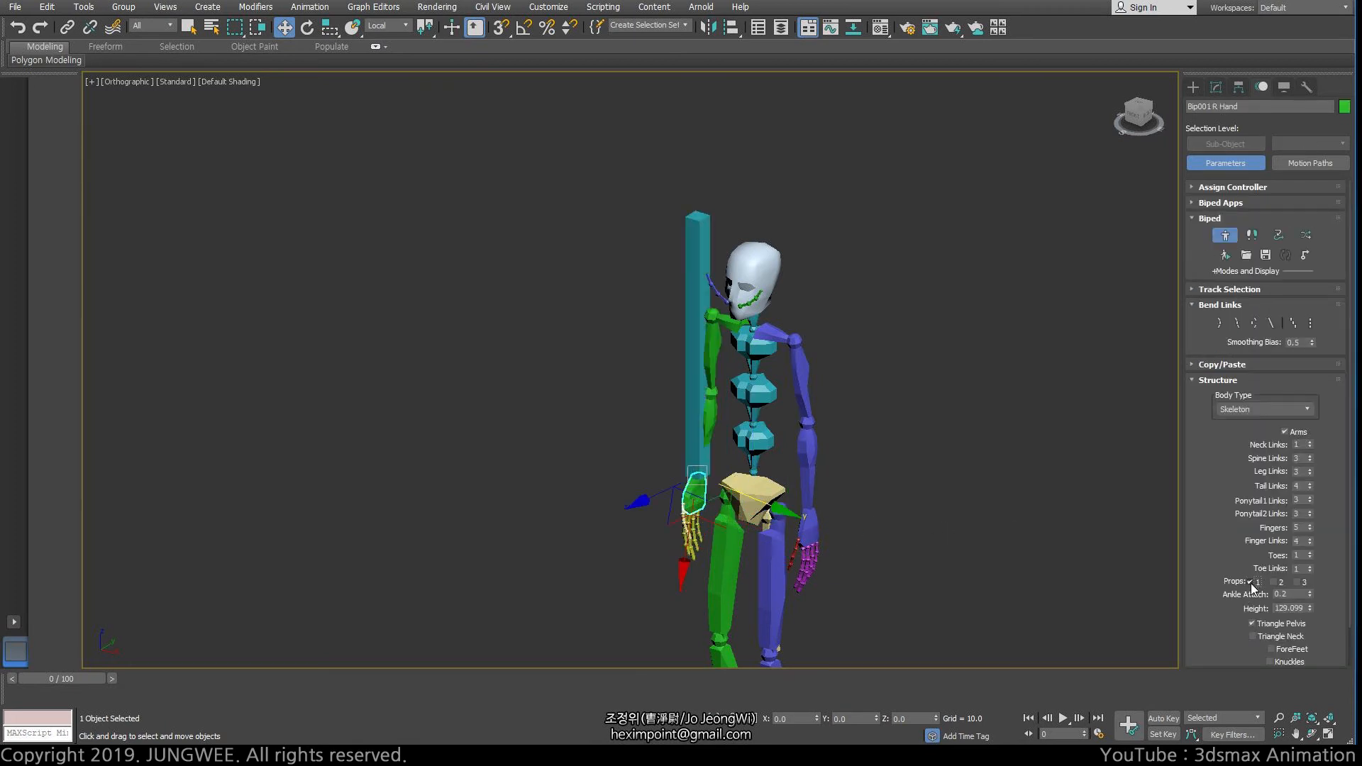
pyautogui.click(686, 441)
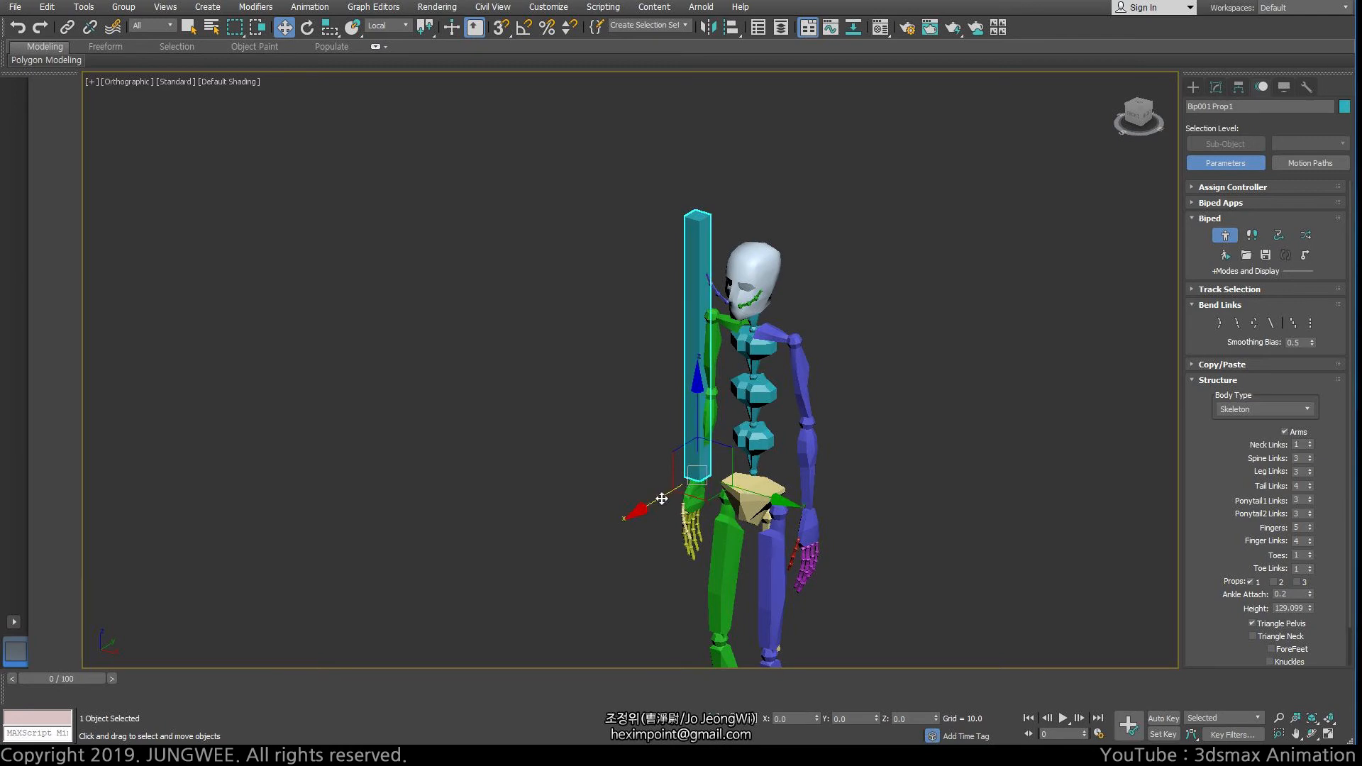
# - Move Prop 1 forward and sideways around the right hand to test how freely it can be positioned
pyautogui.moveTo(651, 499); pyautogui.dragTo(630, 509)
pyautogui.moveTo(728, 507); pyautogui.dragTo(701, 498)
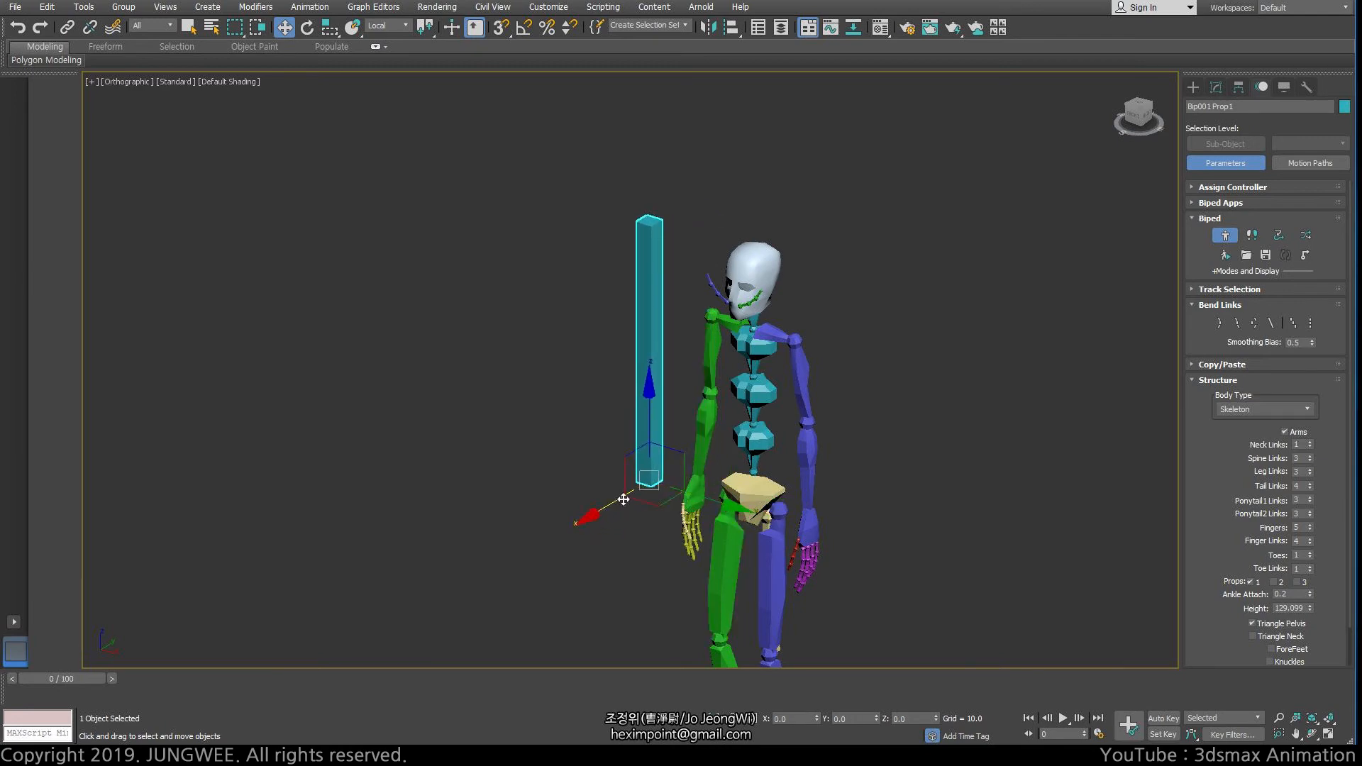
pyautogui.moveTo(623, 498)
pyautogui.keyDown('alt'); pyautogui.mouseDown(button='middle')
pyautogui.moveTo(897, 486)
pyautogui.moveTo(625, 508)
pyautogui.mouseUp(button='middle'); pyautogui.keyUp('alt')
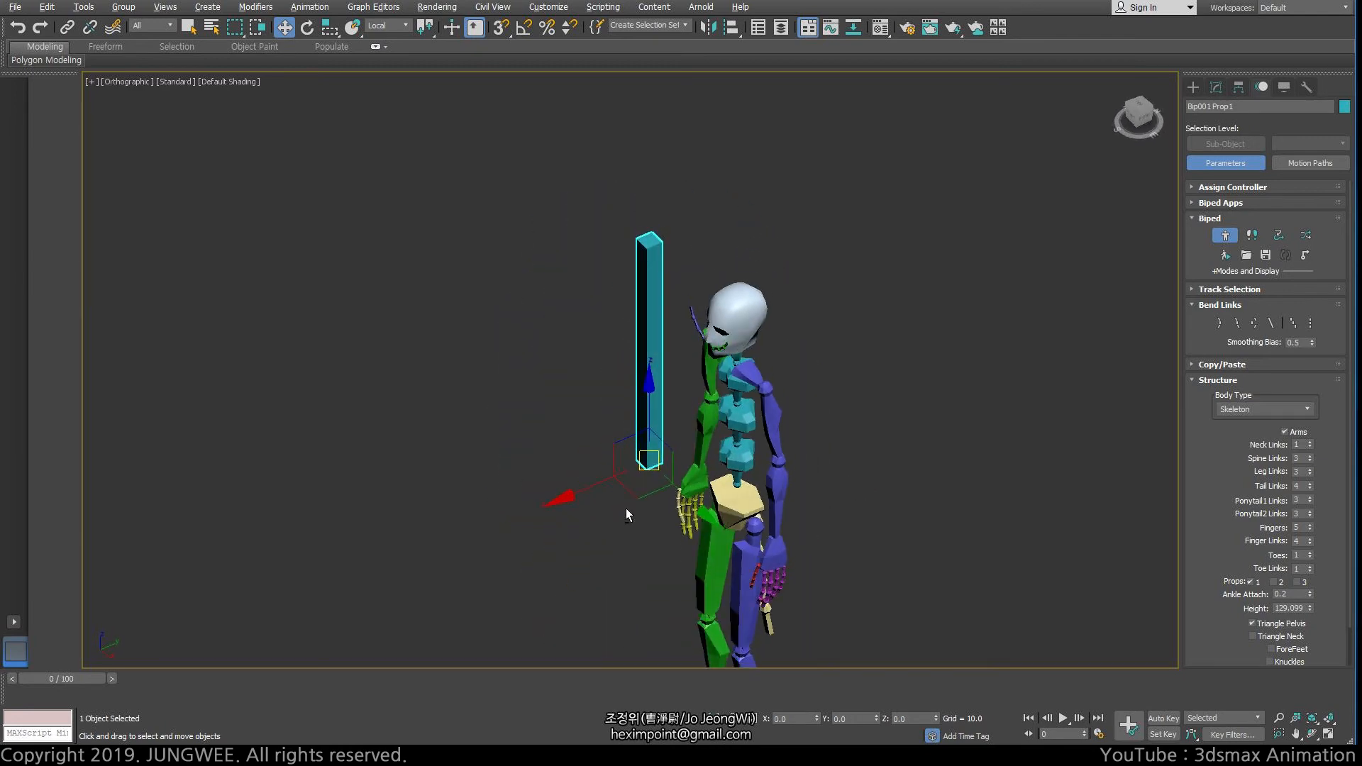
pyautogui.scroll(3, 616, 457)
pyautogui.moveTo(568, 432); pyautogui.dragTo(747, 432)
pyautogui.keyDown('alt'); pyautogui.moveTo(748, 432); pyautogui.dragTo(792, 410, button='middle'); pyautogui.keyUp('alt')
pyautogui.scroll(-4, 765, 400)
pyautogui.scroll(1, 784, 427)
pyautogui.scroll(3, 792, 410)
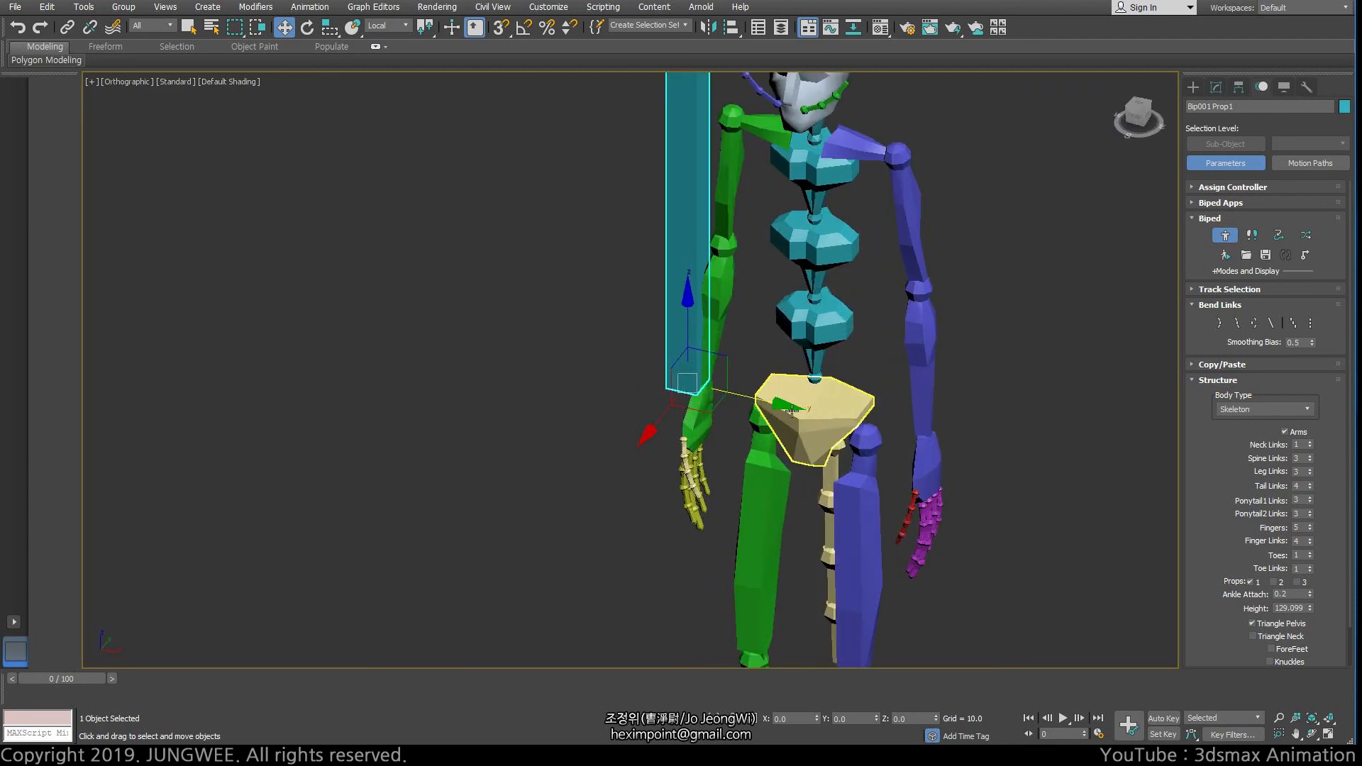
pyautogui.scroll(-3, 792, 410)
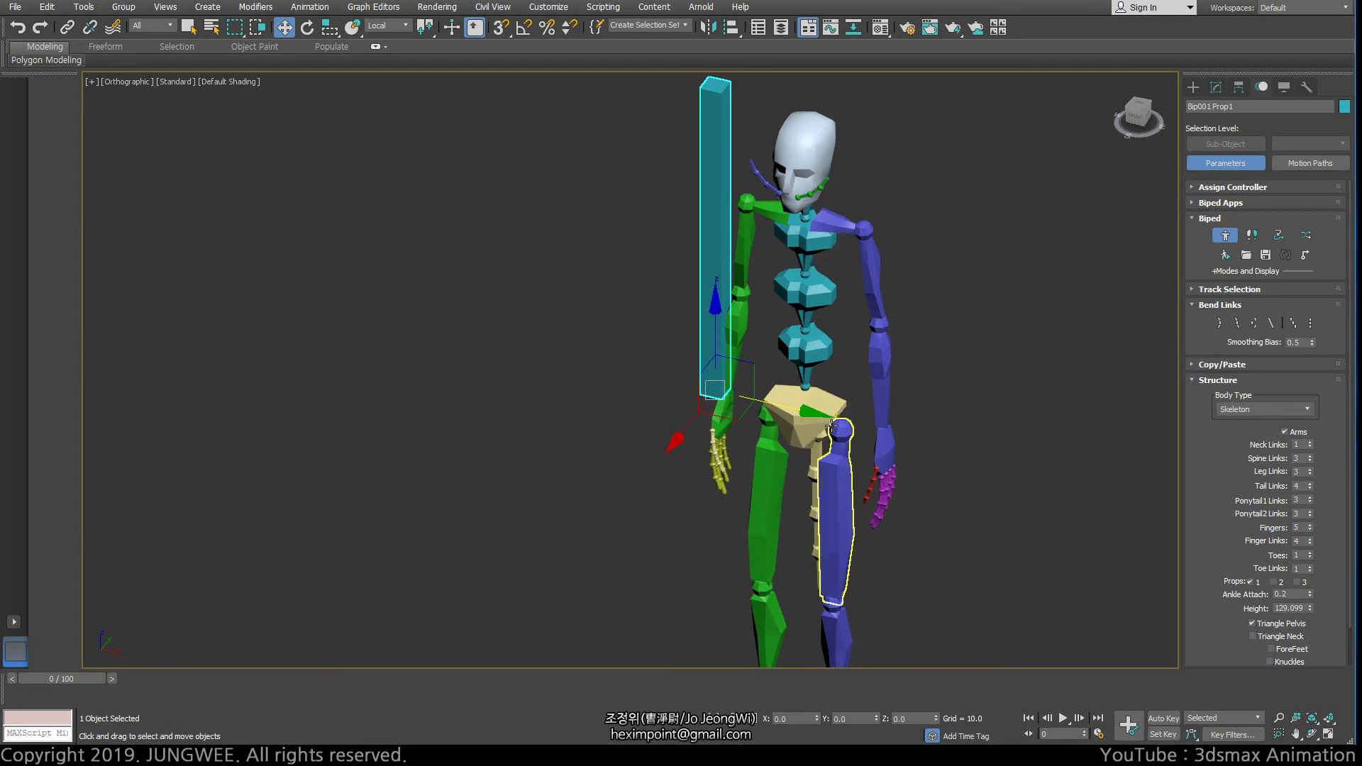
# - Select the pelvis, top and middle spine bones, and walk up the hierarchy from the middle spine bone to the pelvis
pyautogui.click(820, 400)
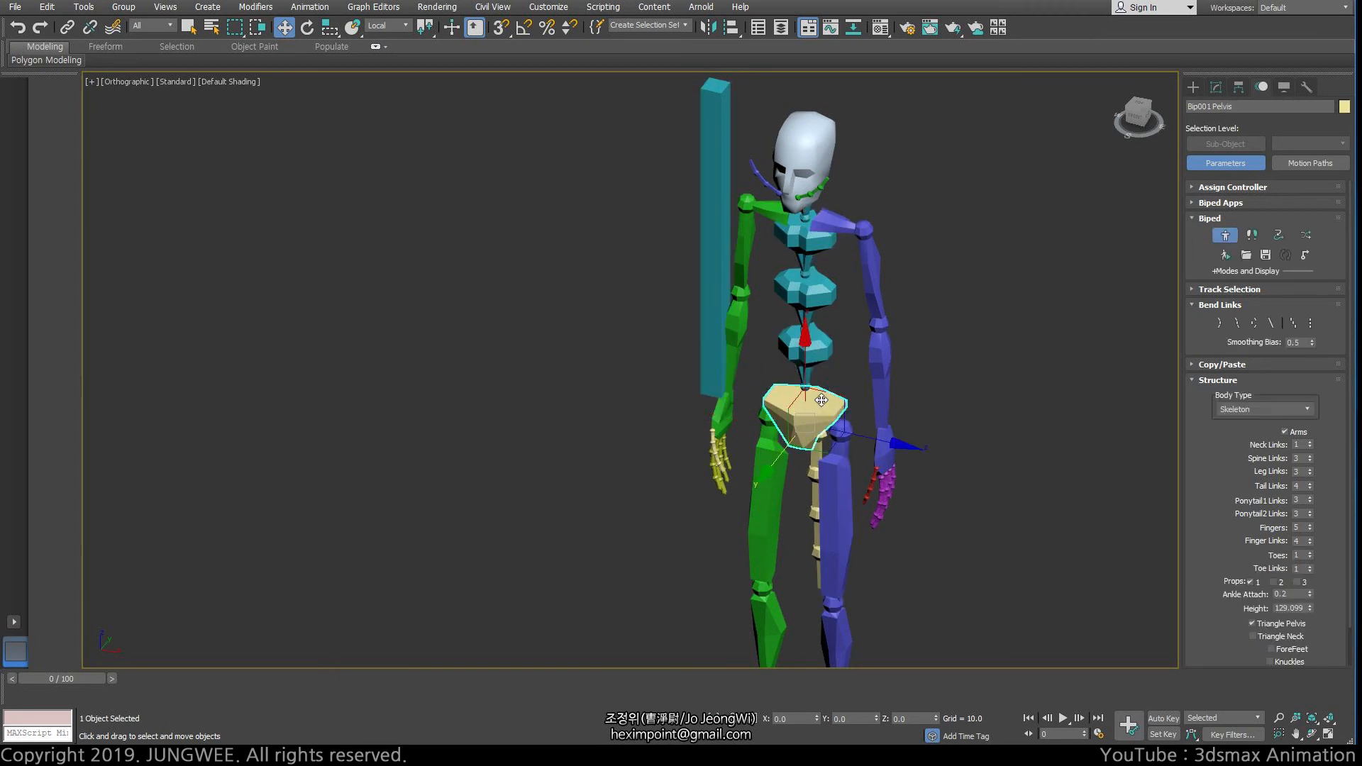
pyautogui.scroll(5, 820, 398)
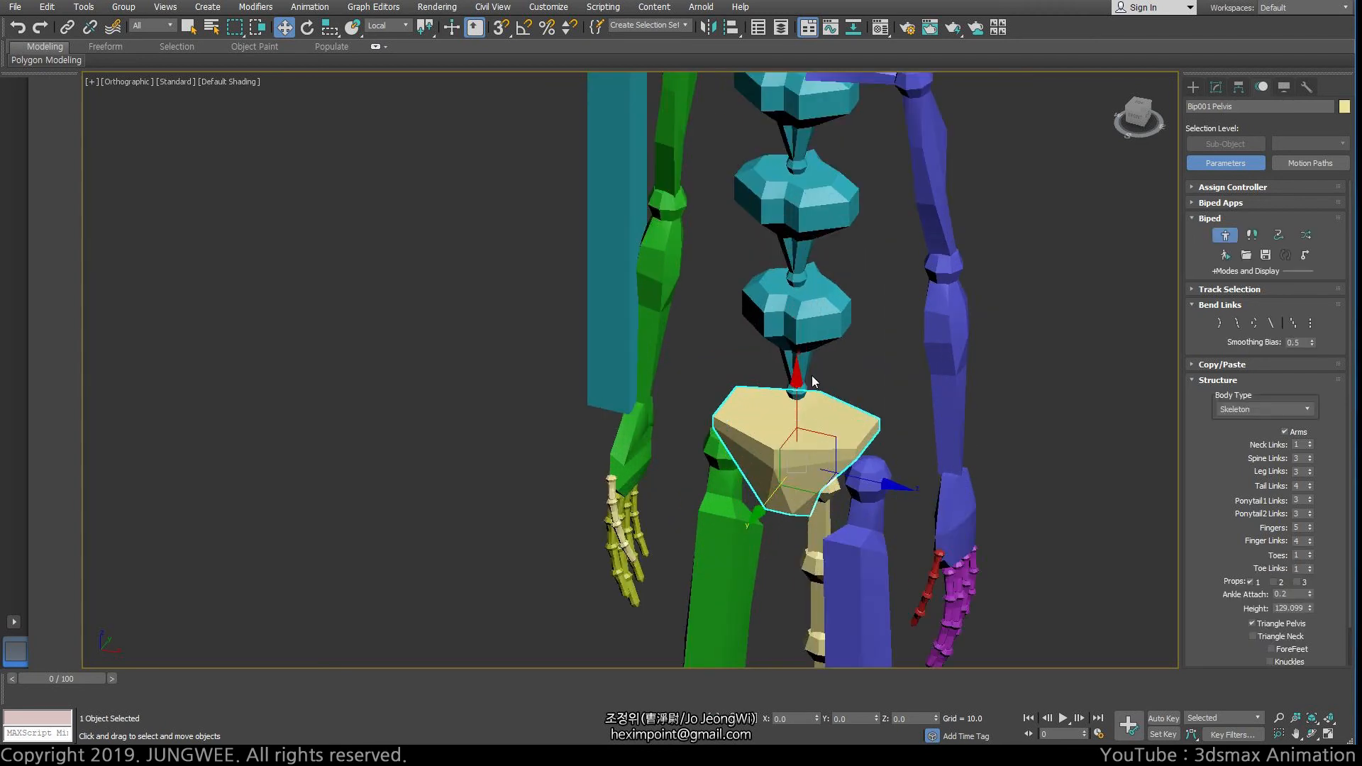
pyautogui.moveTo(819, 309); pyautogui.dragTo(863, 379, button='middle')
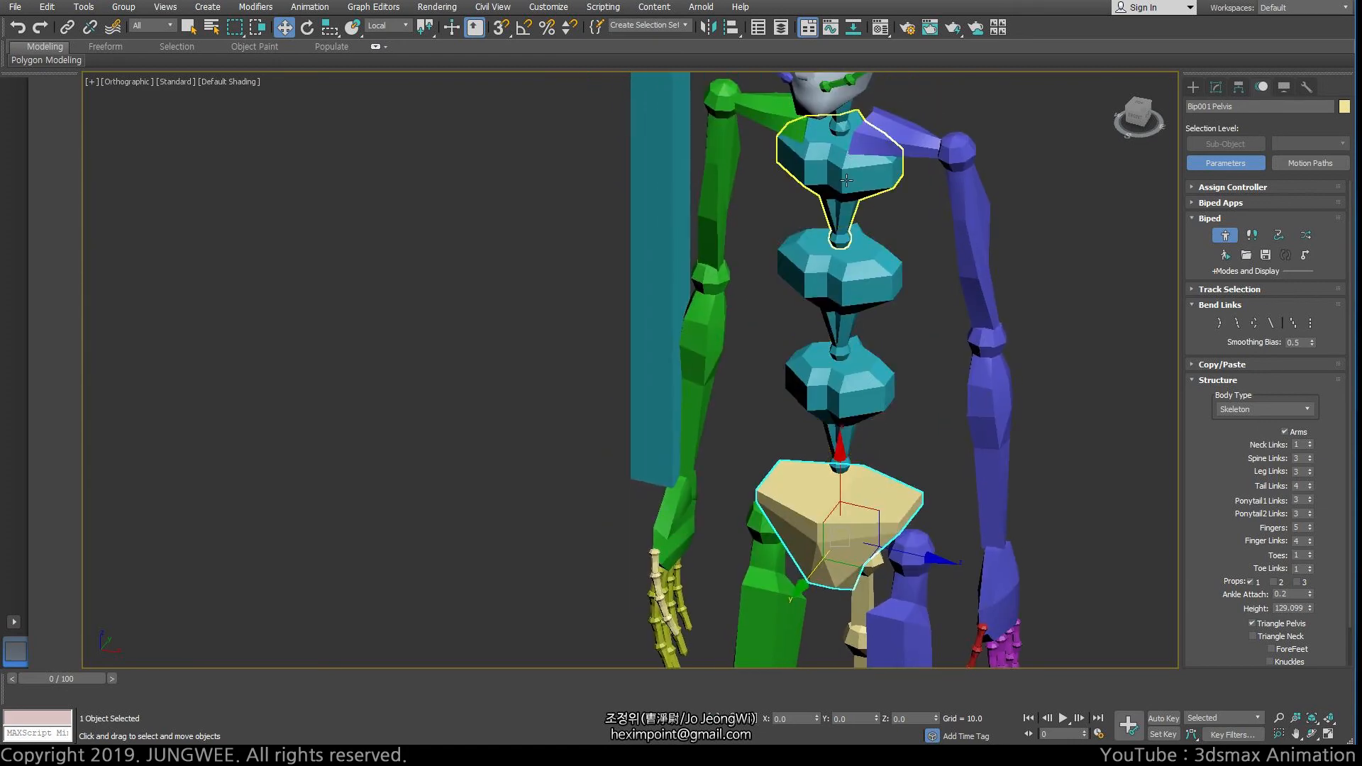
pyautogui.click(847, 178)
pyautogui.keyDown('alt'); pyautogui.moveTo(849, 241); pyautogui.dragTo(852, 150, button='middle'); pyautogui.keyUp('alt')
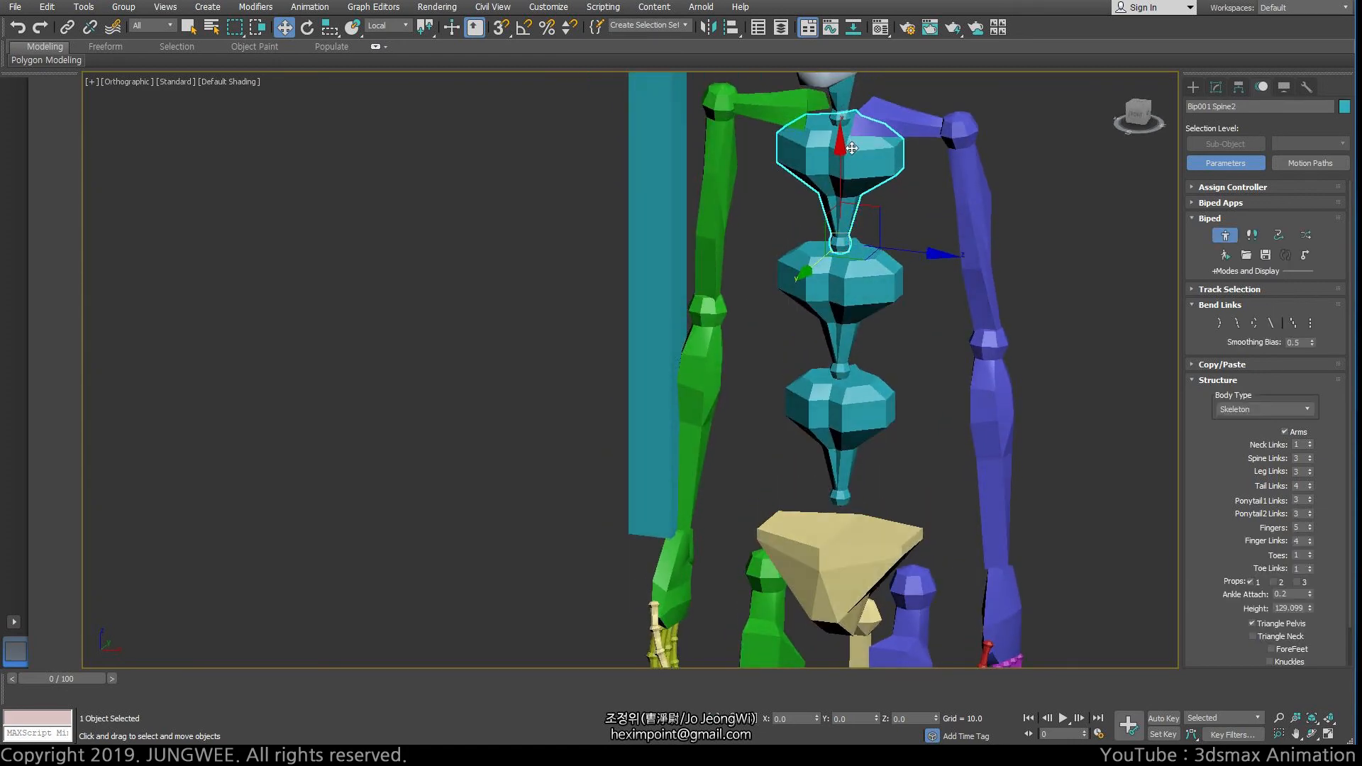
pyautogui.click(849, 276)
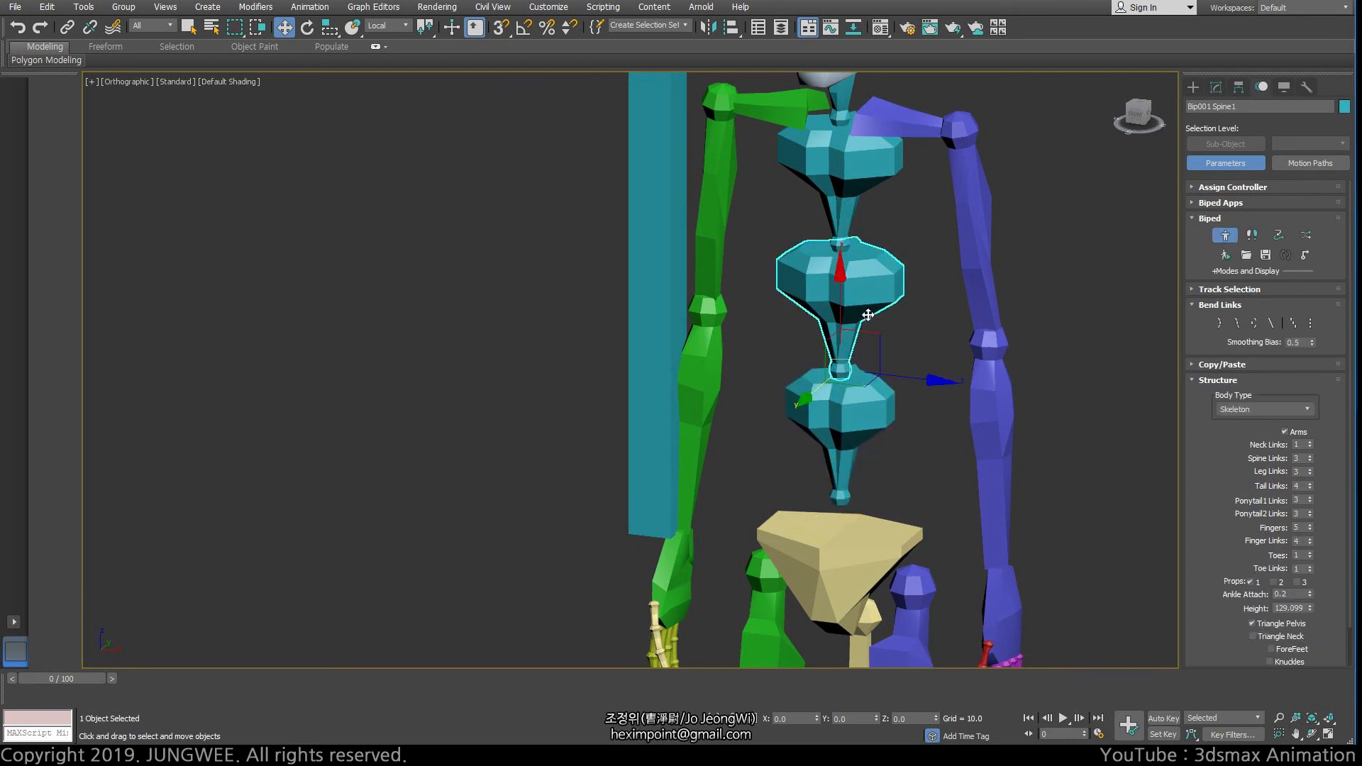
pyautogui.press('pageup')
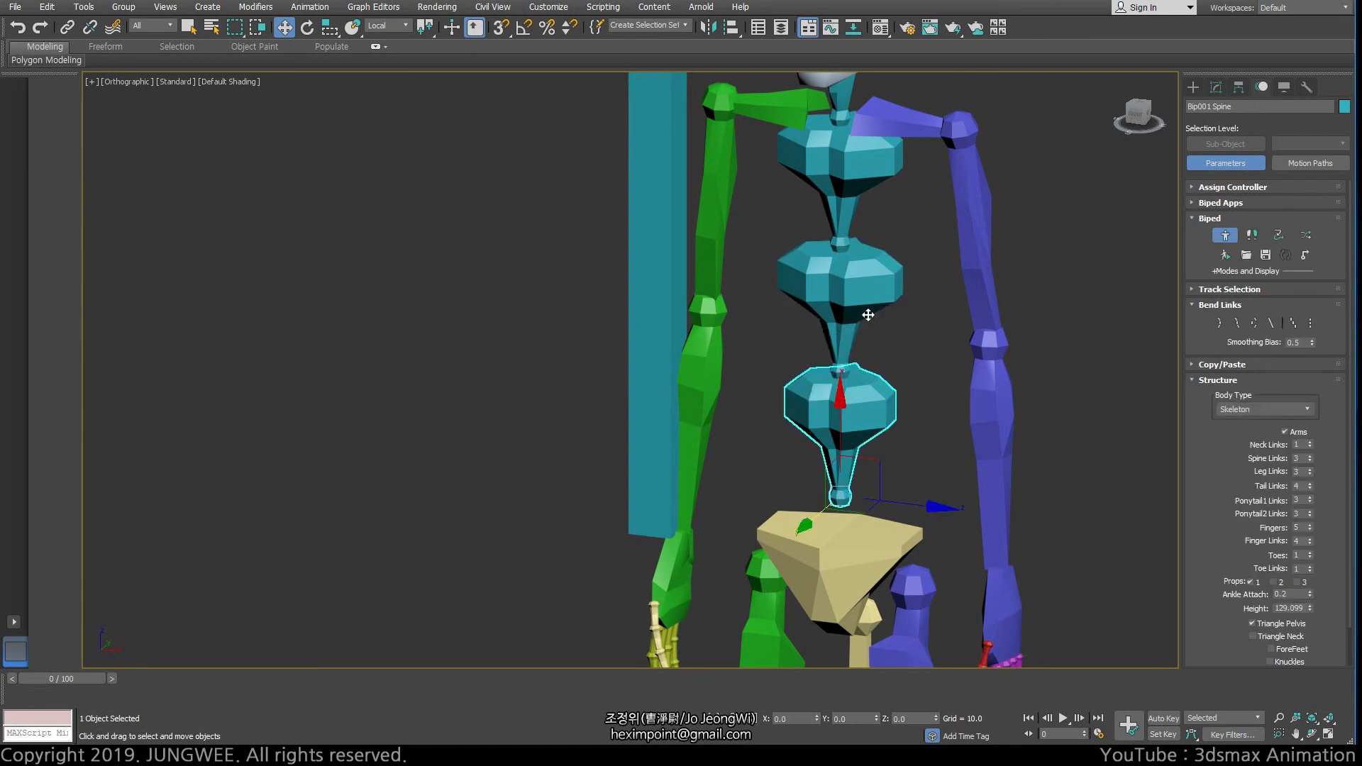
pyautogui.press('pageup')
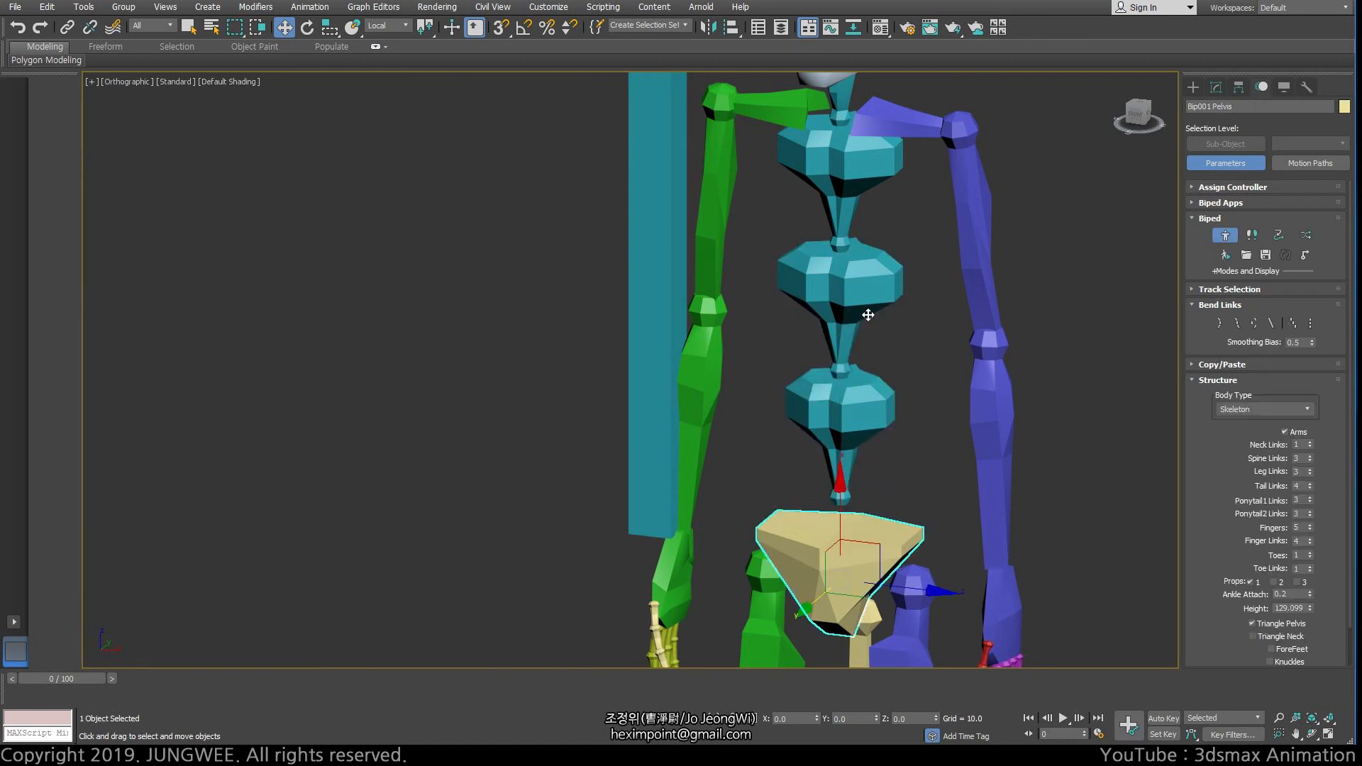
# - Step up and down the parent-child selection around the middle and lowest spine bones
pyautogui.click(866, 313)
pyautogui.press('pageup')
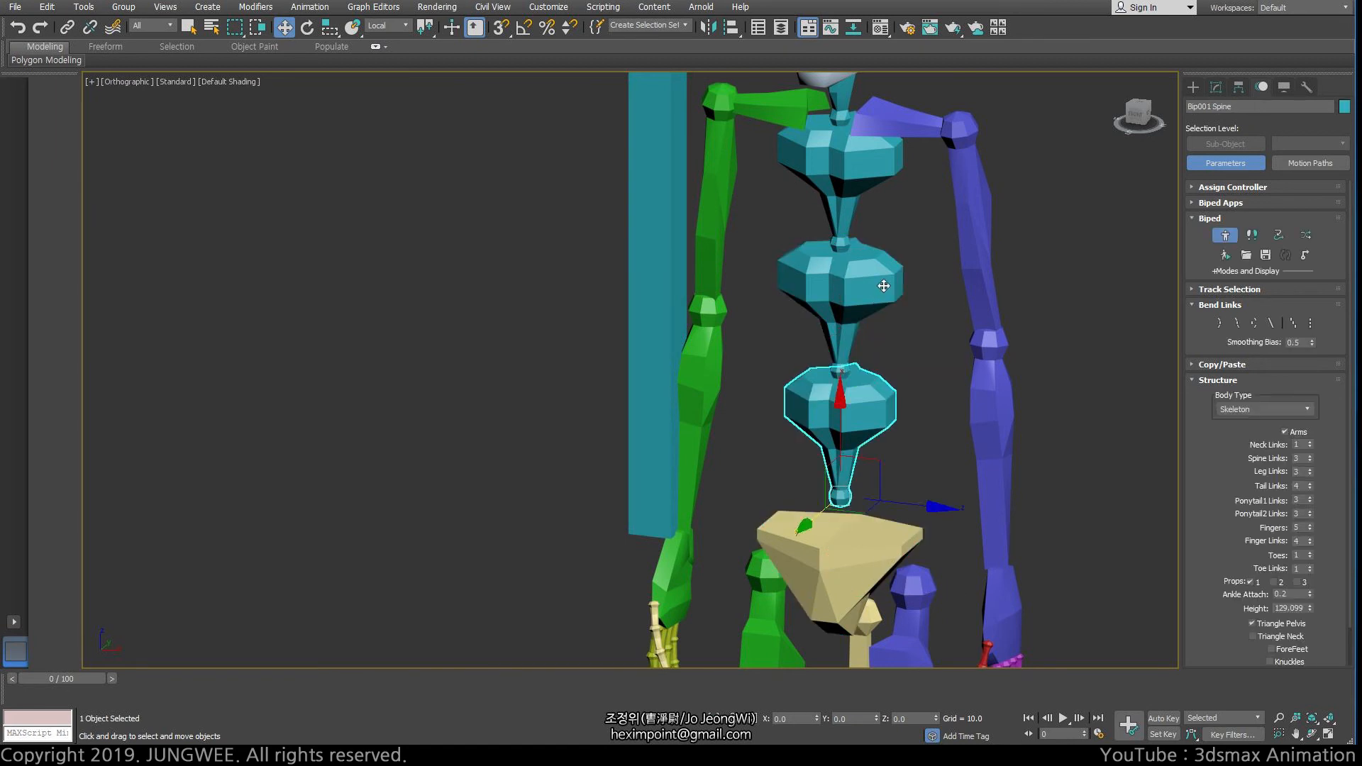
pyautogui.press('pagedown')
pyautogui.press('pageup')
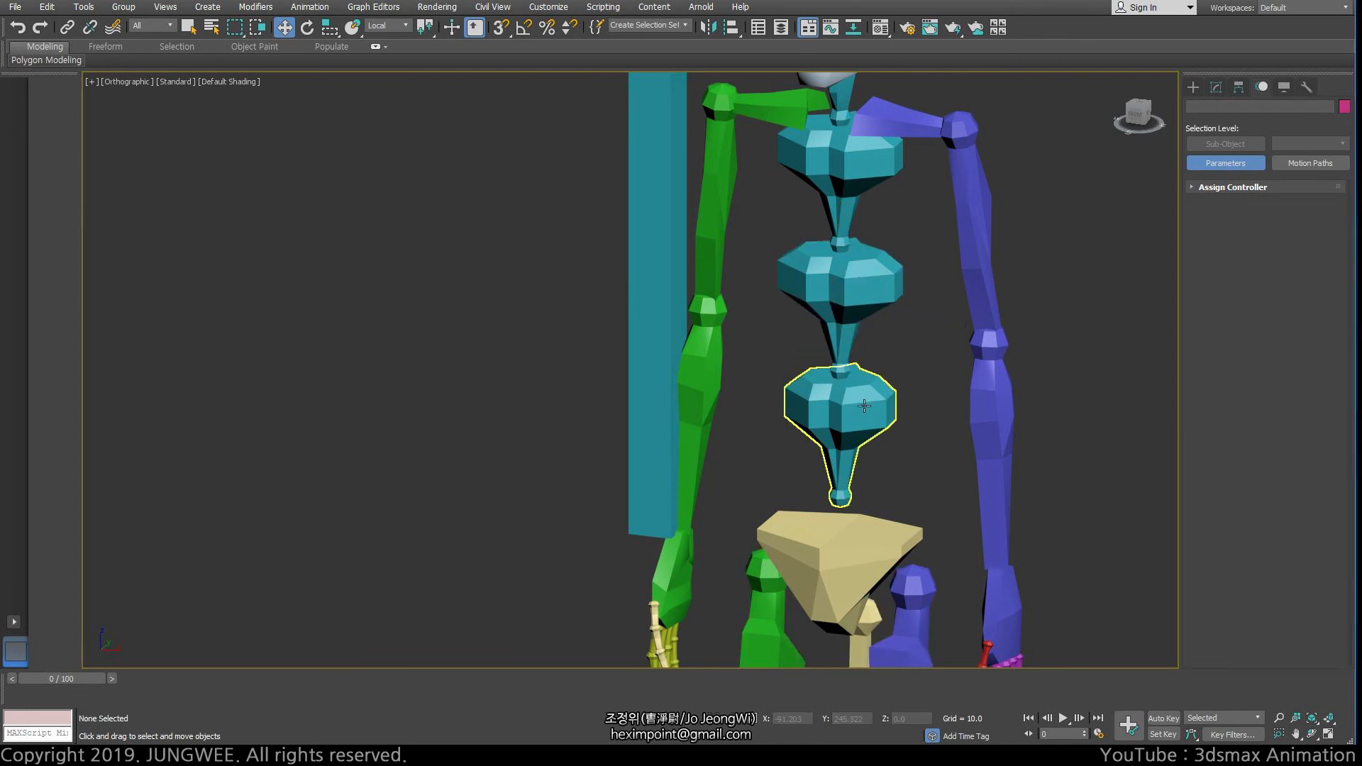
pyautogui.press('pagedown')
pyautogui.press('pagedown')
pyautogui.press('pageup')
pyautogui.press('pageup')
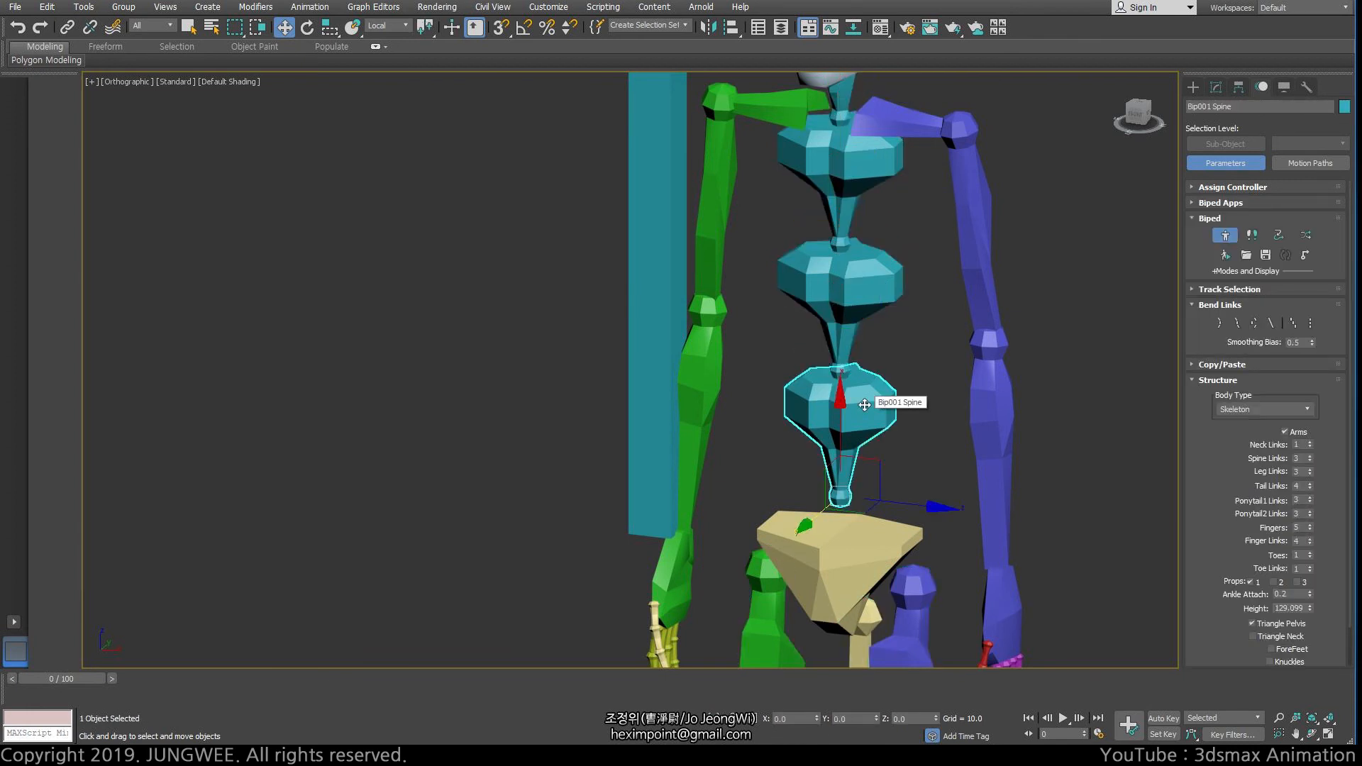
# - Select the lowest and middle spine bones alternately to compare parent and child
pyautogui.click(911, 383)
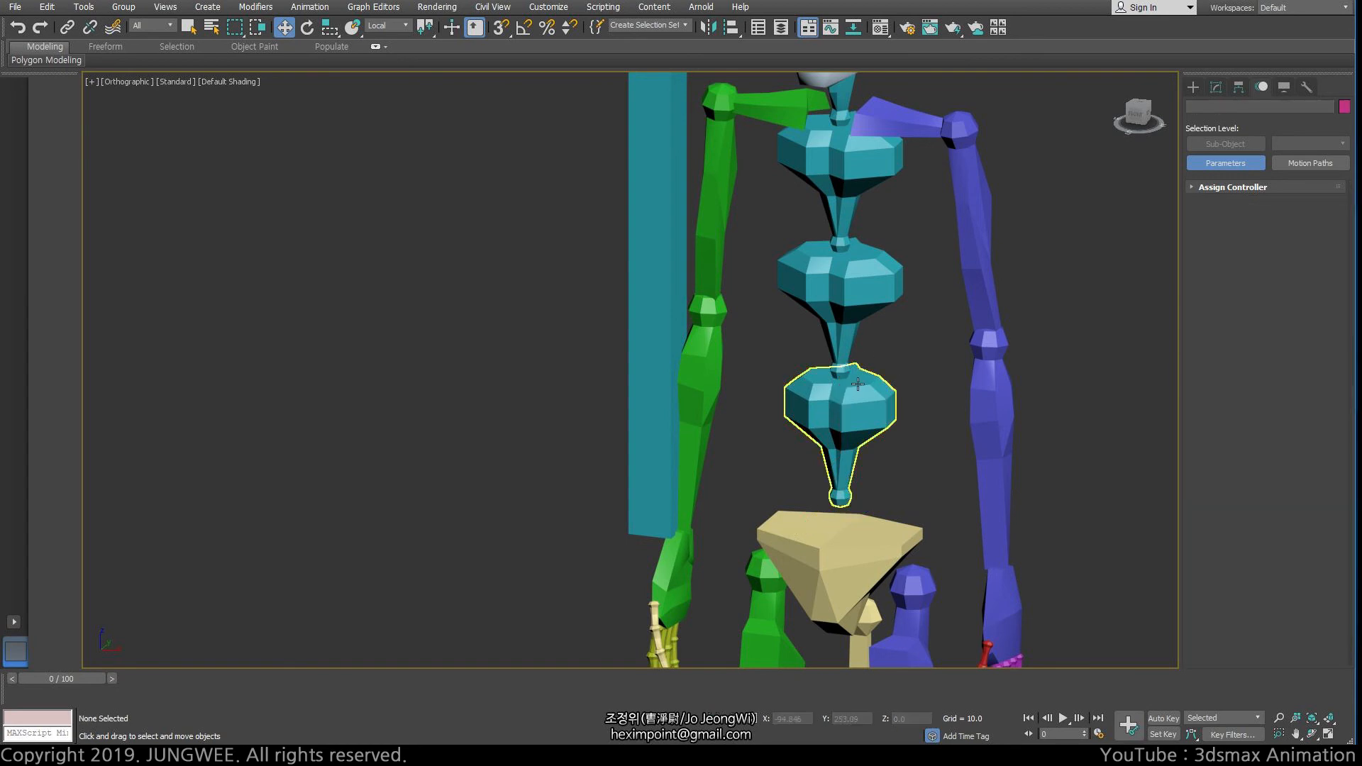
pyautogui.click(888, 387)
pyautogui.scroll(-1, 887, 387)
pyautogui.scroll(2, 876, 457)
pyautogui.scroll(-1, 868, 444)
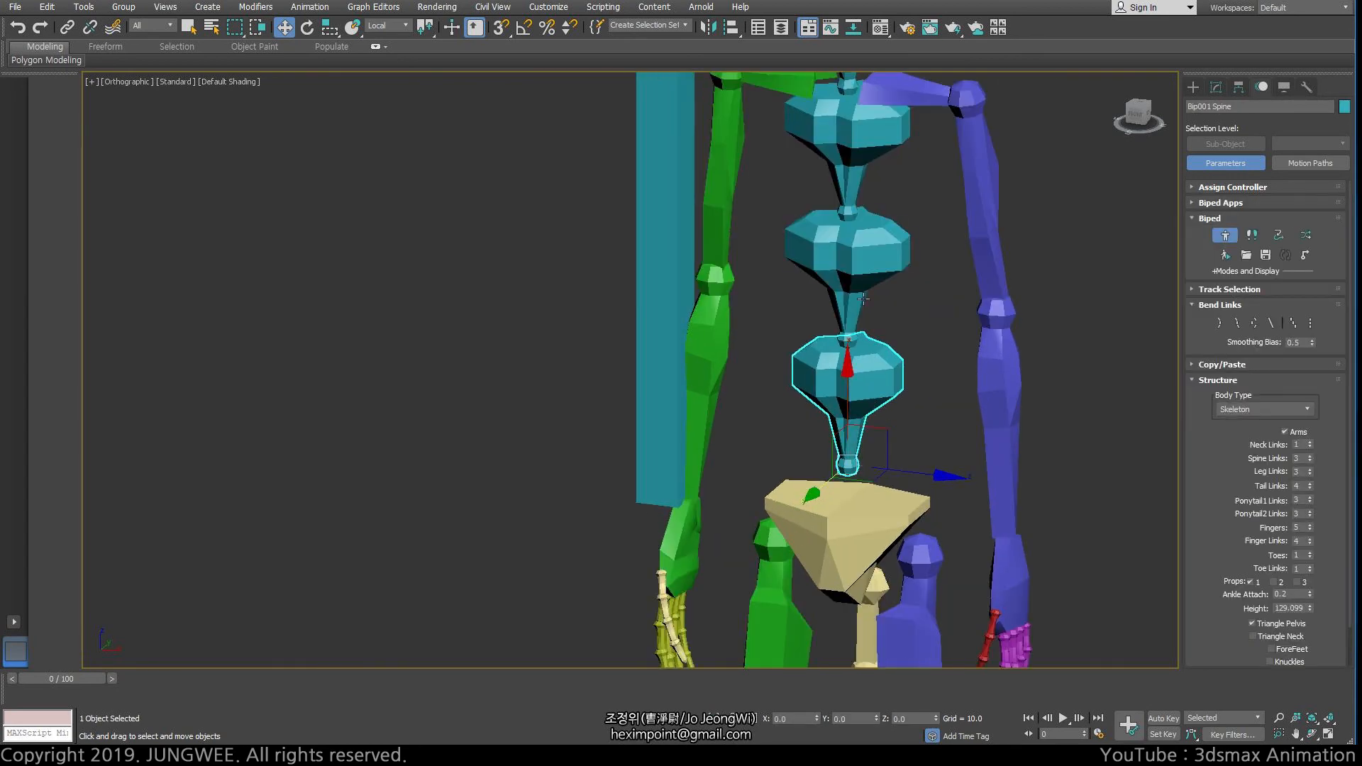
pyautogui.click(861, 260)
pyautogui.click(851, 387)
pyautogui.click(862, 262)
pyautogui.click(851, 398)
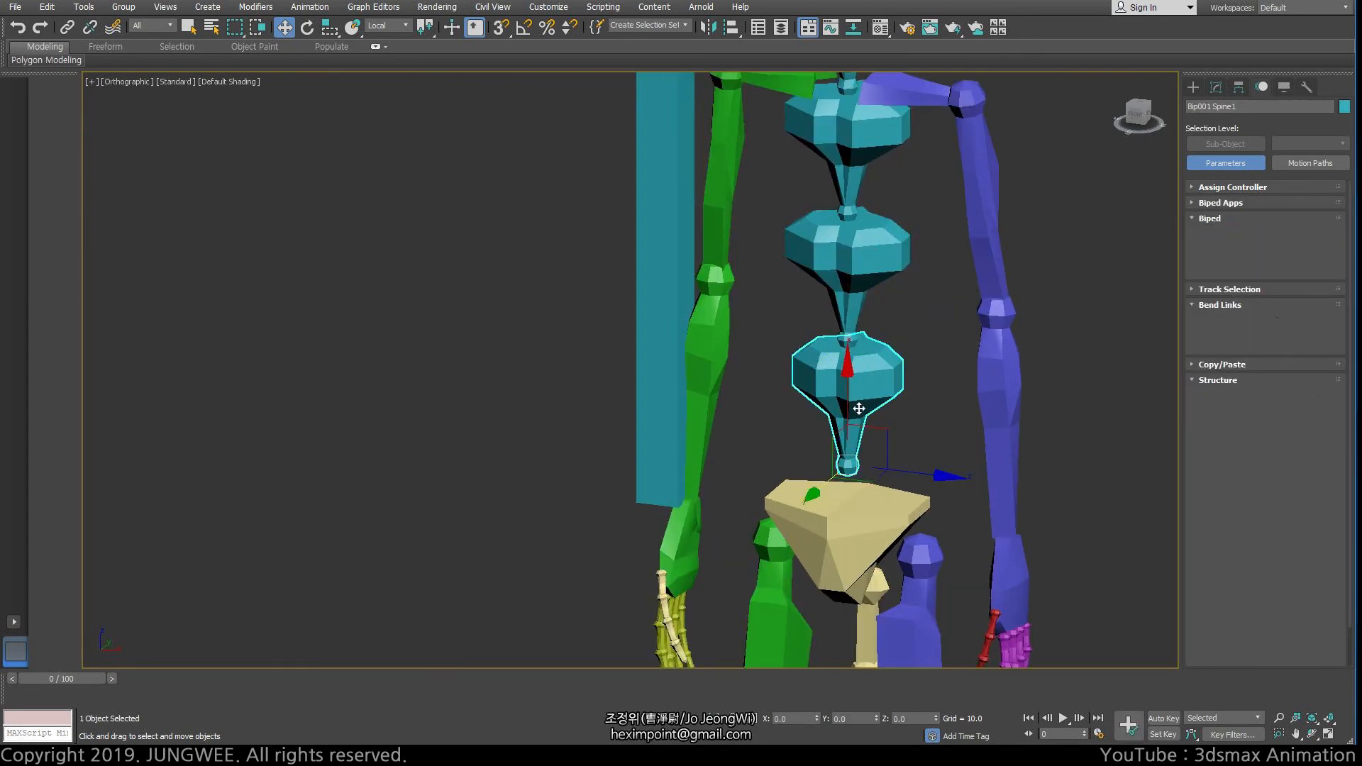
pyautogui.moveTo(851, 397); pyautogui.dragTo(785, 418, button='middle')
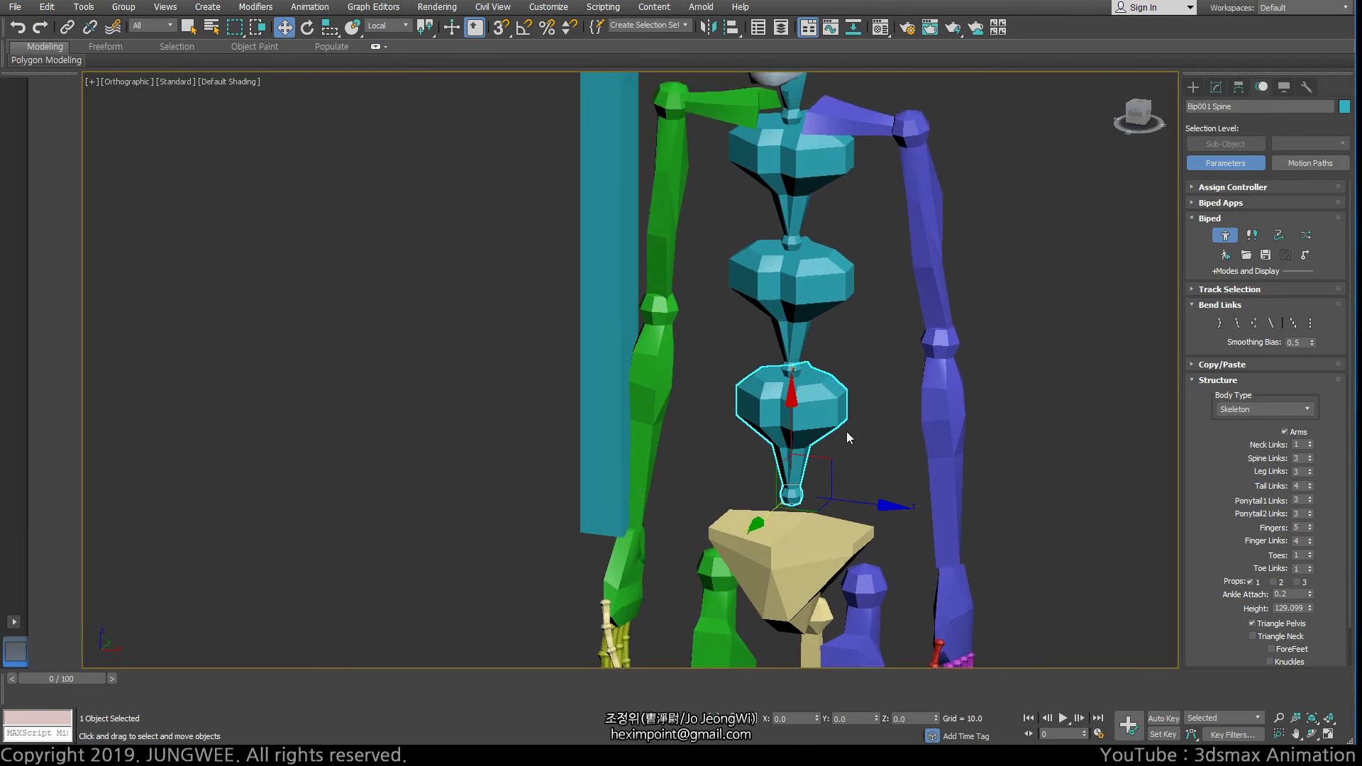
# - Test-rotate the lowest spine bone, undo the rotation, and check the rotation pivots of the spine bones above
pyautogui.press('r')
pyautogui.moveTo(854, 448); pyautogui.dragTo(867, 475)
pyautogui.hotkey('ctrl', 'z')
pyautogui.click(804, 299)
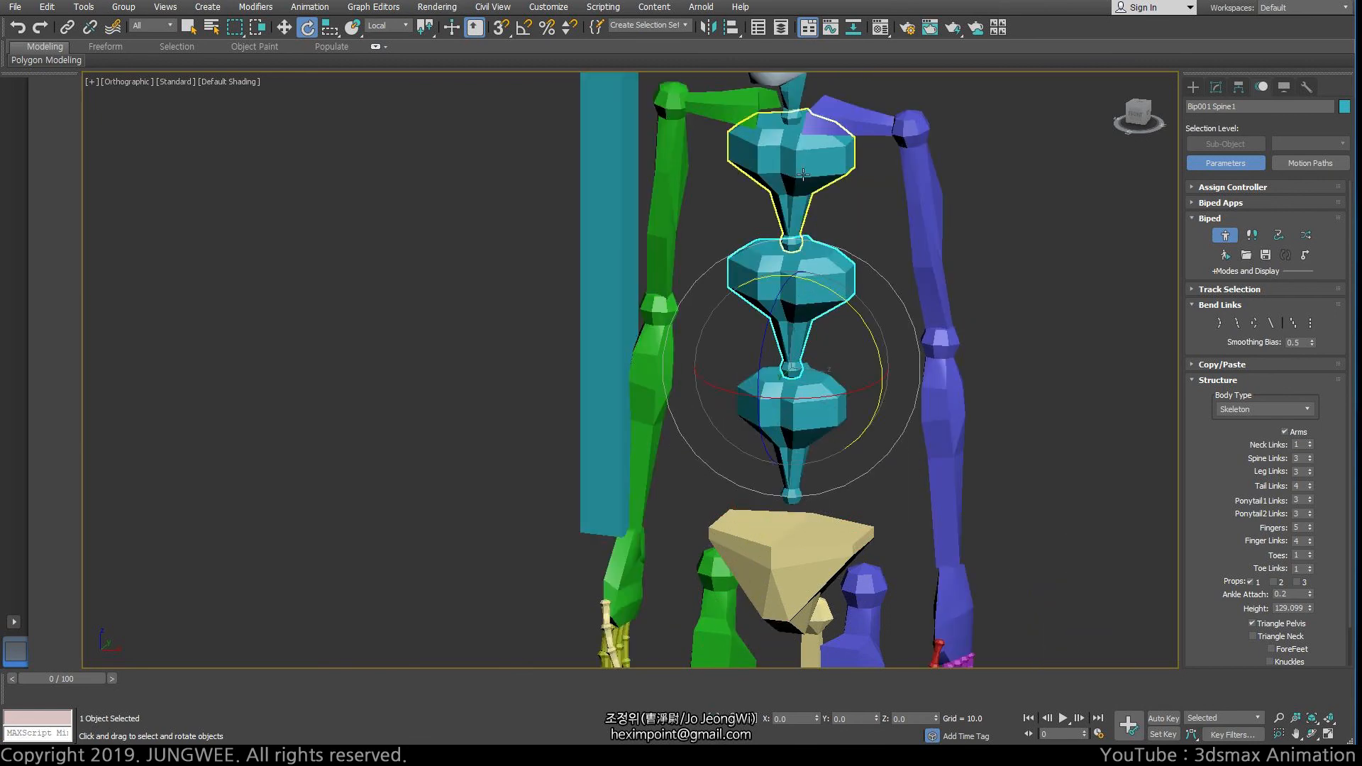
pyautogui.click(806, 150)
pyautogui.click(832, 117)
pyautogui.click(813, 331)
pyautogui.click(846, 267)
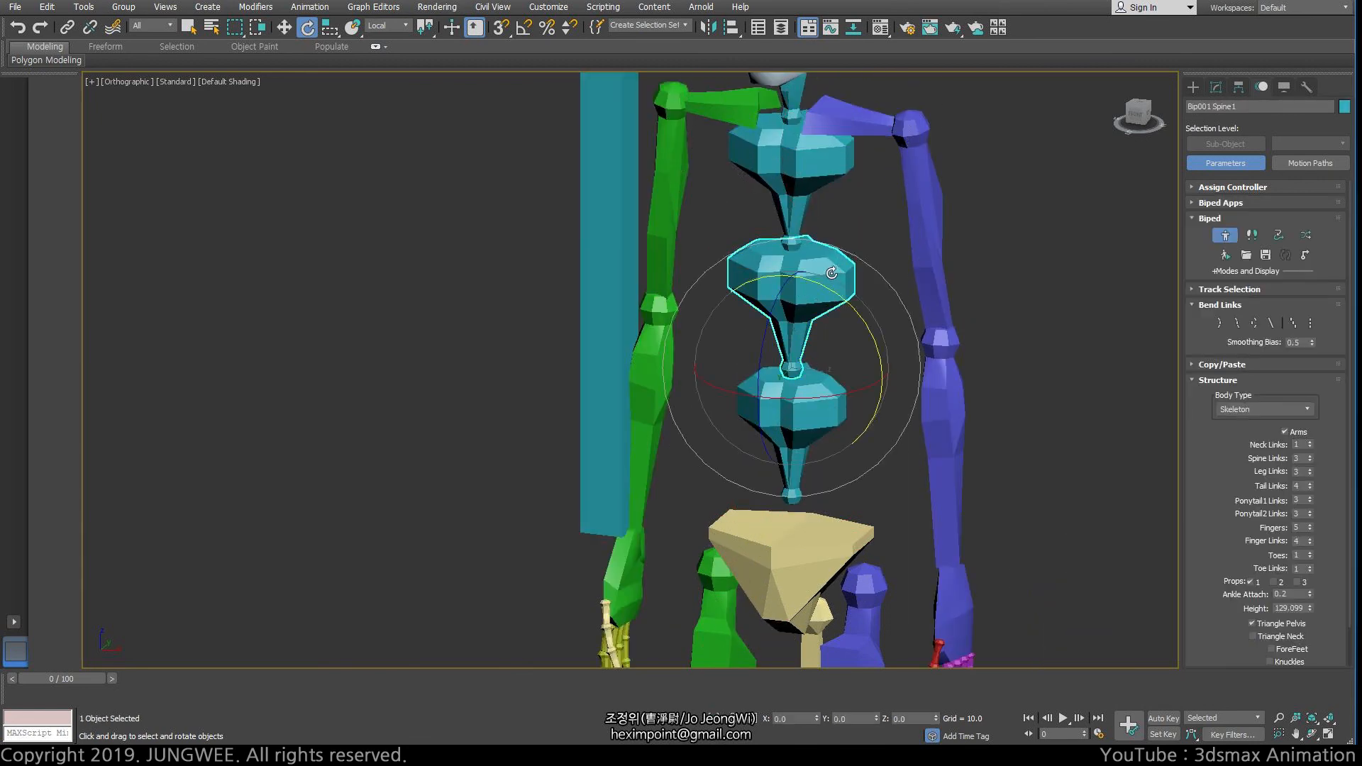
pyautogui.moveTo(844, 305)
pyautogui.mouseDown()
pyautogui.moveTo(872, 354)
pyautogui.moveTo(845, 306)
pyautogui.mouseUp()
pyautogui.scroll(-2, 783, 295)
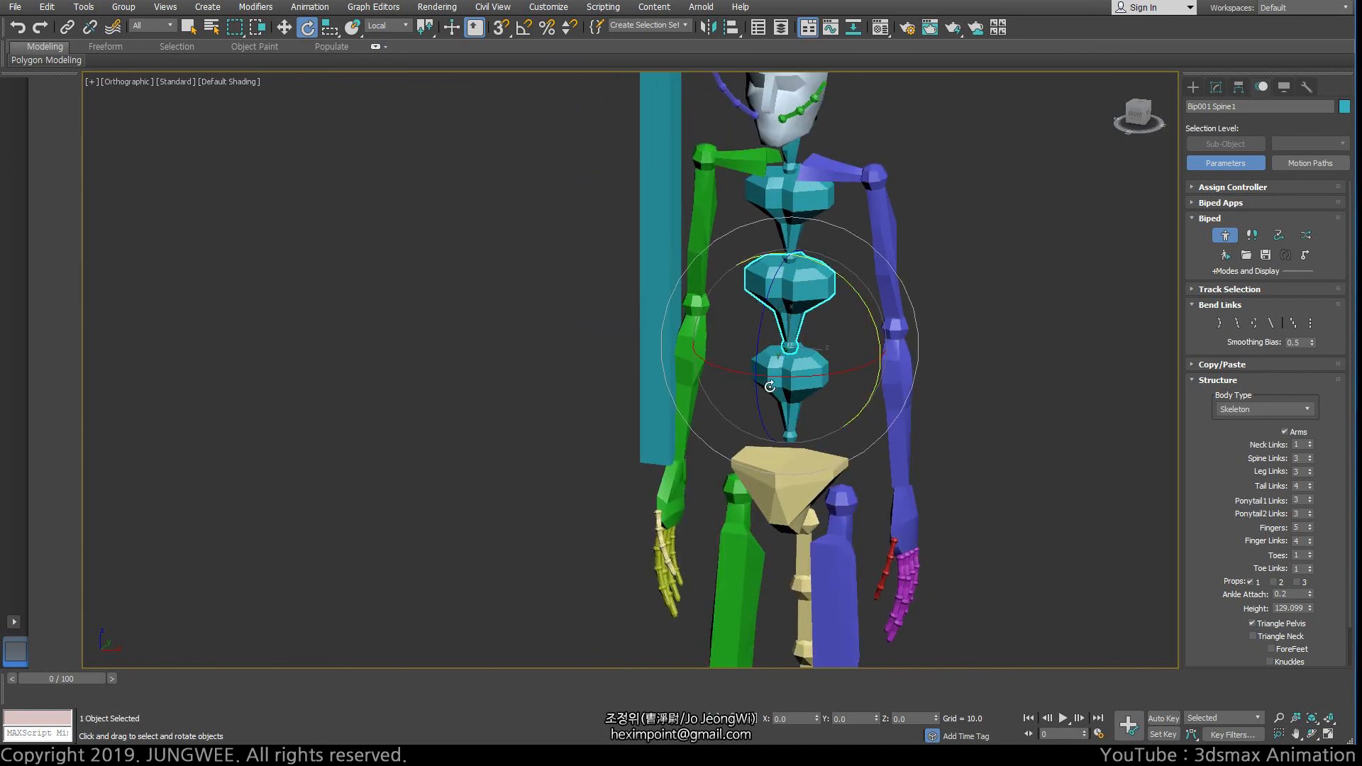
# - Disable Prop 1 and enable it again to reset its placement at the right hand
pyautogui.click(664, 348)
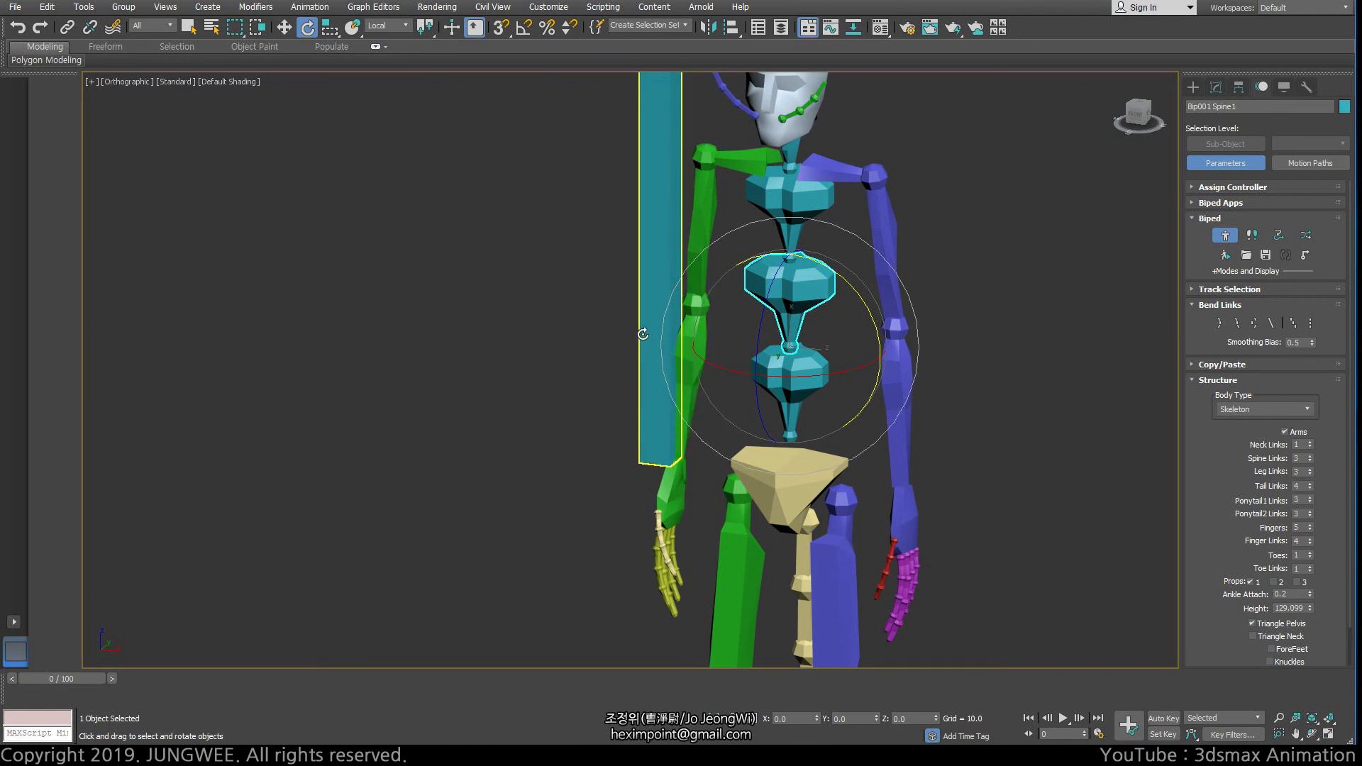
pyautogui.scroll(-3, 727, 405)
pyautogui.scroll(-2, 727, 408)
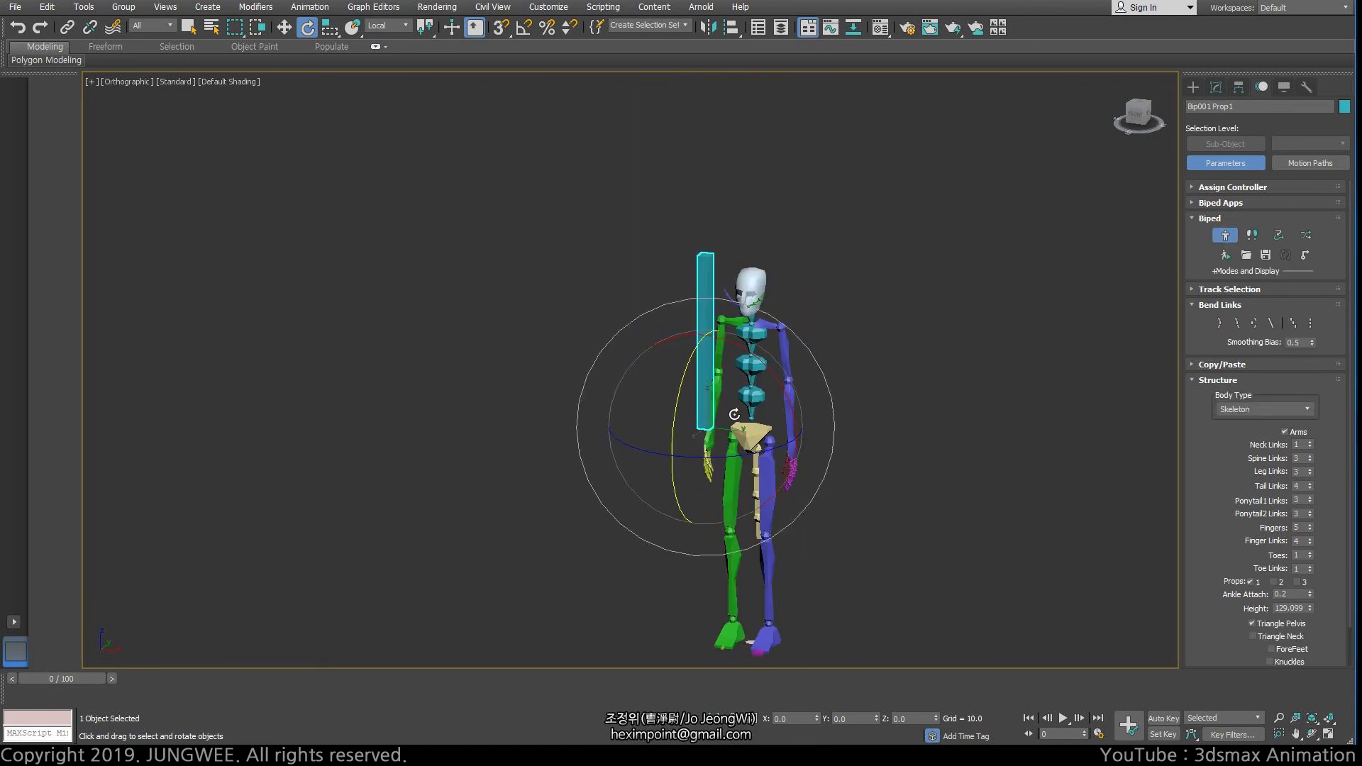
pyautogui.scroll(4, 735, 418)
pyautogui.press('w')
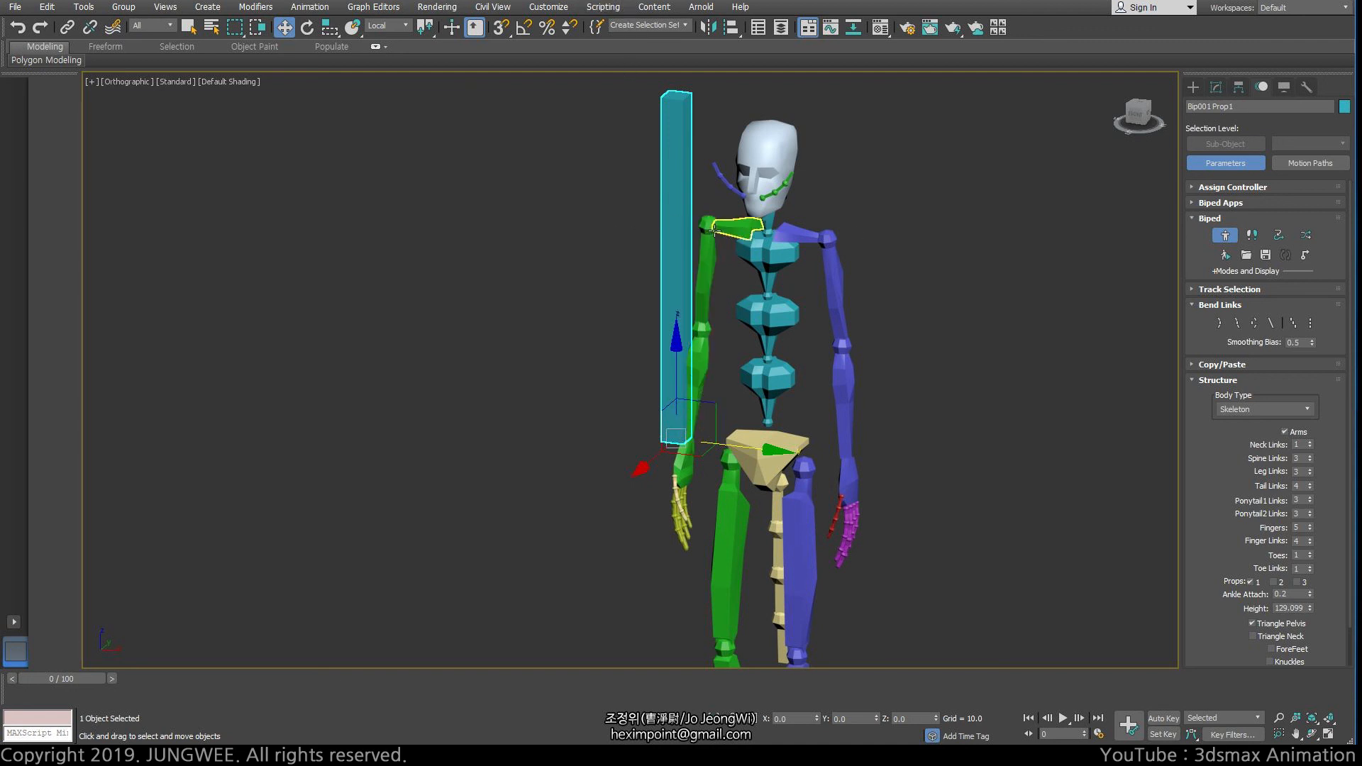
pyautogui.scroll(-2, 1205, 561)
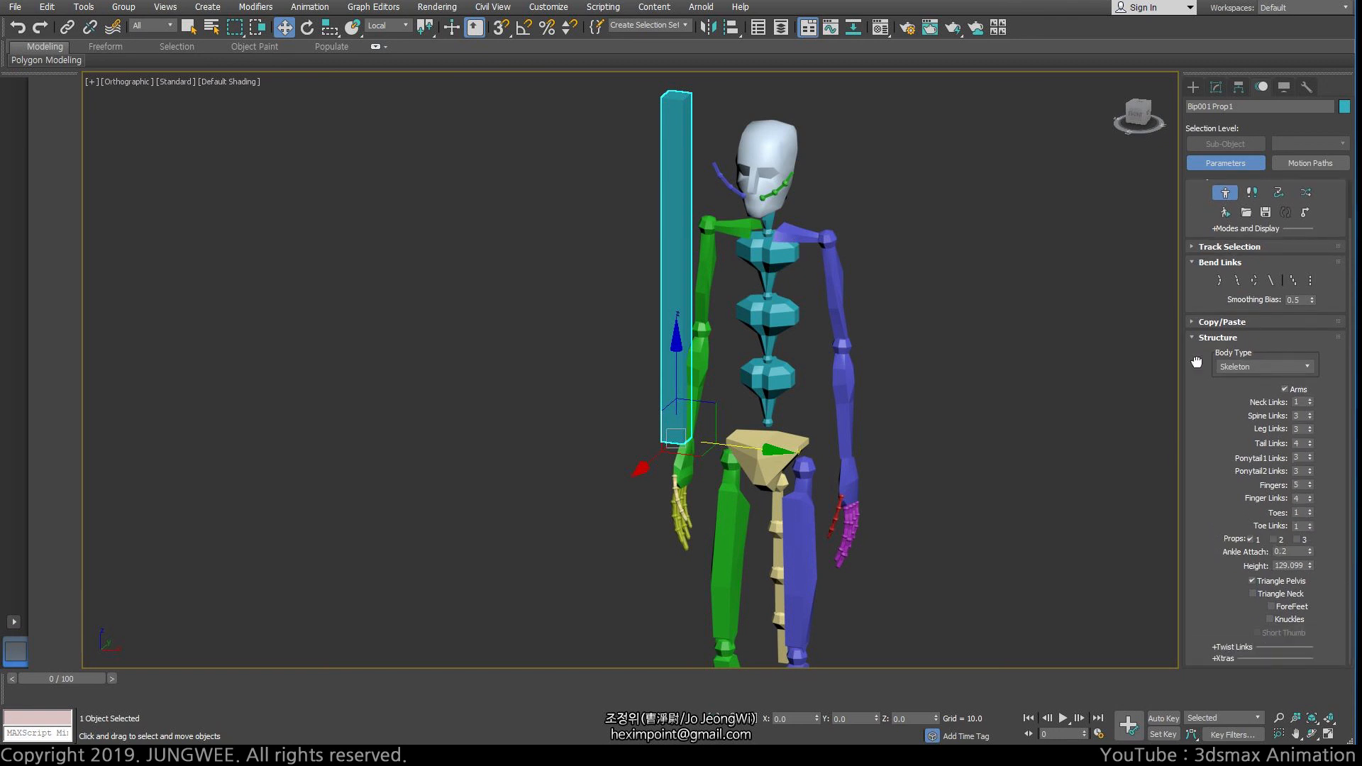
pyautogui.click(1251, 541)
pyautogui.click(1224, 386)
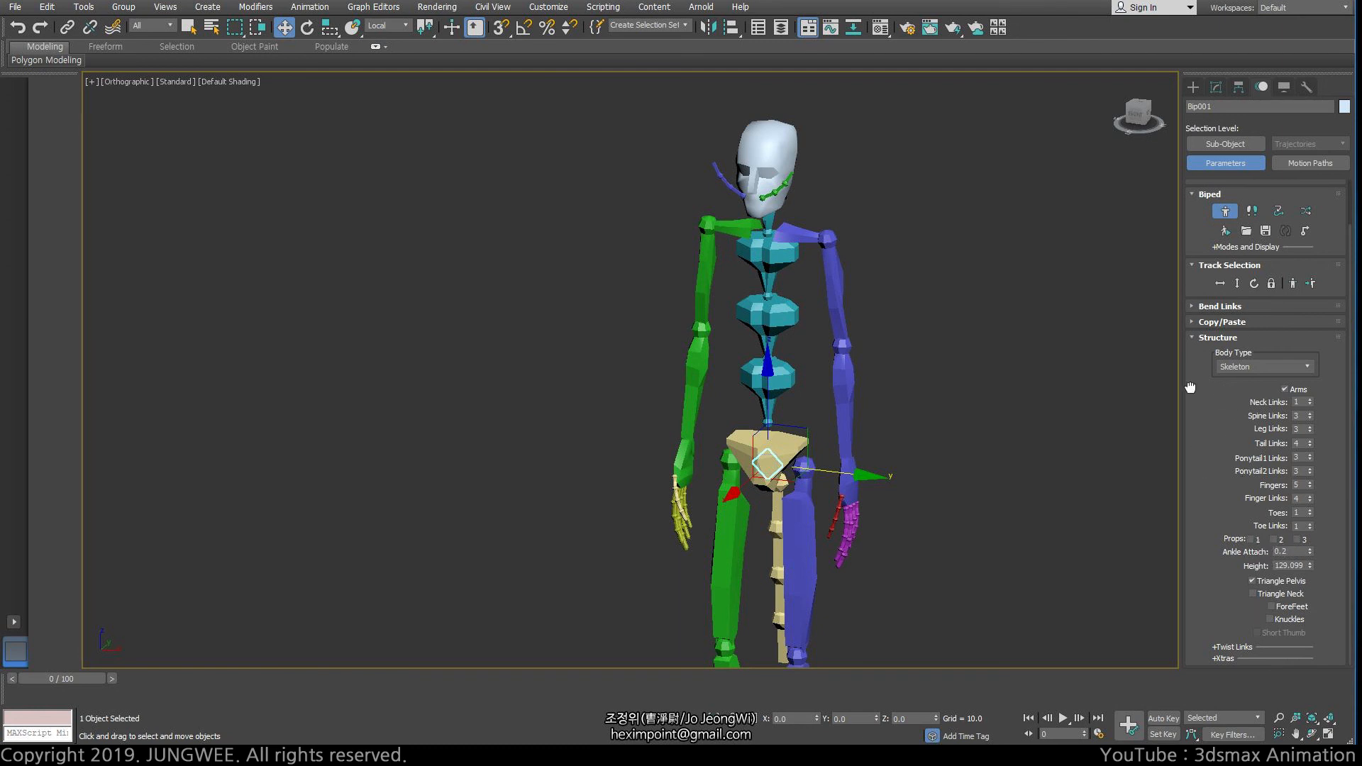
pyautogui.click(1249, 541)
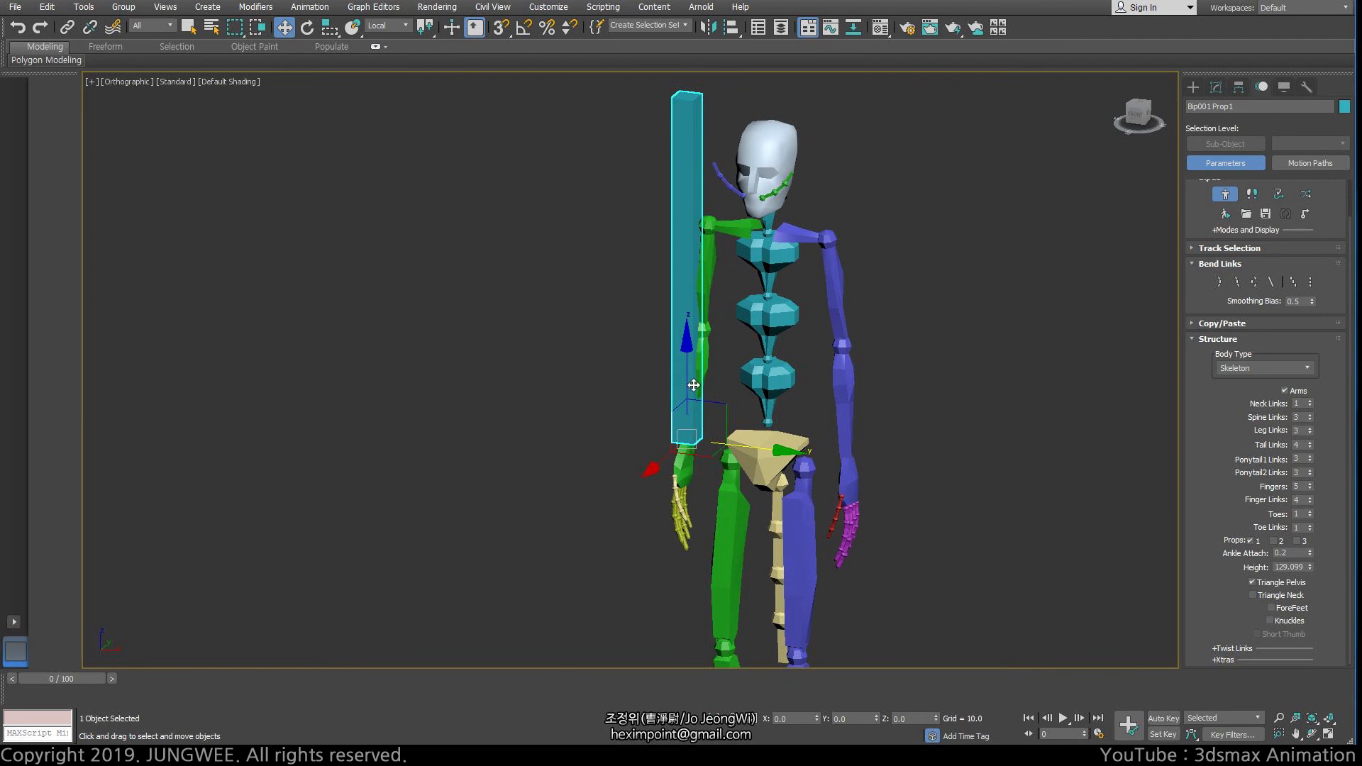
# - Select the right hand, left hand and lowest spine bone in turn to examine them in relation to the prop
pyautogui.scroll(2, 702, 506)
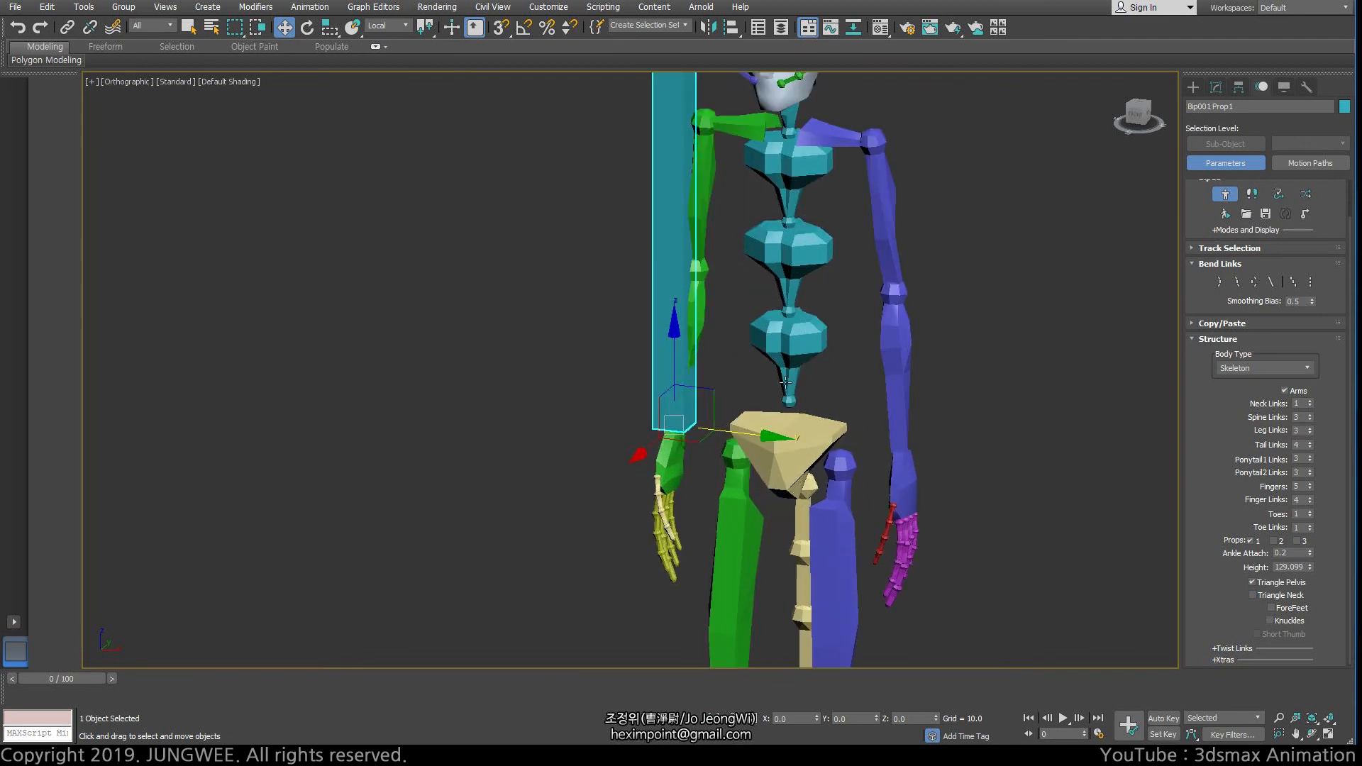
pyautogui.click(669, 458)
pyautogui.click(901, 483)
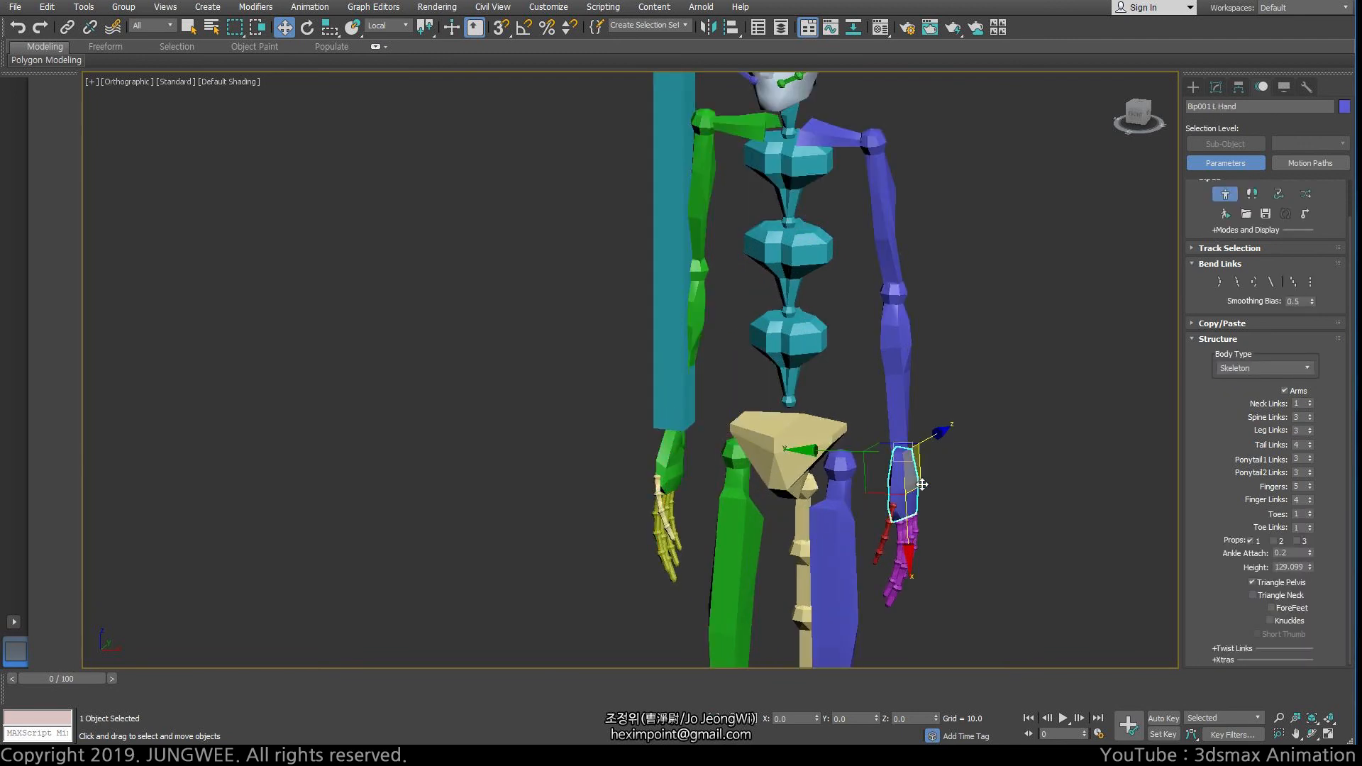
pyautogui.click(802, 336)
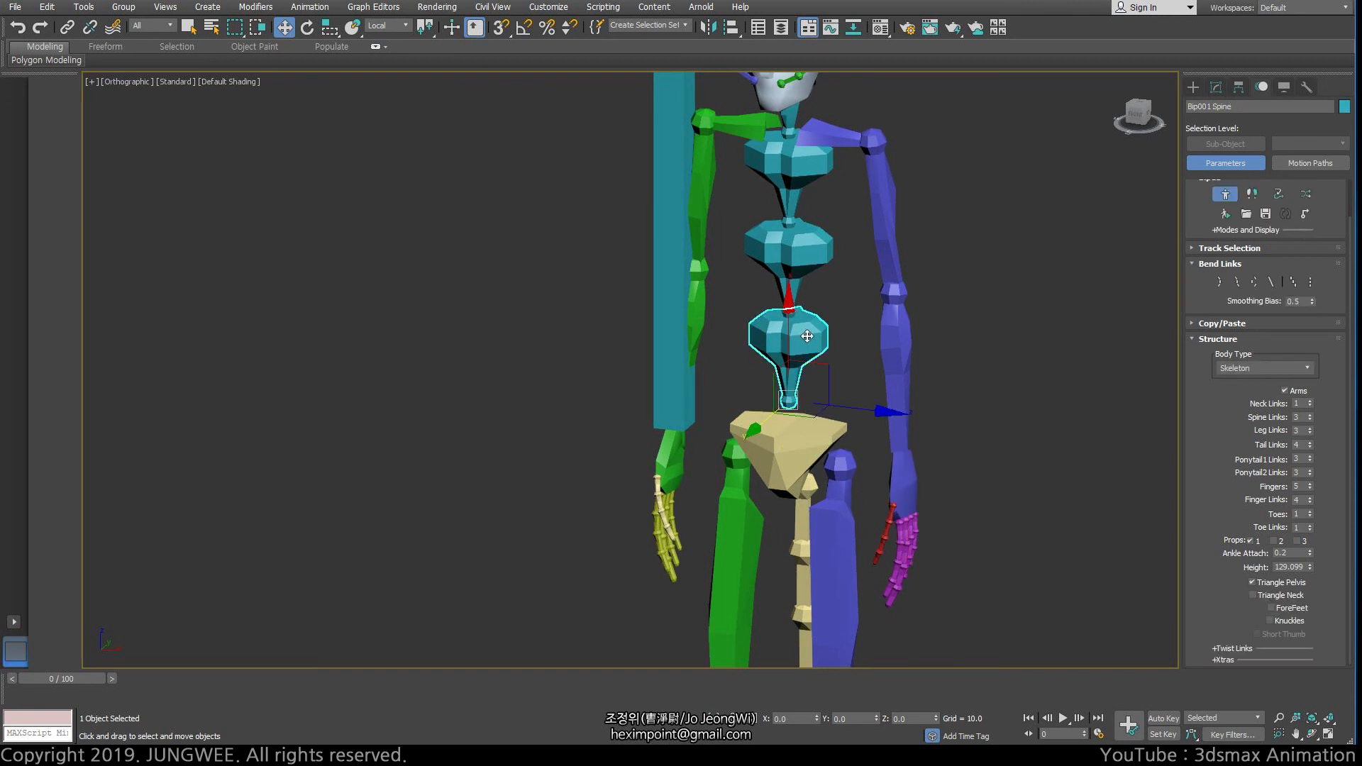
pyautogui.scroll(-5, 821, 335)
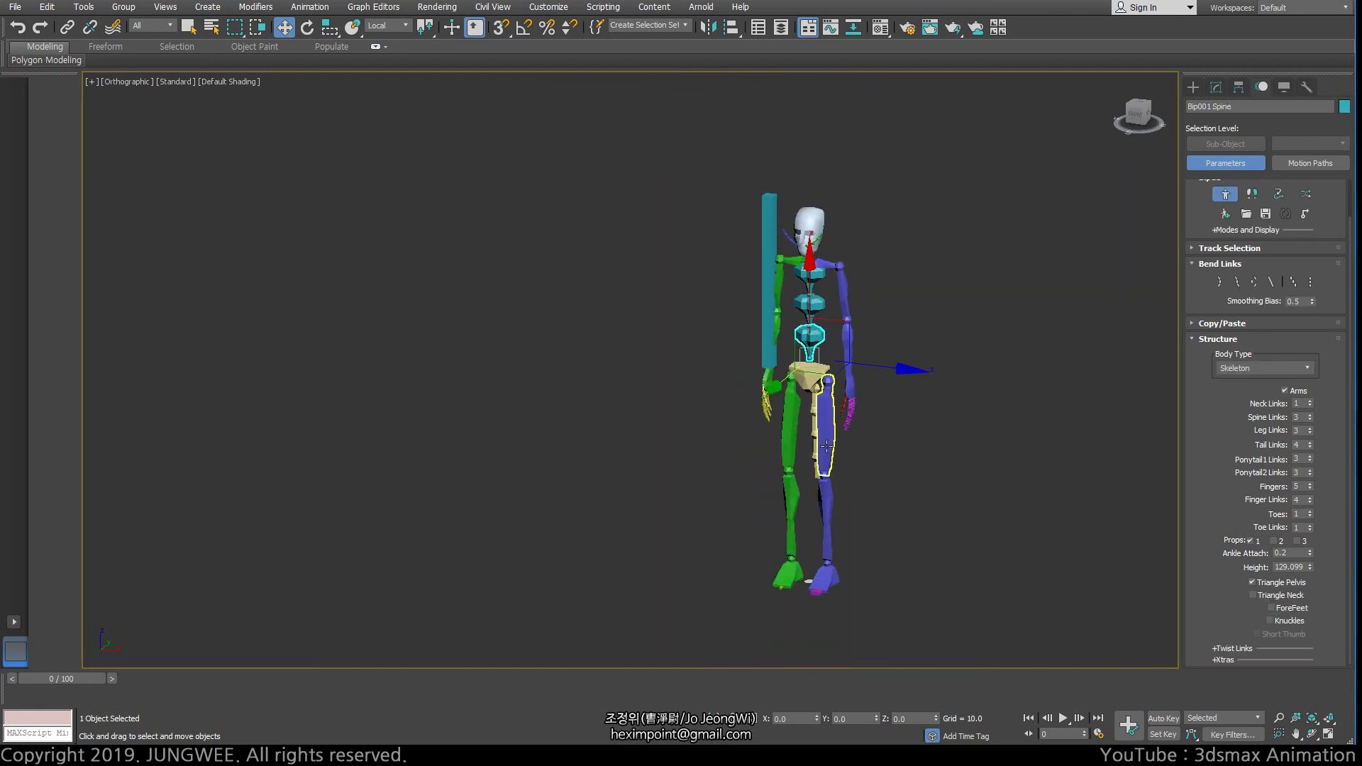
pyautogui.scroll(4, 821, 335)
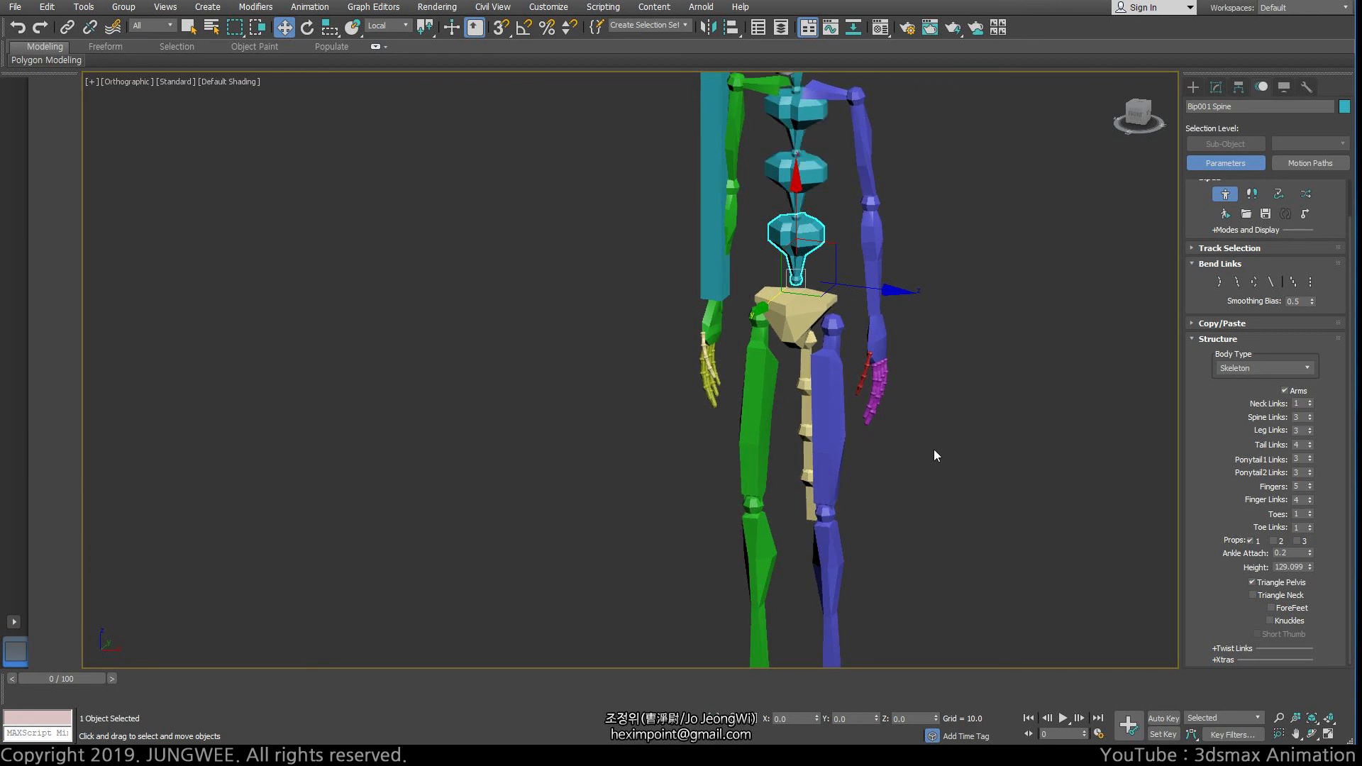
pyautogui.scroll(-3, 933, 455)
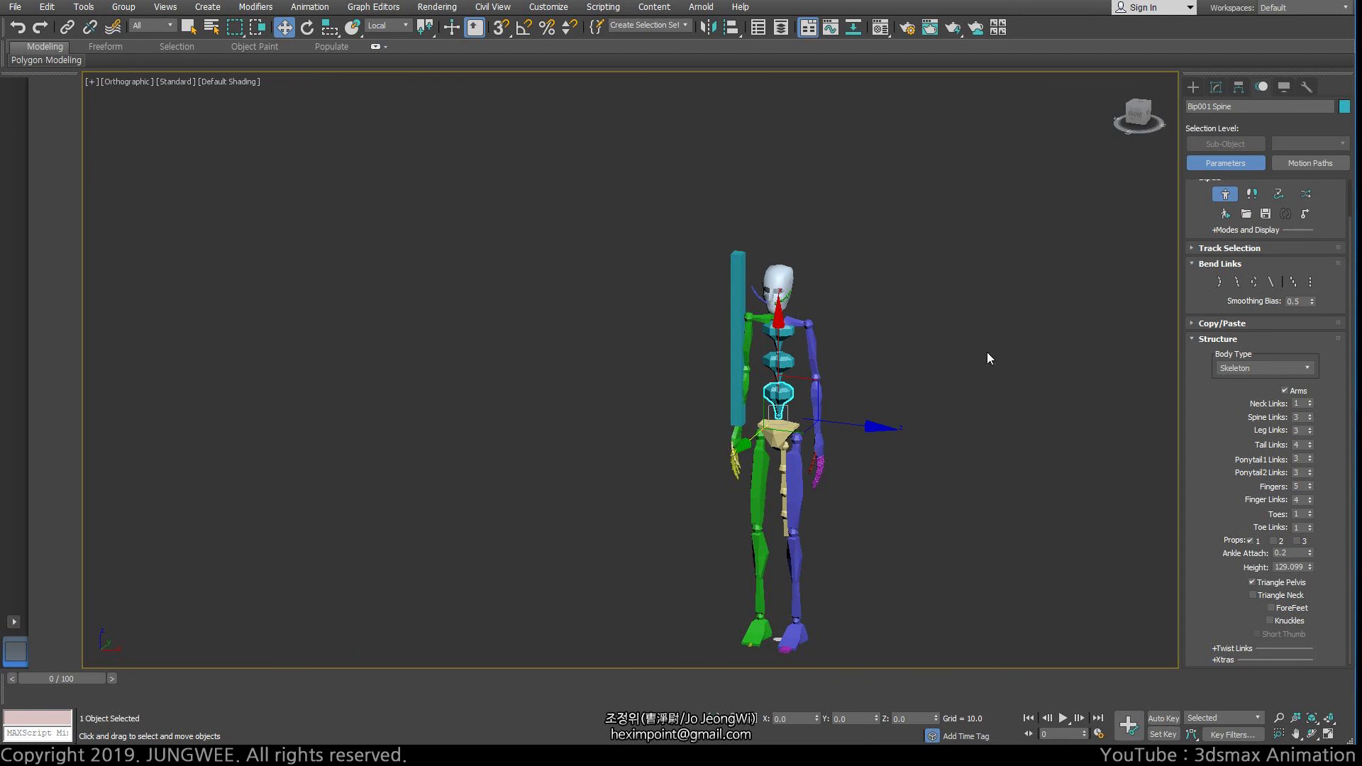
pyautogui.moveTo(1209, 440); pyautogui.dragTo(1204, 356)
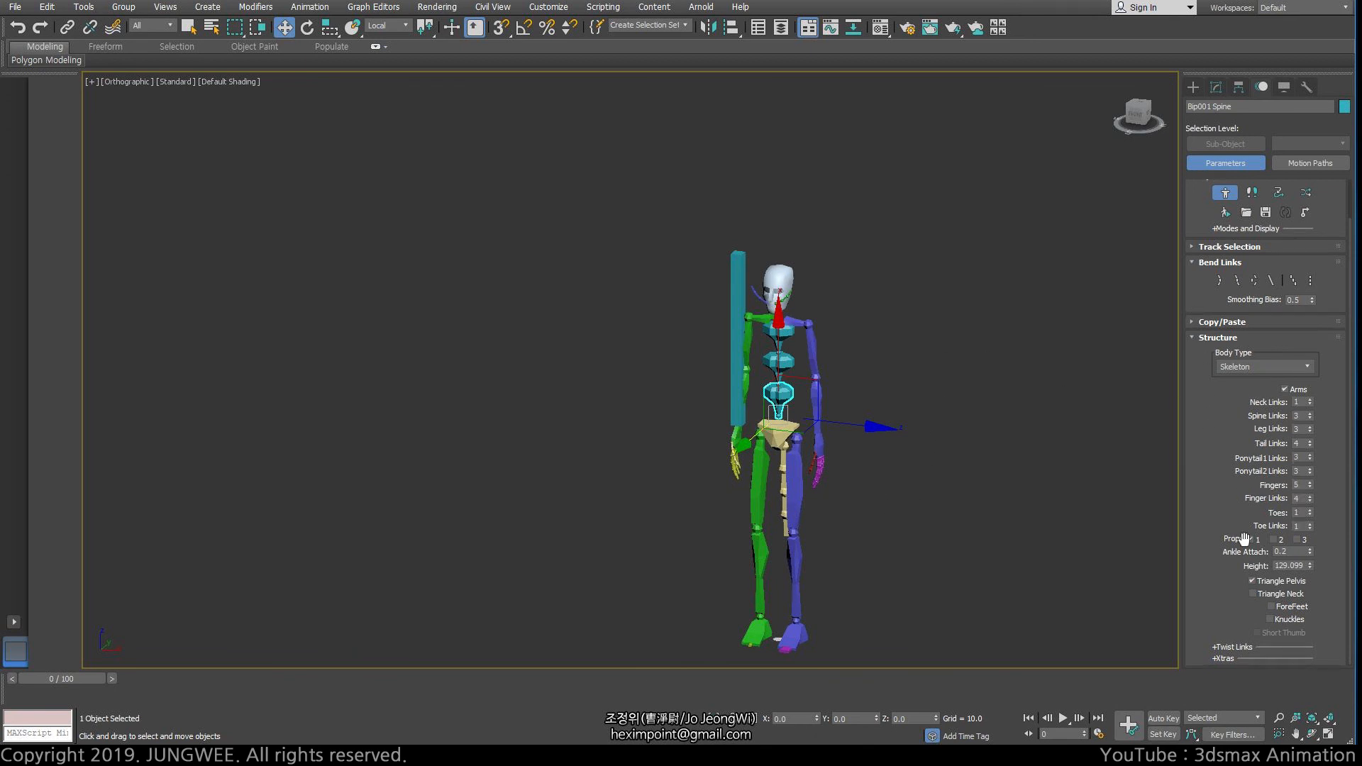